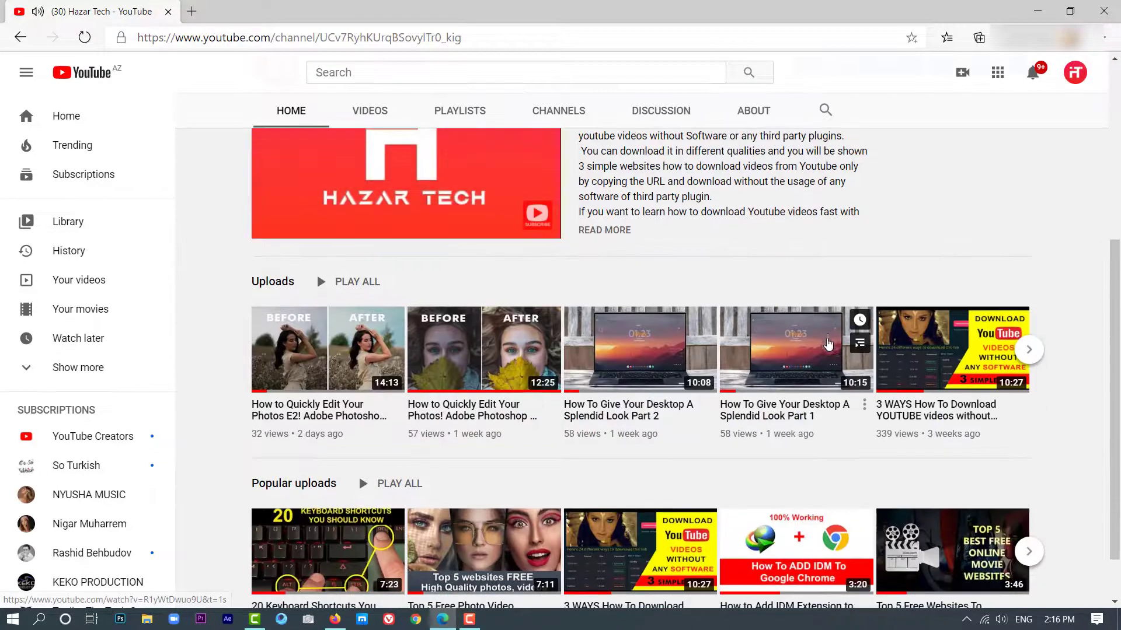
Play and then pause the channel's featured video.
scroll(827, 372, up, 5)
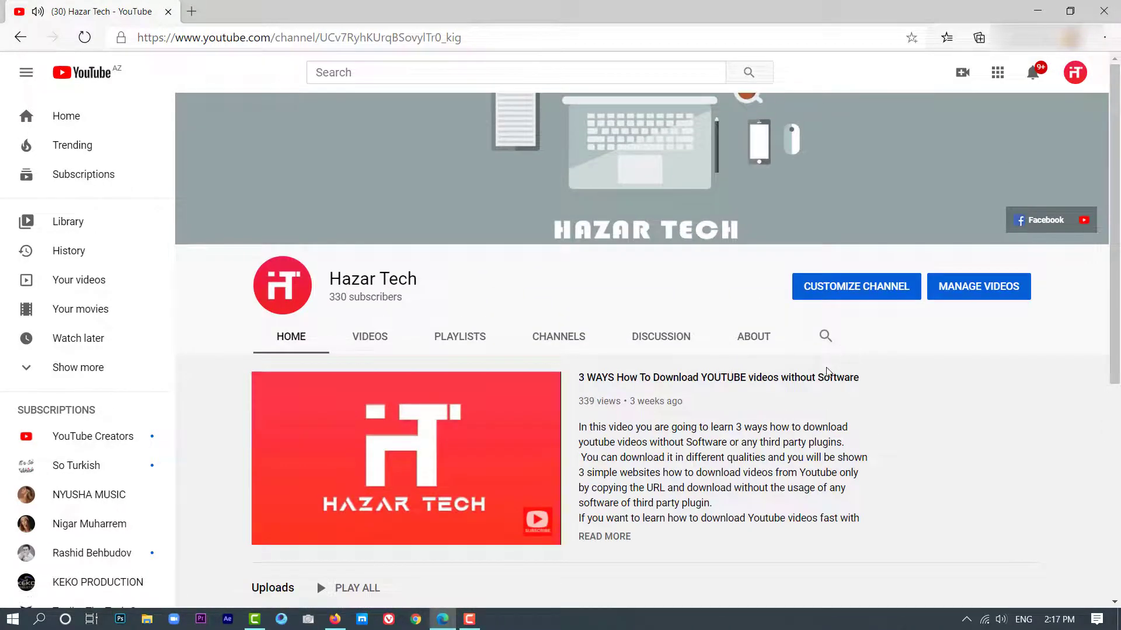
click(473, 453)
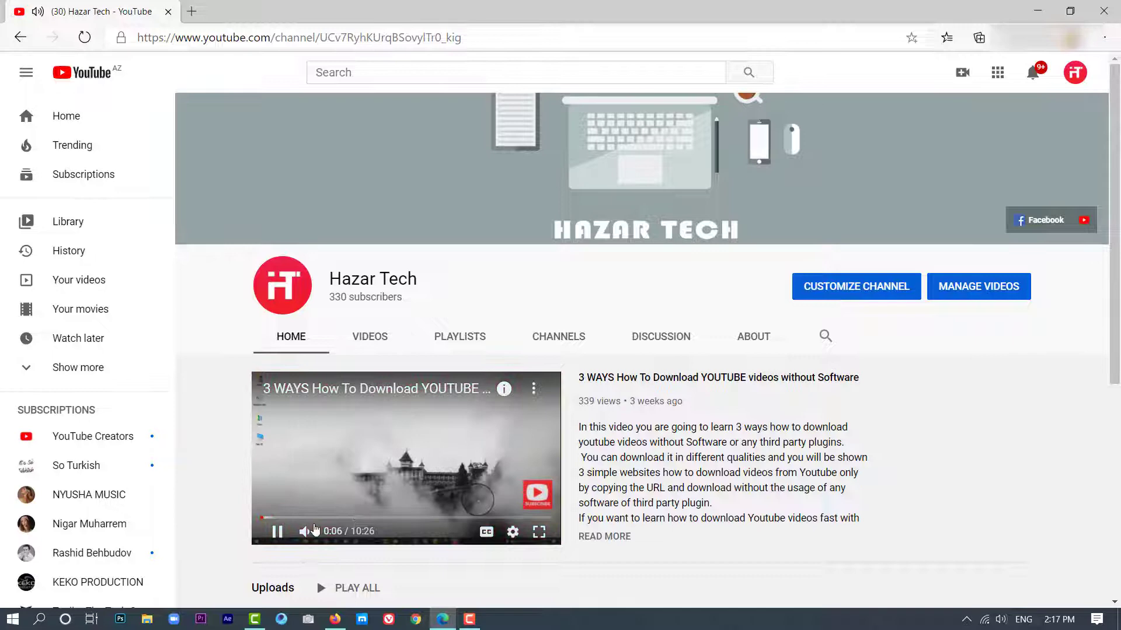
click(278, 531)
Scroll down and advance the Popular uploads row to its later videos.
scroll(932, 349, down, 5)
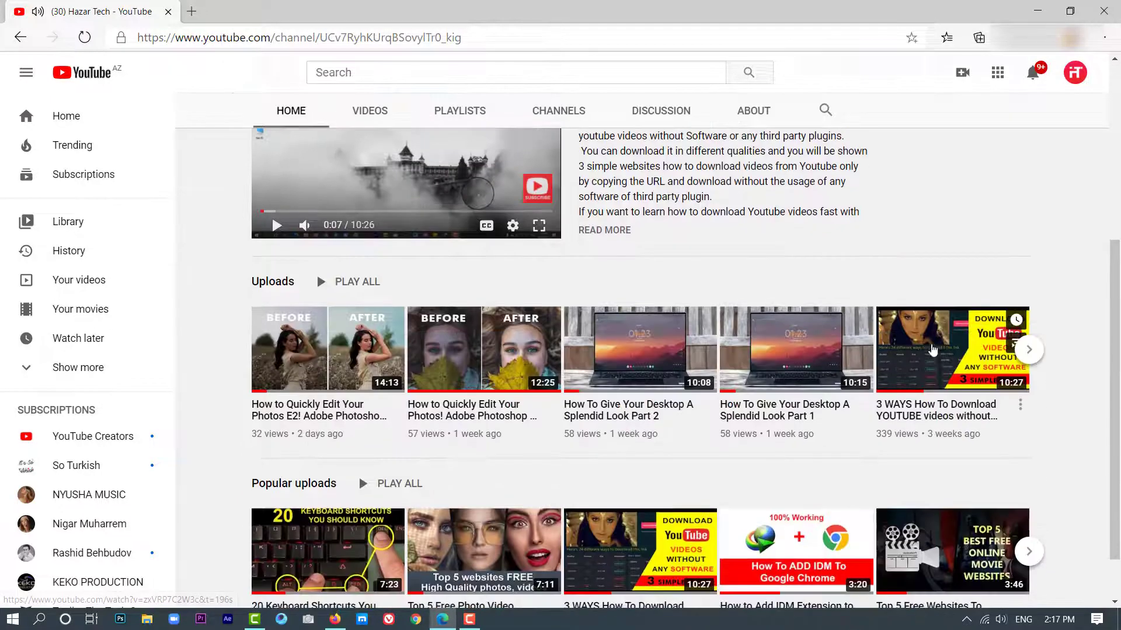
scroll(1083, 403, down, 1)
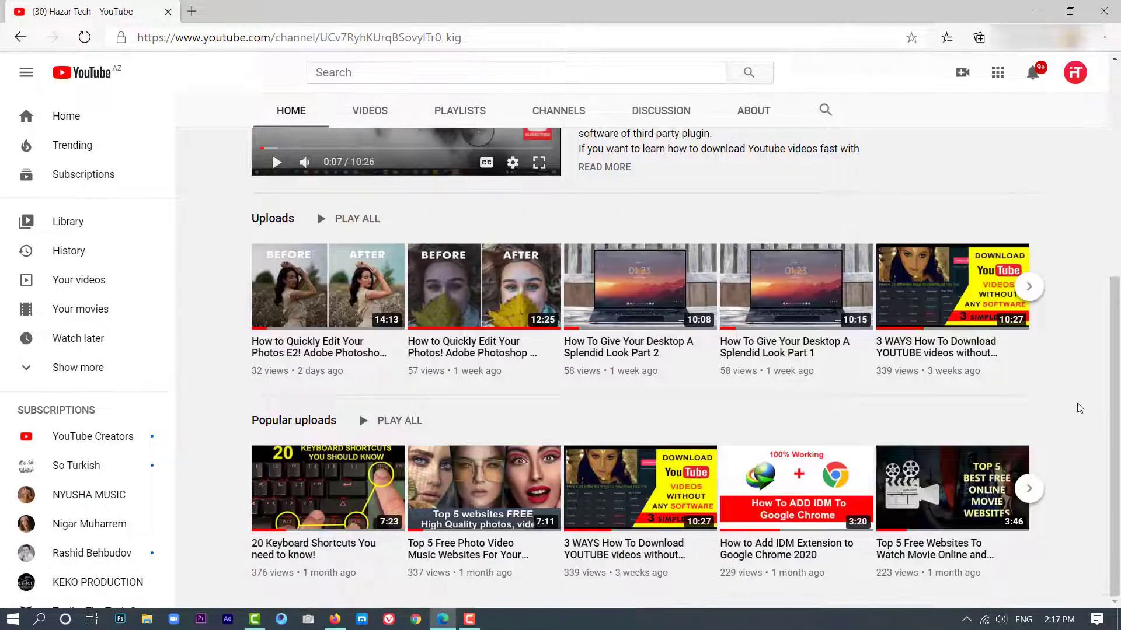
click(1029, 489)
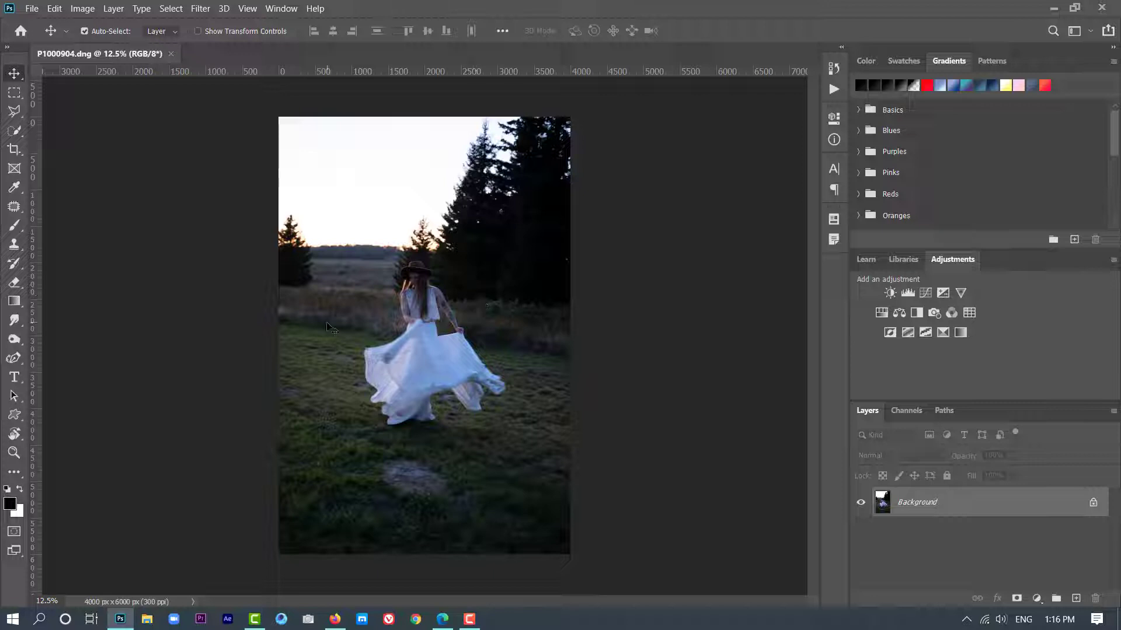
Apply Filter > Camera Raw Filter to P1000904.dng and collapse the Calibration section.
click(198, 9)
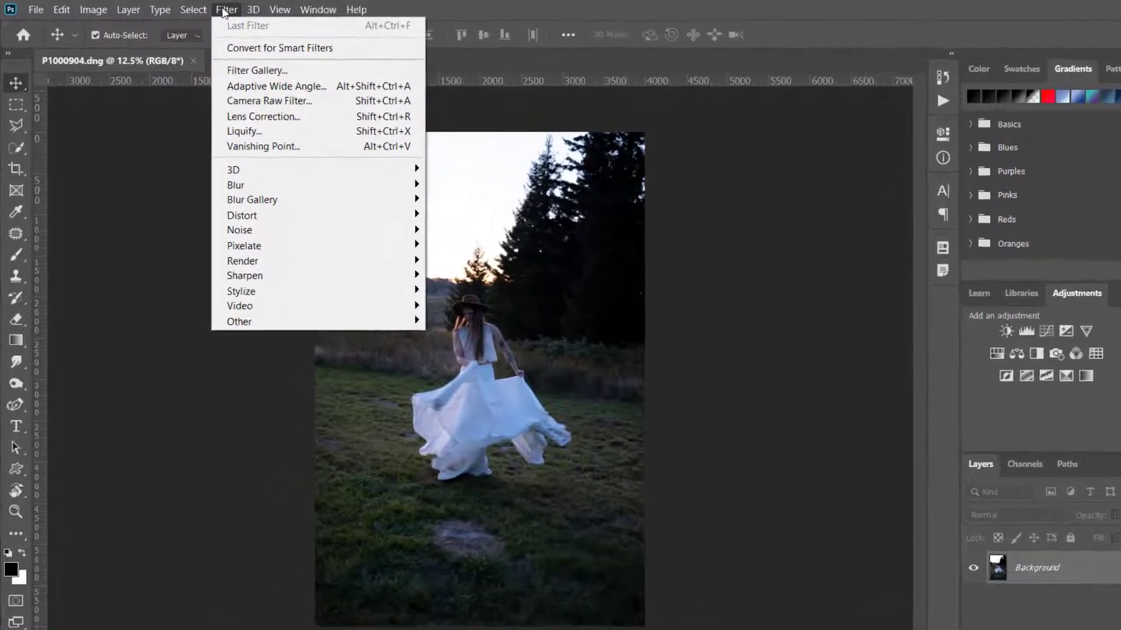
click(199, 8)
click(194, 9)
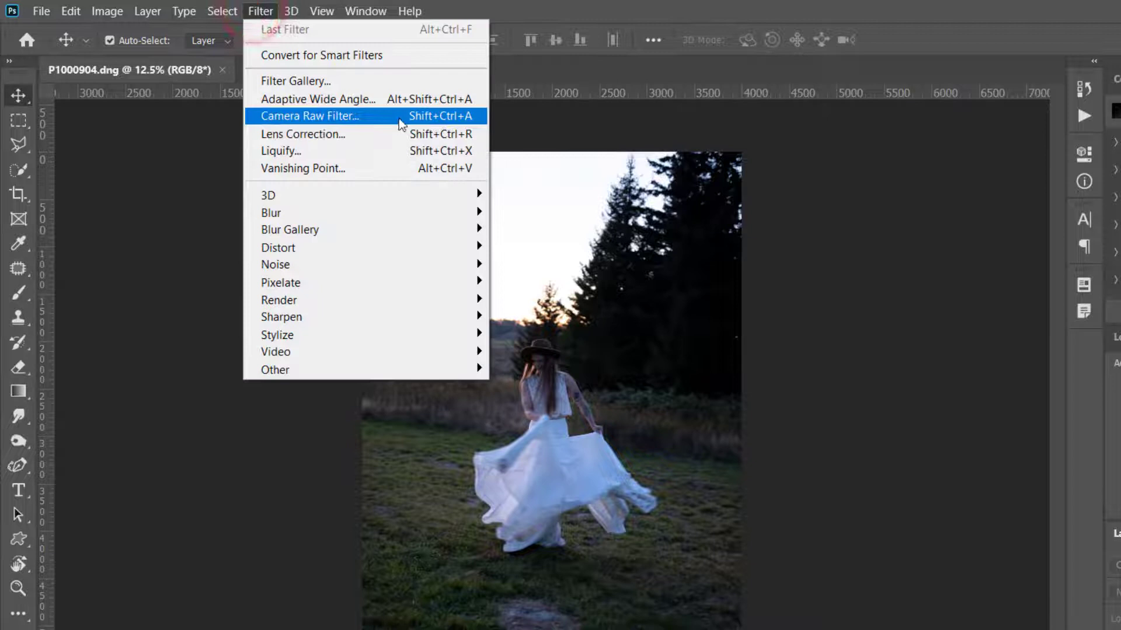
click(437, 118)
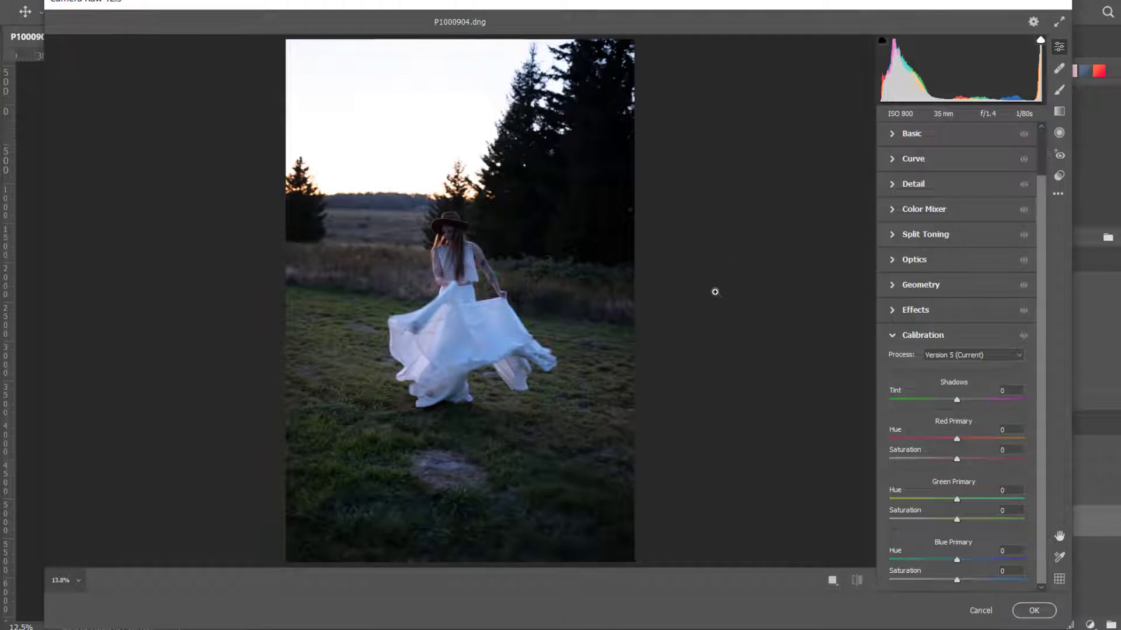
drag(684, 4, 679, 14)
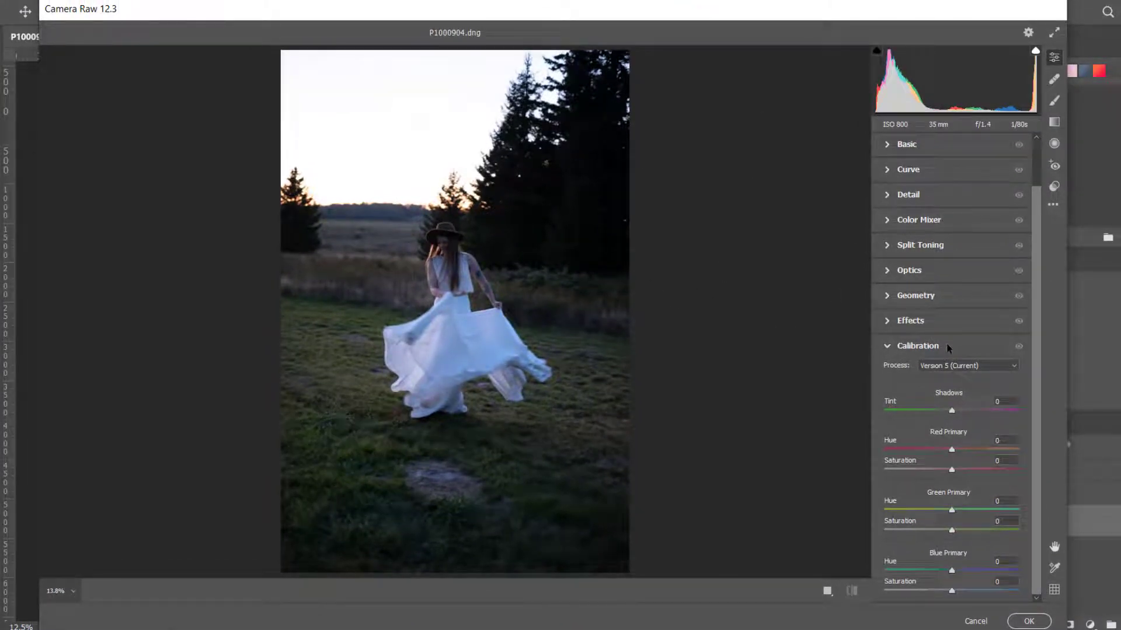
scroll(947, 345, up, 2)
click(886, 397)
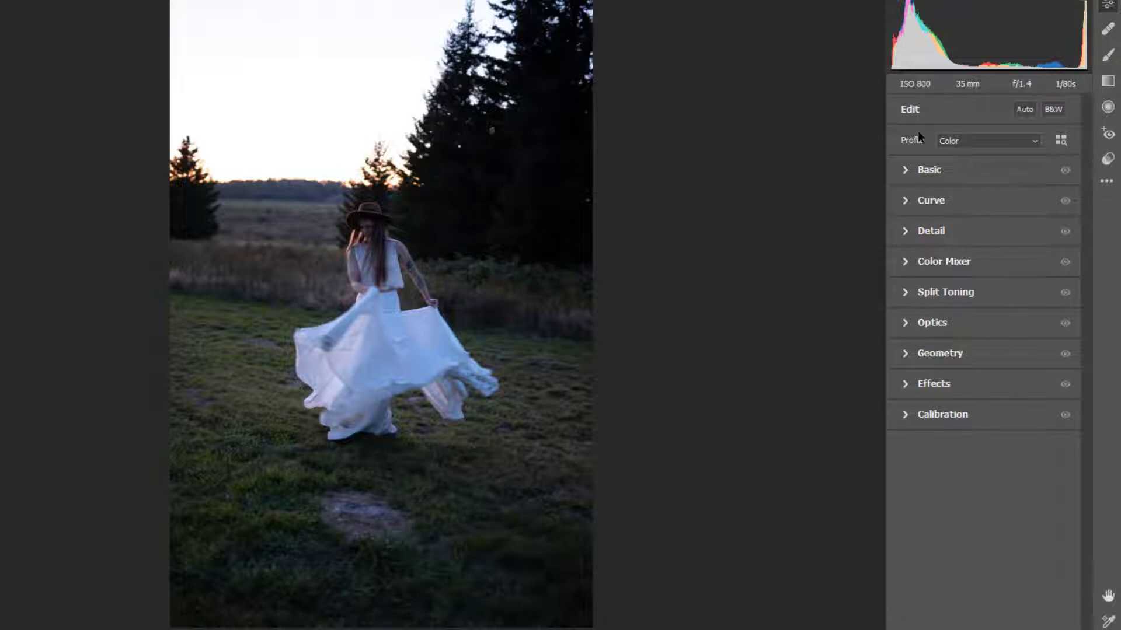
In the Basic panel, set Exposure to +0.70 and Shadows to +54, and nudge Blacks up.
click(904, 172)
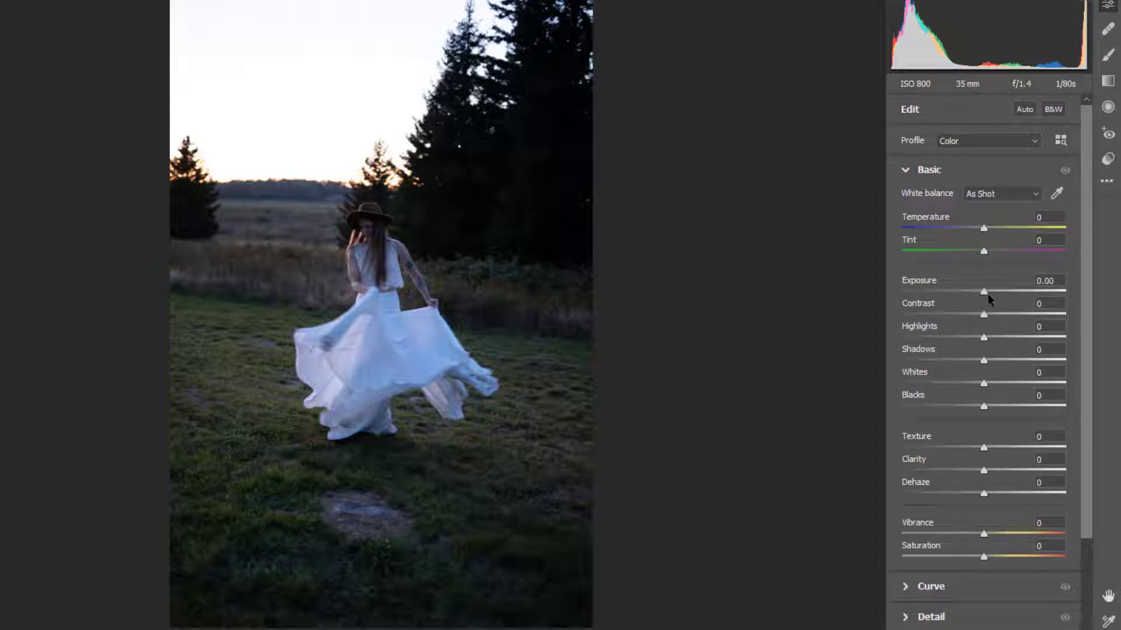
drag(990, 296, 996, 294)
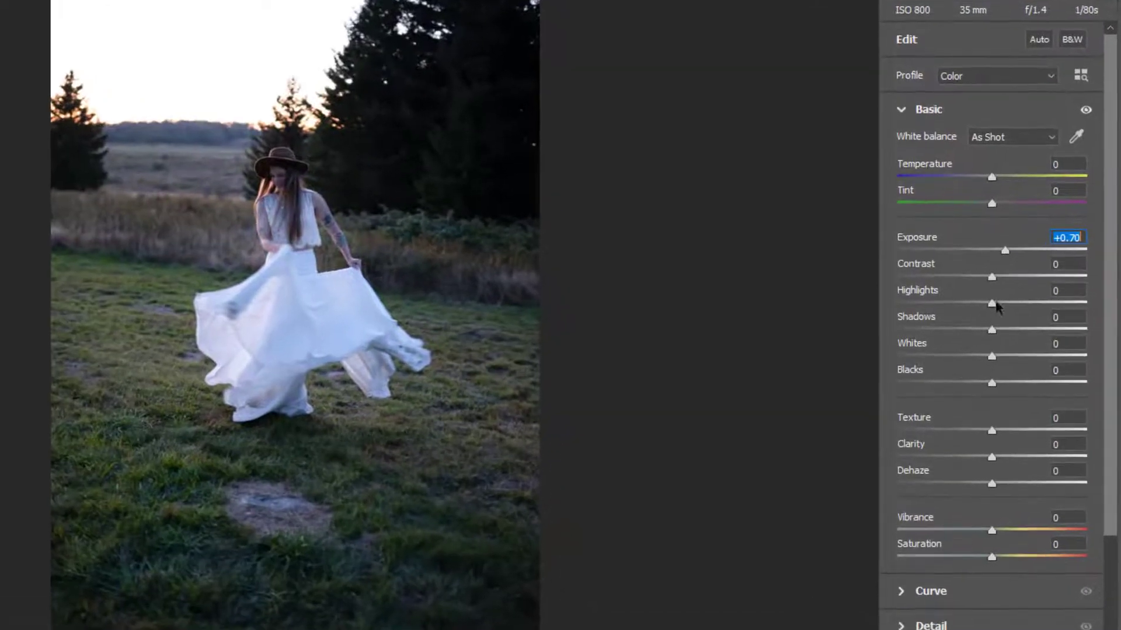
drag(993, 331, 1044, 332)
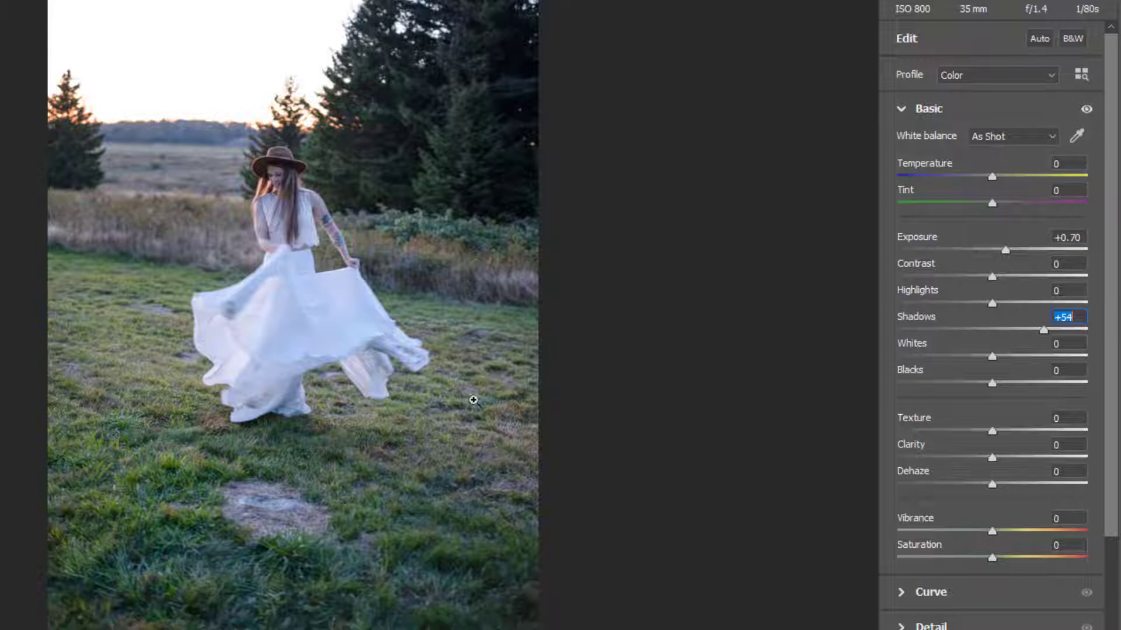
mouse_move(993, 383)
mouse_down()
mouse_move(1028, 389)
mouse_move(976, 393)
mouse_move(1034, 394)
mouse_move(955, 403)
mouse_move(1004, 401)
mouse_move(1009, 382)
mouse_move(968, 384)
mouse_move(1014, 383)
mouse_move(897, 377)
mouse_move(998, 396)
mouse_up()
Set Whites −100, Highlights −14, Blacks +17 and Contrast −5.
text(0)
drag(992, 356, 883, 366)
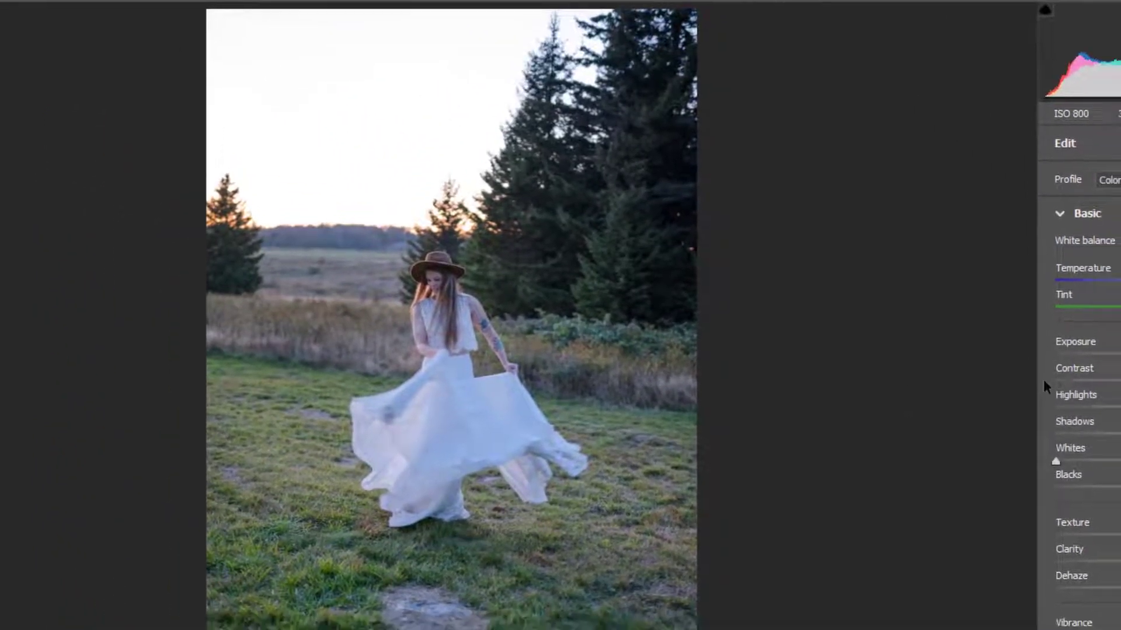
mouse_move(986, 292)
mouse_down()
mouse_move(906, 291)
mouse_move(972, 289)
mouse_up()
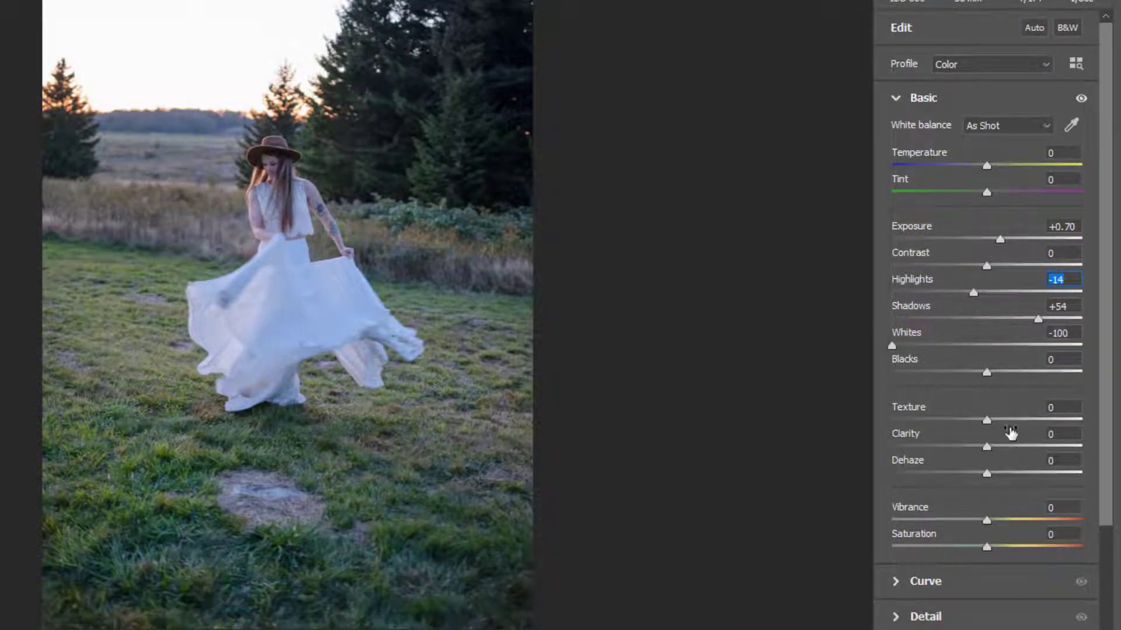
mouse_move(986, 373)
mouse_down()
mouse_move(915, 363)
mouse_move(1003, 373)
mouse_up()
mouse_move(985, 264)
mouse_down()
mouse_move(899, 269)
mouse_move(983, 287)
mouse_move(947, 280)
mouse_move(982, 275)
mouse_up()
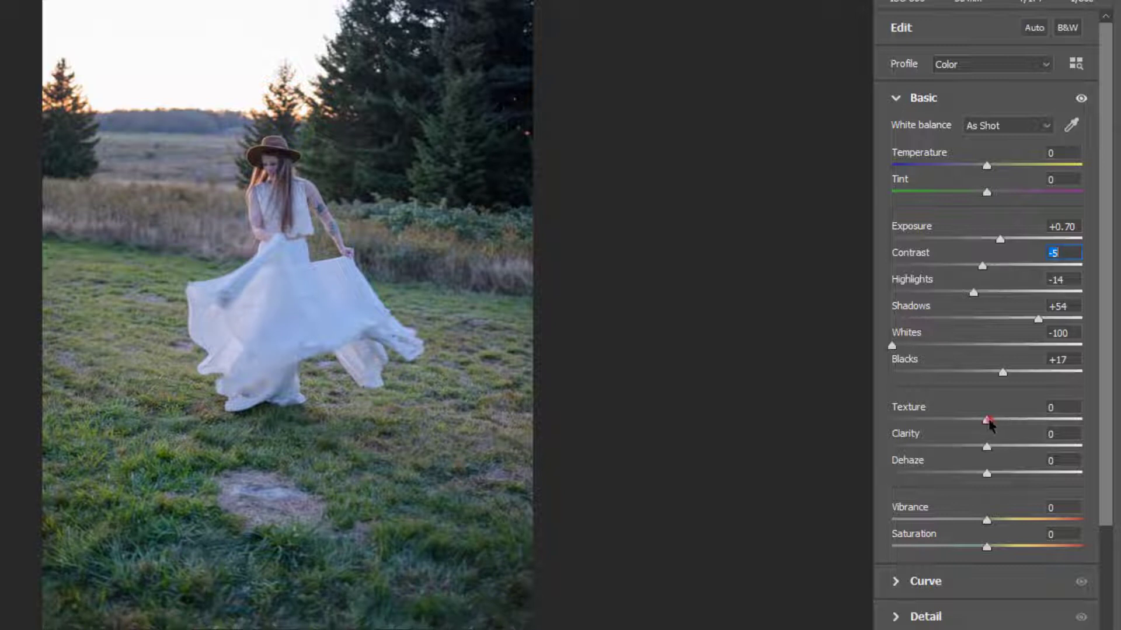
Add Texture +8, Clarity +10 and Dehaze +8, and boost Vibrance to +19 and Saturation to +26.
drag(987, 421, 993, 425)
drag(997, 451, 996, 477)
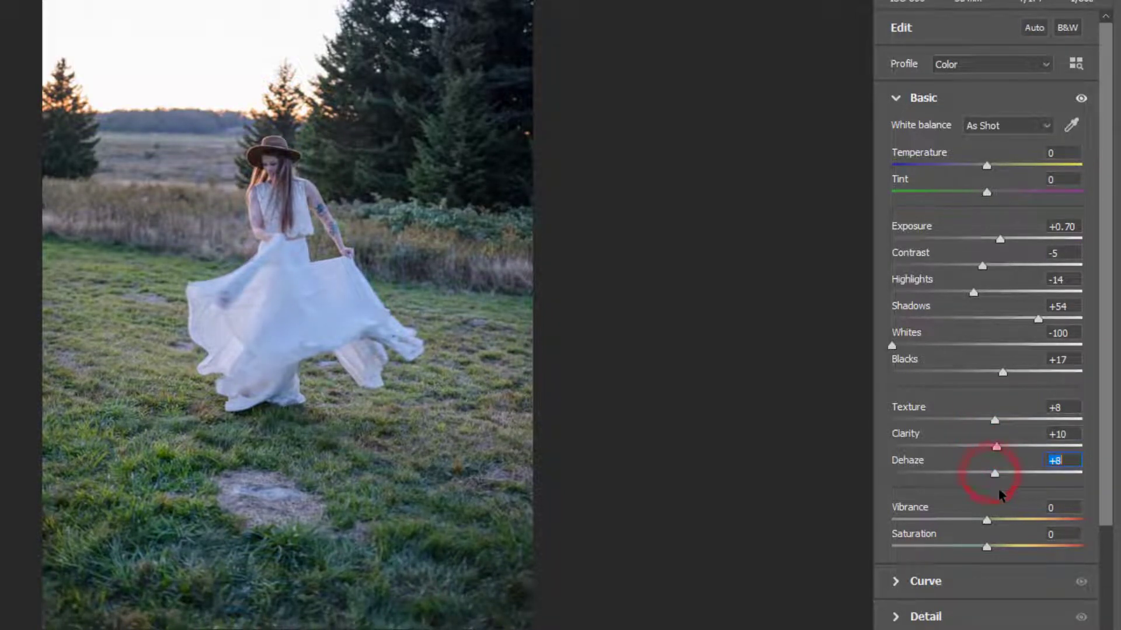
drag(993, 523, 1012, 546)
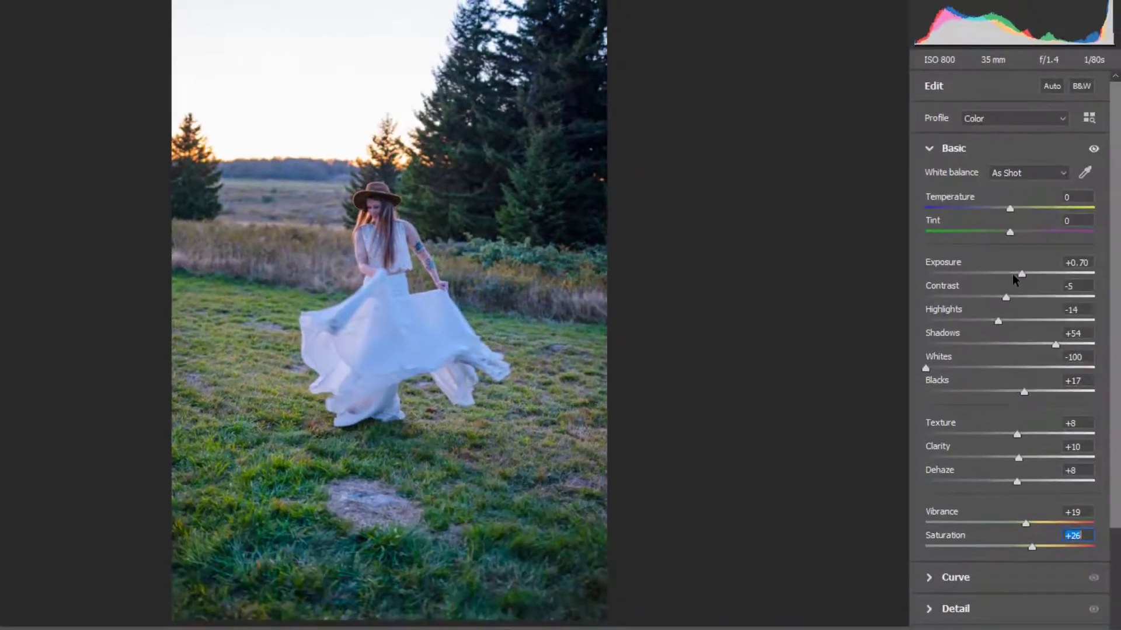
Set the white balance to Temperature +10 and Tint +14.
drag(1003, 208, 1011, 209)
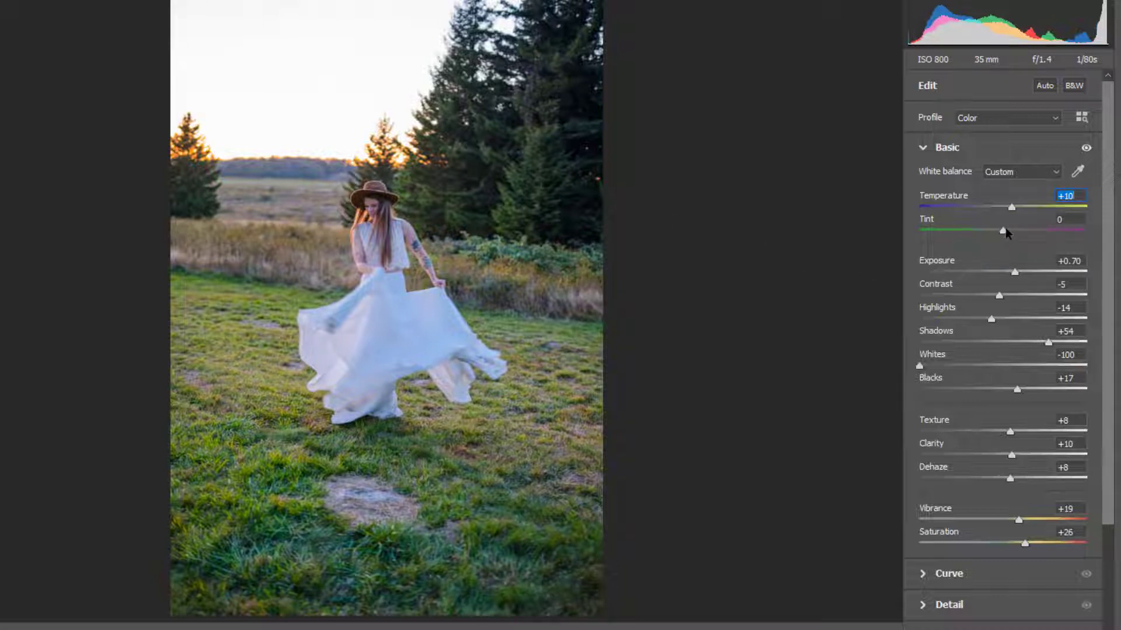
mouse_move(1003, 232)
mouse_down()
mouse_move(1030, 233)
mouse_move(1017, 232)
mouse_up()
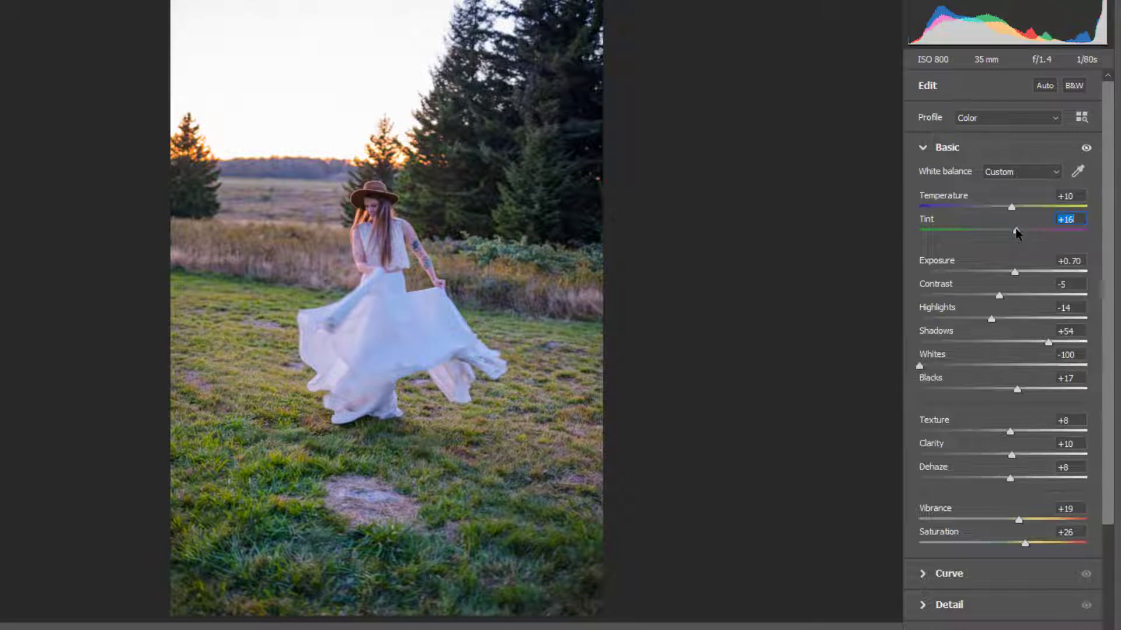
drag(1017, 233, 1013, 230)
scroll(1007, 387, down, 3)
scroll(987, 227, up, 3)
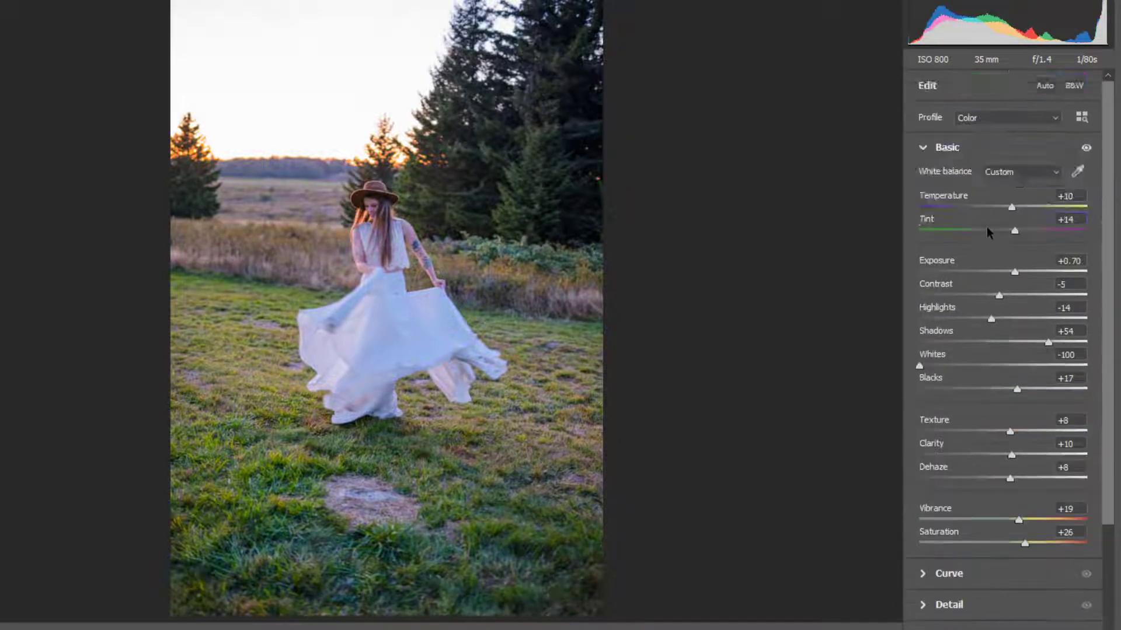
scroll(988, 251, down, 3)
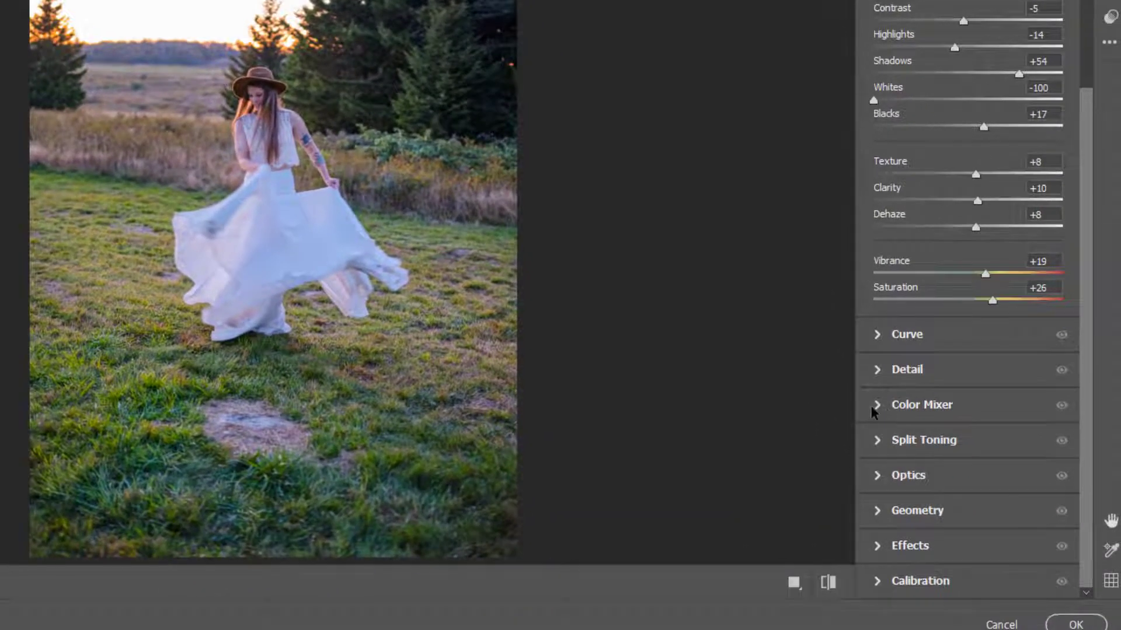
In Color Mixer Saturation, raise Reds +40, Oranges, Yellows, Greens and Magentas +21, and cut Aquas −16, Blues, Purples.
click(874, 405)
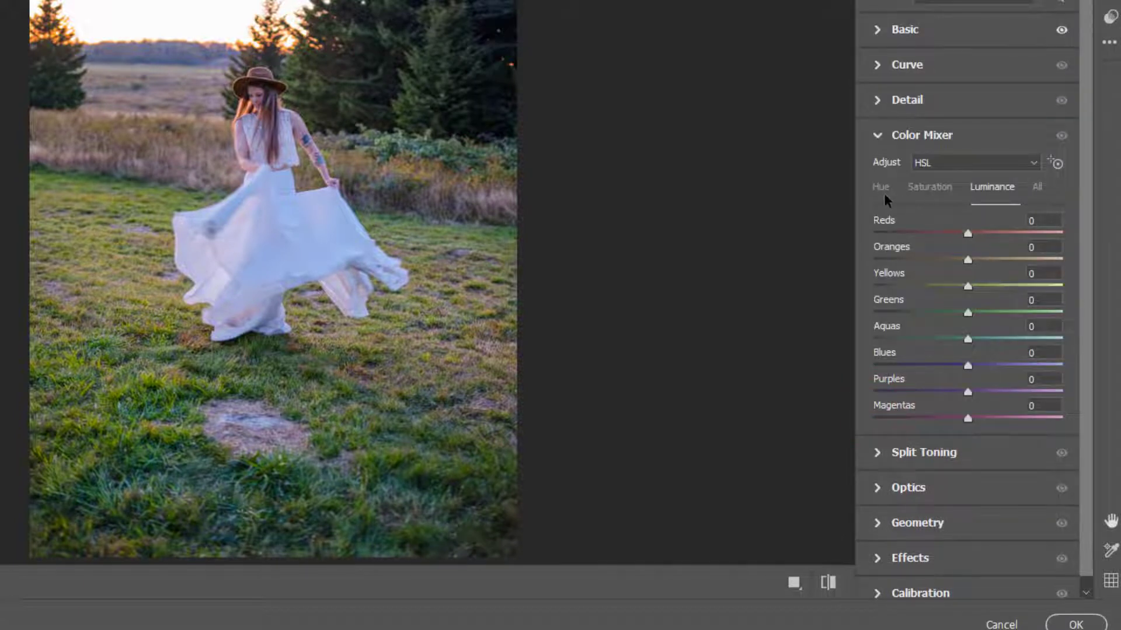
click(879, 188)
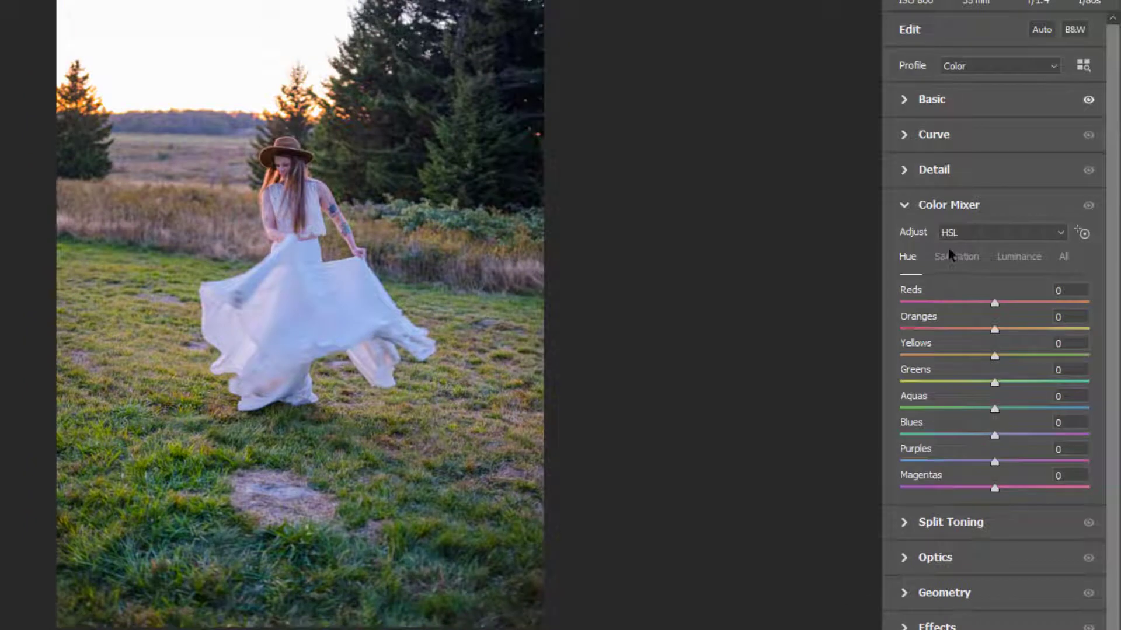
click(935, 200)
drag(1010, 303, 1023, 330)
drag(1001, 383, 1022, 357)
mouse_move(997, 492)
mouse_down()
mouse_move(1030, 490)
mouse_move(1016, 491)
mouse_up()
drag(994, 436, 937, 435)
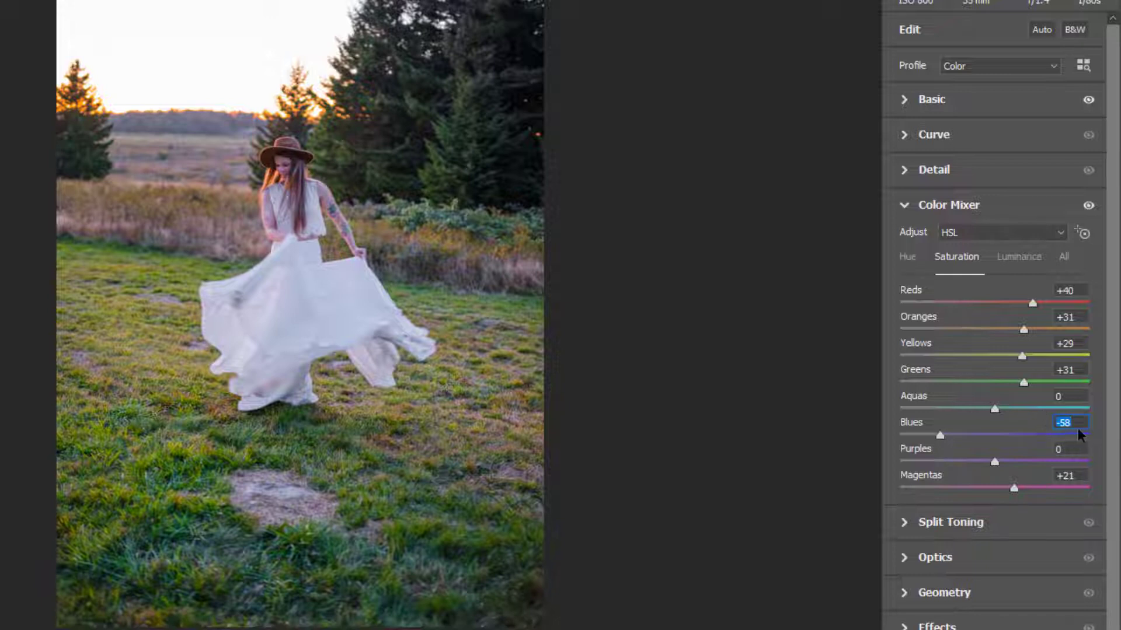
mouse_move(995, 410)
mouse_down()
mouse_move(1021, 410)
mouse_move(958, 410)
mouse_move(1018, 417)
mouse_move(1012, 428)
mouse_move(1048, 422)
mouse_move(979, 418)
mouse_up()
drag(994, 463, 968, 461)
In Color Mixer Hue, shift Reds, Yellows, Oranges −14, Aquas −68, Blues −25 and Magentas −58.
click(907, 256)
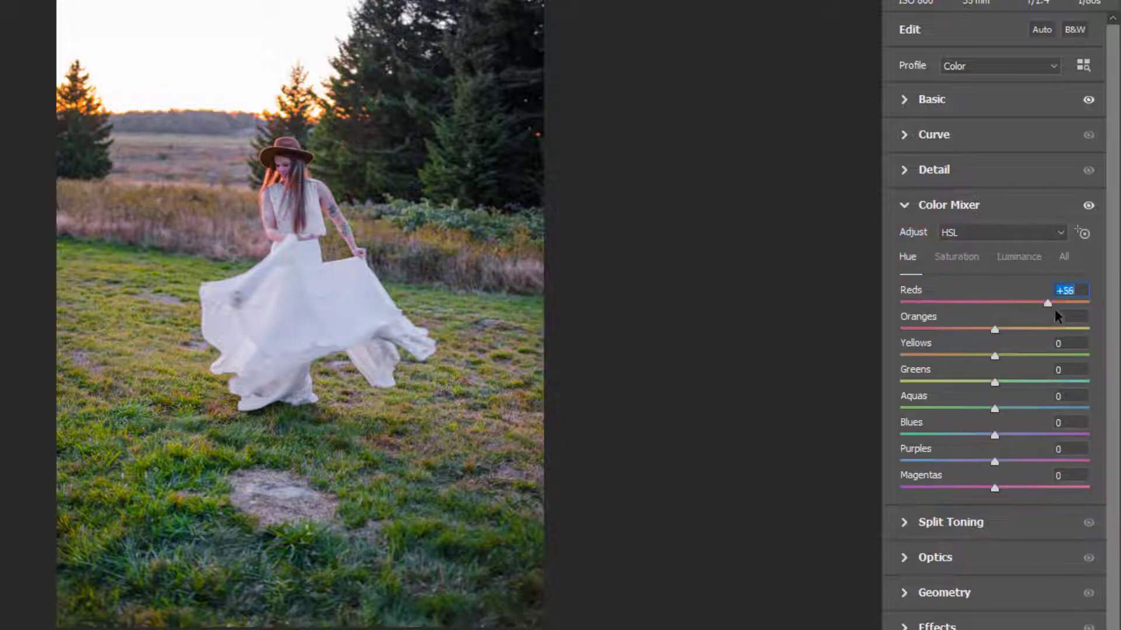
drag(1054, 309, 998, 308)
drag(995, 350, 966, 331)
click(981, 331)
drag(1001, 410, 901, 408)
click(927, 408)
click(929, 408)
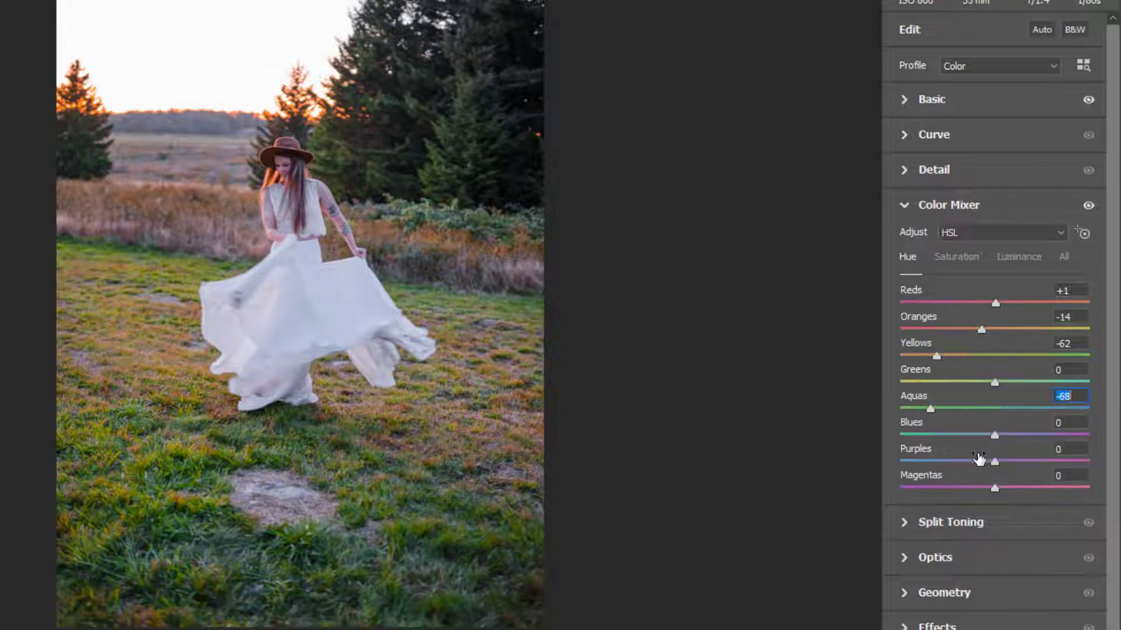
drag(995, 436, 1001, 469)
drag(994, 488, 971, 497)
In Color Mixer Luminance, fine-tune Reds to +29.
click(1009, 260)
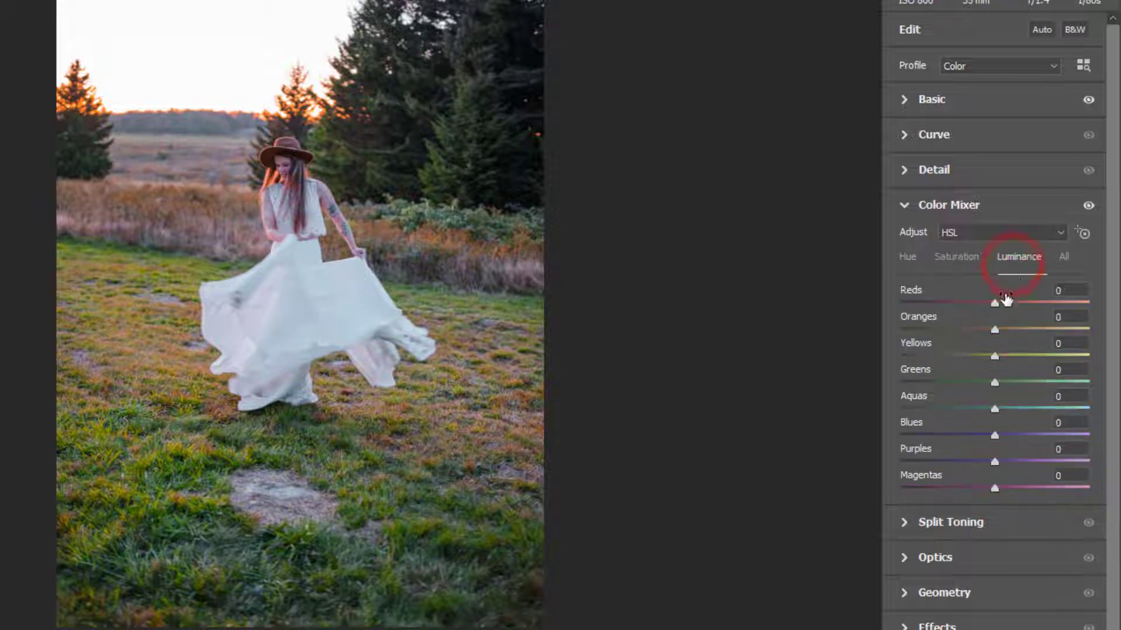
drag(996, 303, 1031, 321)
drag(1031, 303, 964, 311)
drag(1043, 311, 1021, 416)
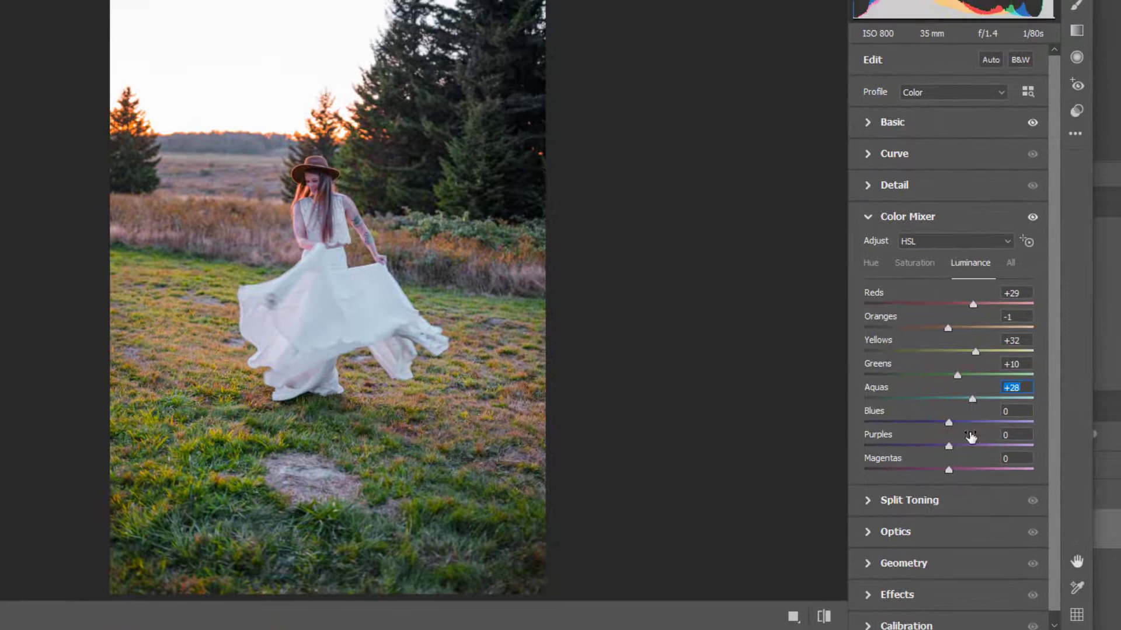
Set Blues luminance to +23, Oranges to +2 and Purples to about +4.
click(962, 426)
mouse_move(971, 431)
mouse_down()
mouse_move(981, 427)
mouse_move(864, 425)
mouse_move(978, 431)
mouse_move(969, 429)
mouse_up()
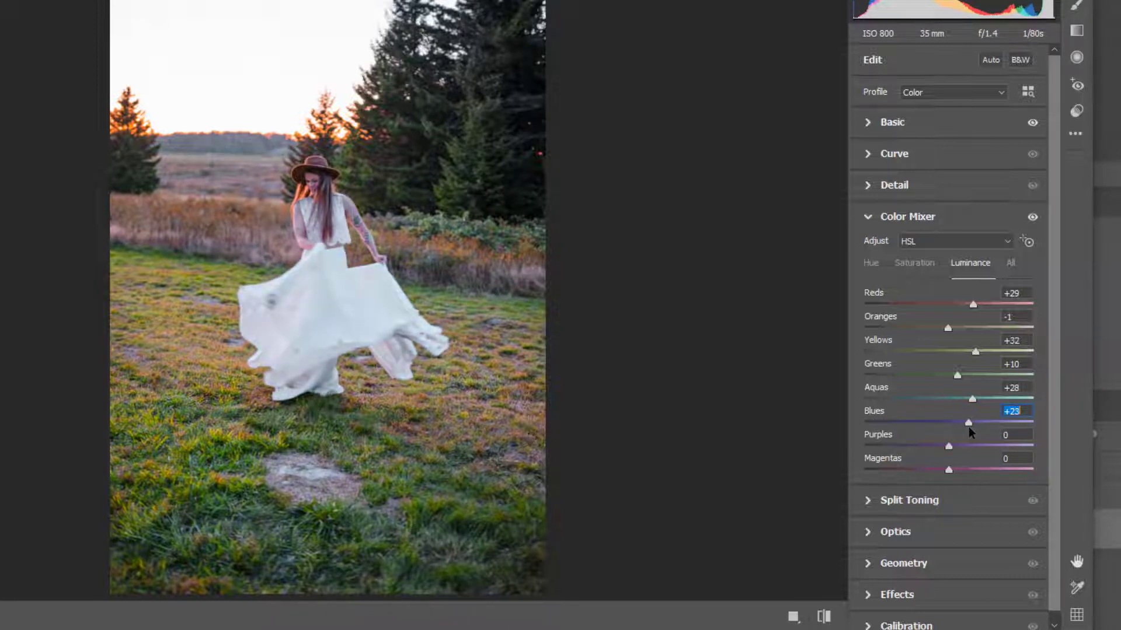
click(973, 399)
drag(945, 327, 978, 350)
mouse_move(950, 448)
mouse_down()
mouse_move(913, 457)
mouse_move(941, 465)
mouse_move(880, 462)
mouse_move(955, 465)
mouse_up()
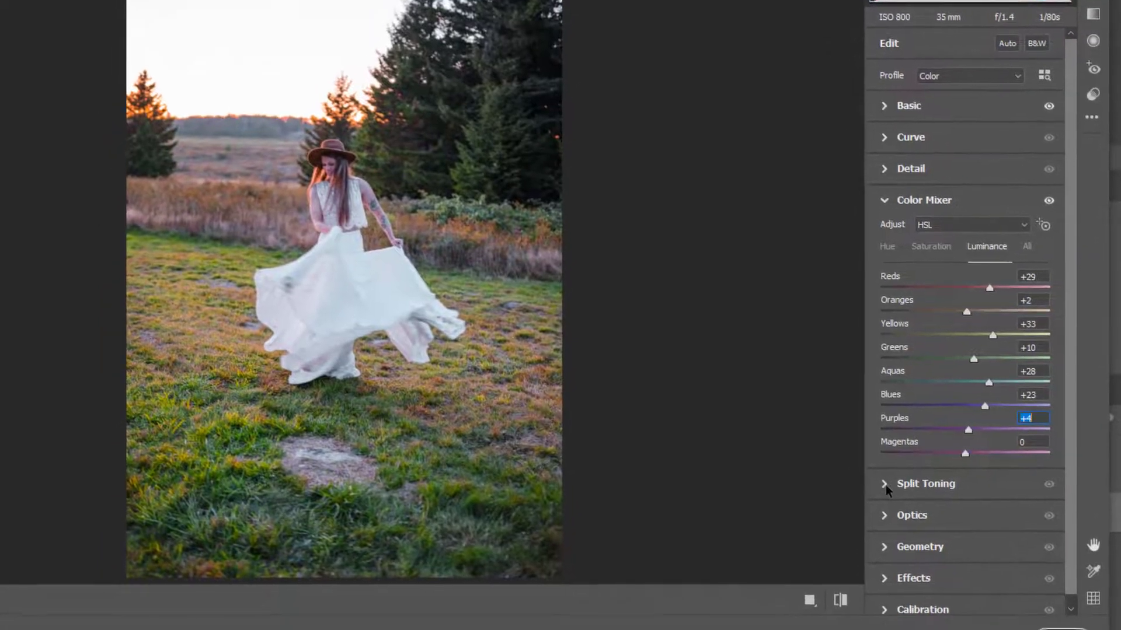
In Split Toning, set Highlights Hue 59, Saturation 13 and Balance 10.
click(898, 500)
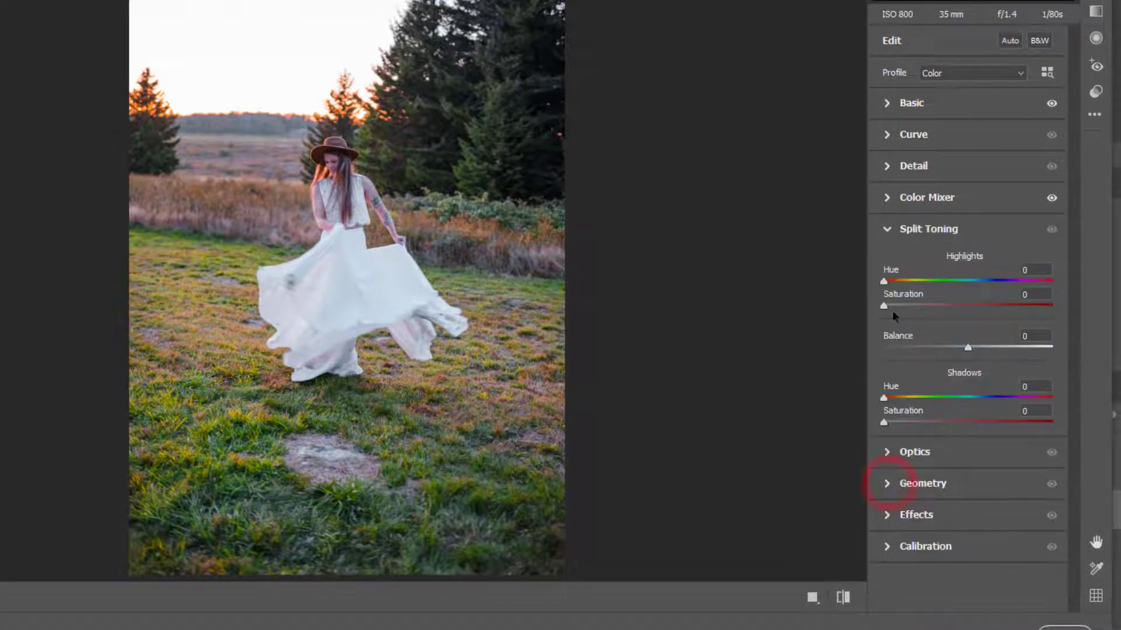
drag(897, 282, 946, 282)
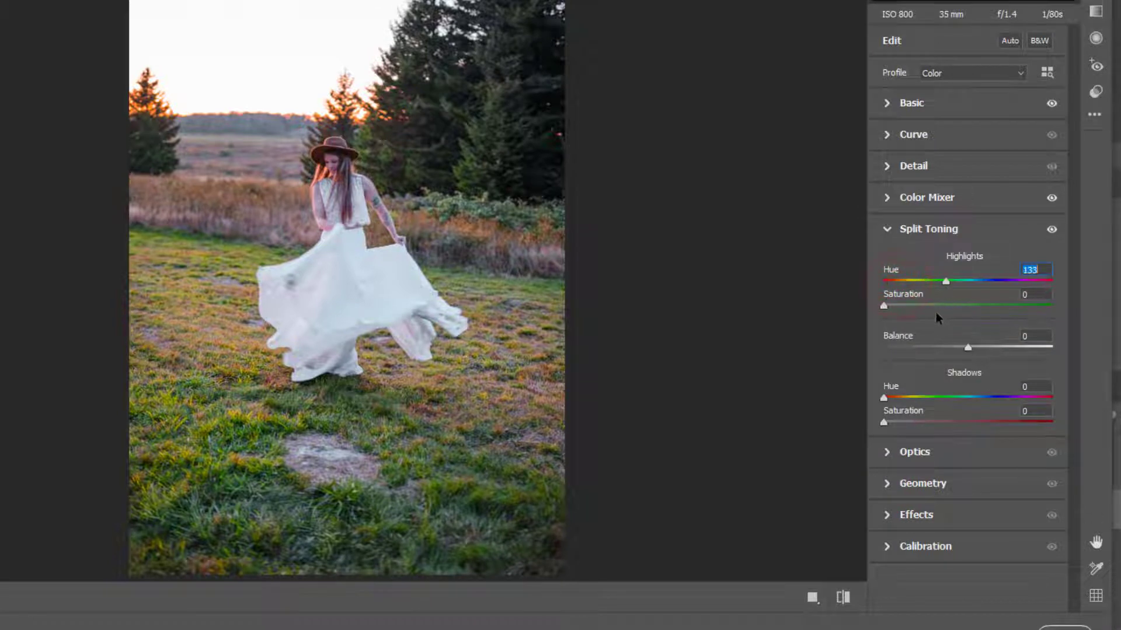
drag(884, 306, 912, 288)
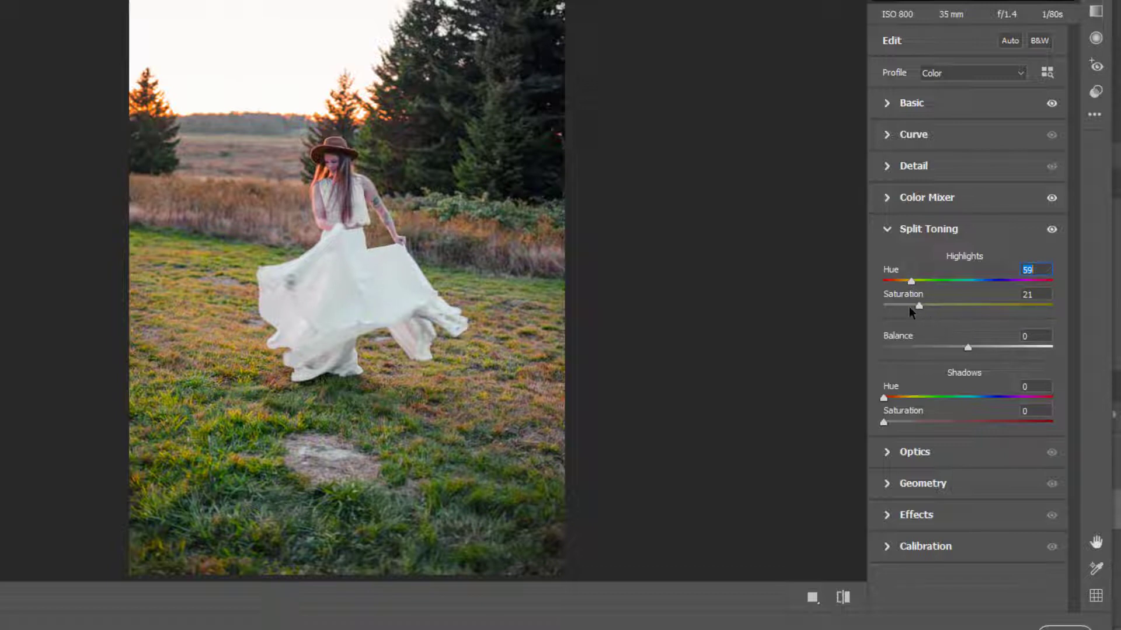
drag(920, 308, 908, 307)
mouse_move(909, 305)
mouse_down()
mouse_move(933, 306)
mouse_move(914, 322)
mouse_up()
mouse_move(967, 348)
mouse_down()
mouse_move(880, 348)
mouse_move(976, 350)
mouse_up()
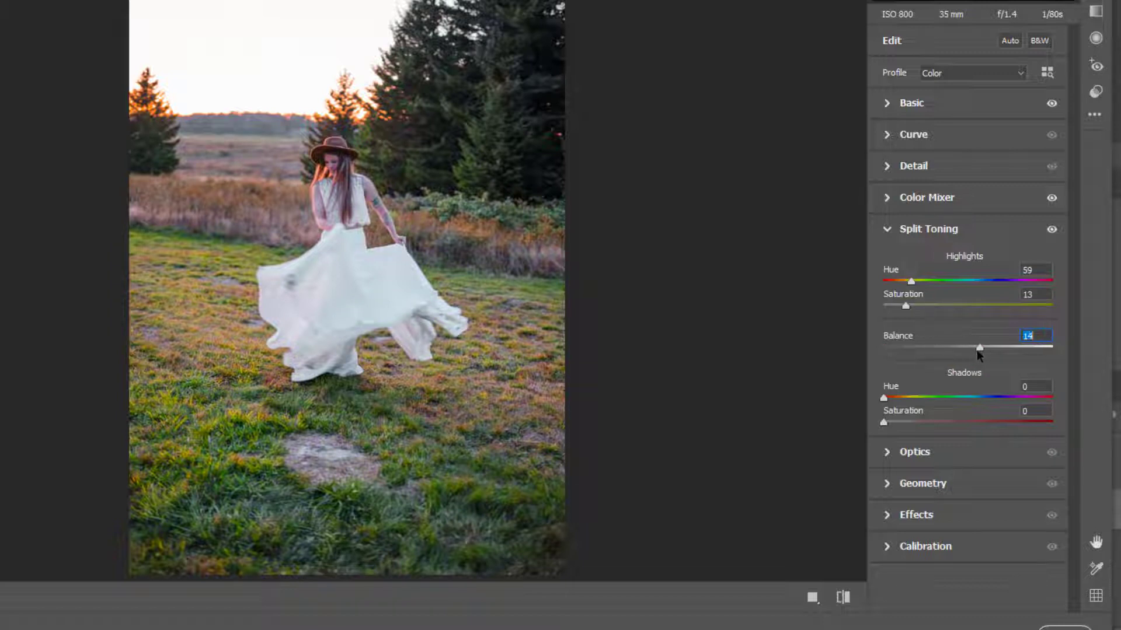
Set the Split Toning Shadows to Hue 52 and Saturation 21.
click(917, 397)
click(915, 422)
drag(921, 425, 925, 426)
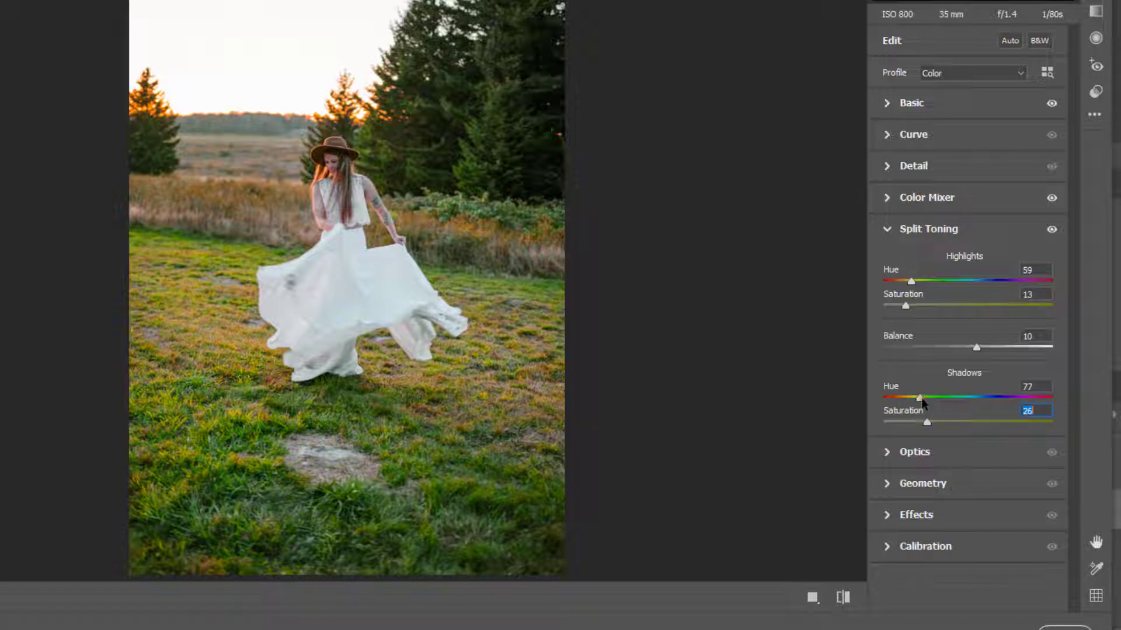
click(921, 397)
mouse_move(921, 399)
mouse_down()
mouse_move(899, 402)
mouse_move(919, 402)
mouse_up()
drag(919, 403, 910, 402)
drag(930, 421, 917, 421)
In Calibration, set the Shadows Tint to +2.
click(888, 549)
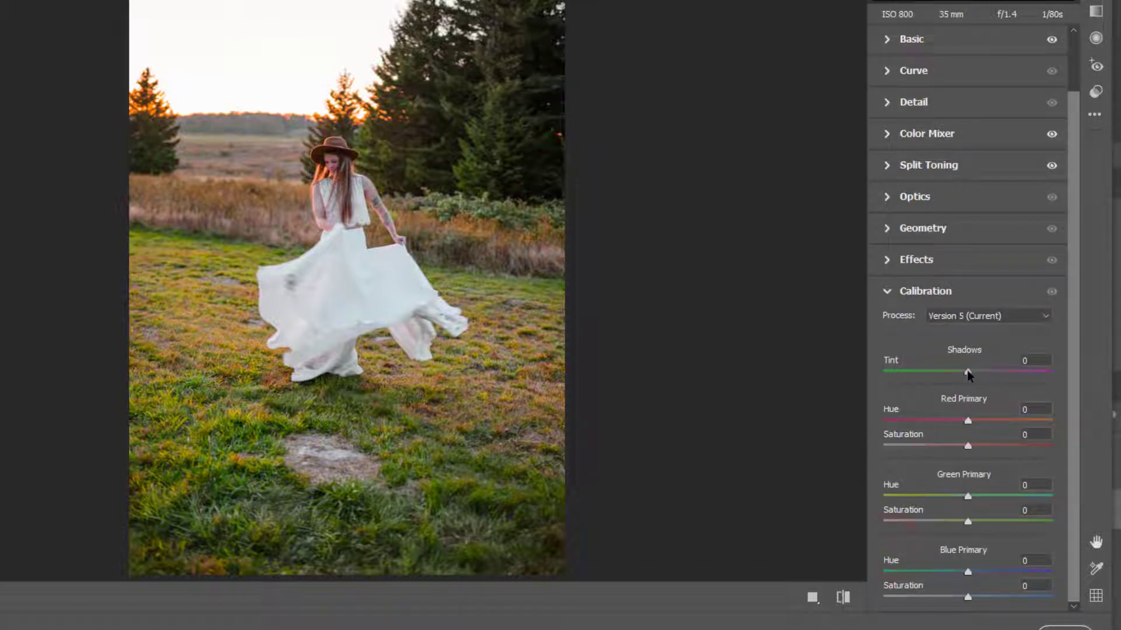
mouse_move(968, 373)
mouse_down()
mouse_move(920, 373)
mouse_move(1005, 379)
mouse_move(931, 378)
mouse_move(973, 385)
mouse_up()
click(968, 572)
Set Blue Primary Hue to −43 and readjust Blue Primary Saturation.
drag(967, 576, 919, 575)
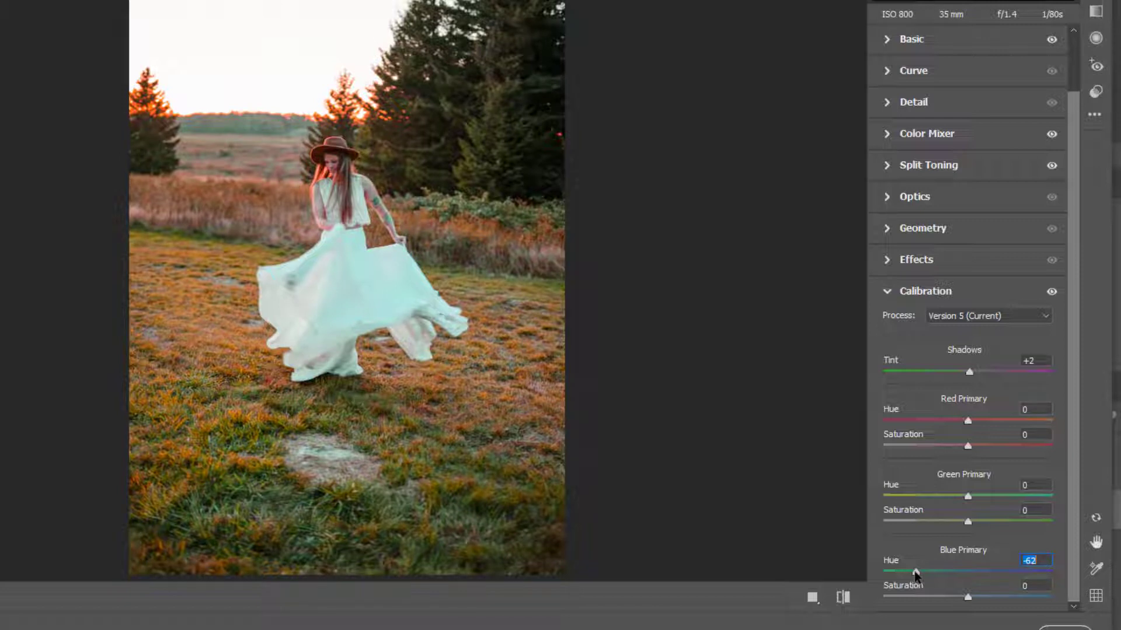
drag(916, 575, 898, 556)
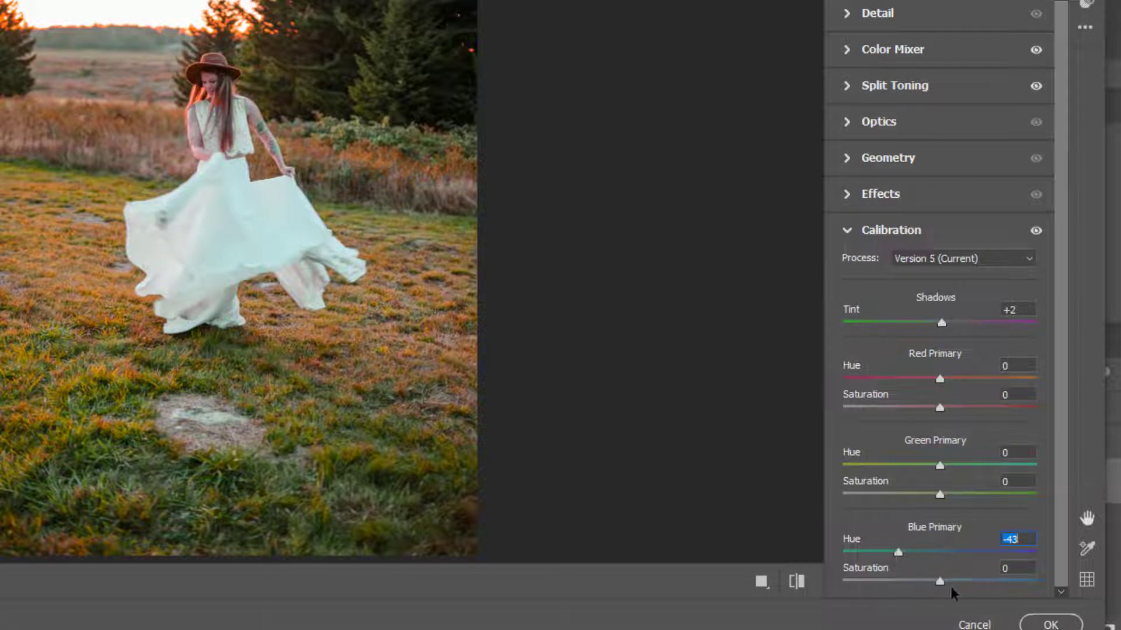
drag(938, 583, 841, 582)
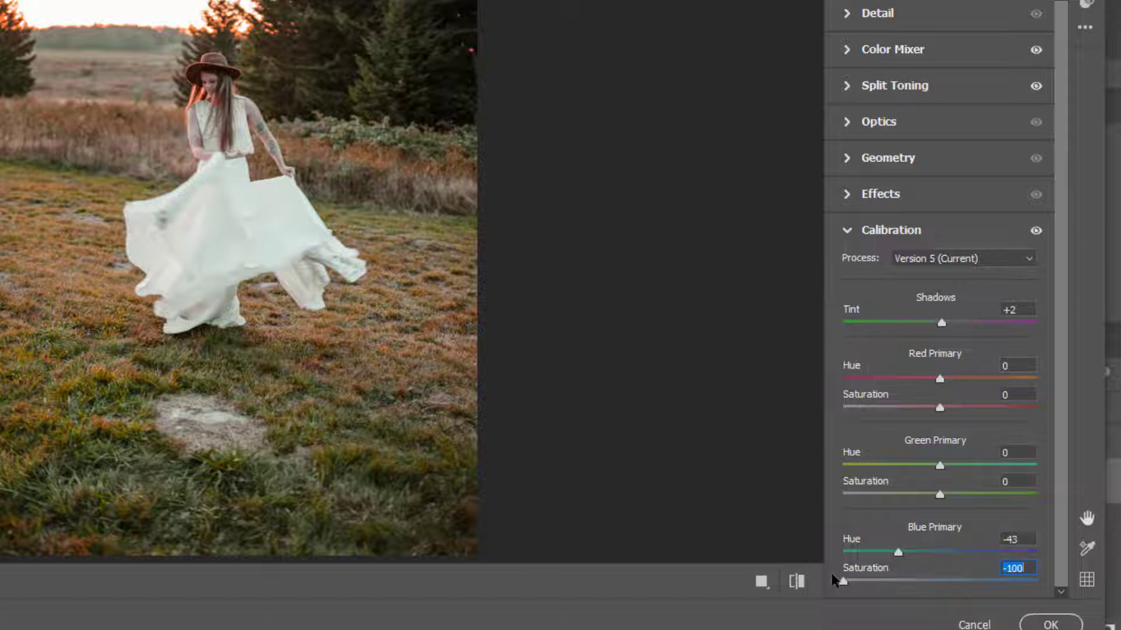
drag(831, 575, 937, 580)
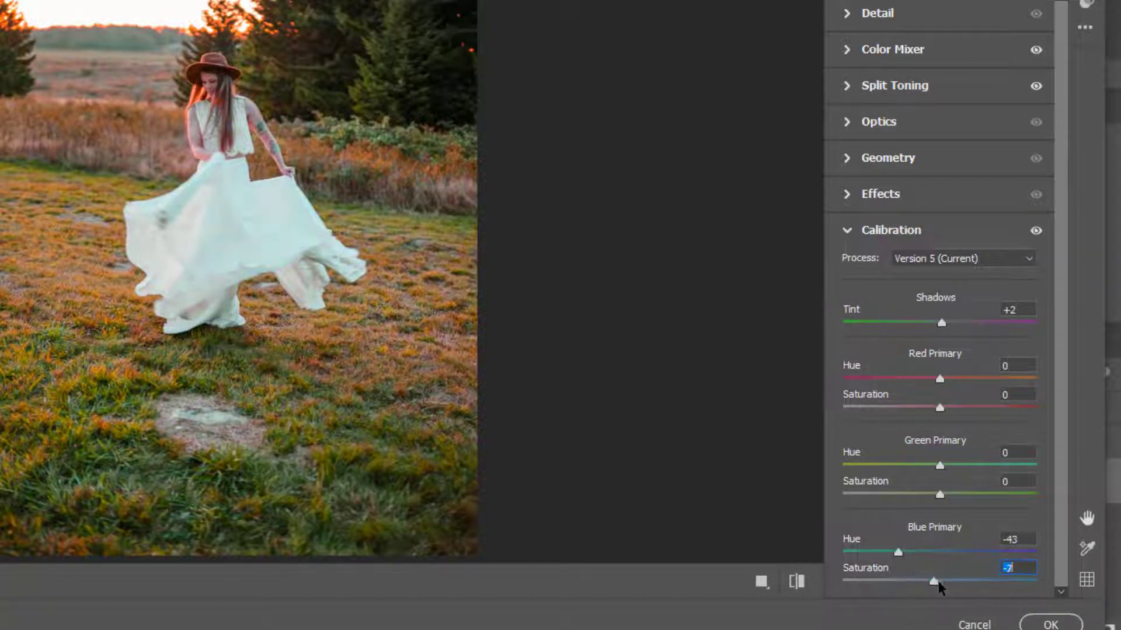
mouse_move(939, 408)
mouse_down()
mouse_move(972, 408)
mouse_move(893, 411)
mouse_move(949, 407)
mouse_move(940, 377)
mouse_move(877, 380)
mouse_move(938, 381)
mouse_move(942, 408)
mouse_up()
drag(942, 323, 883, 321)
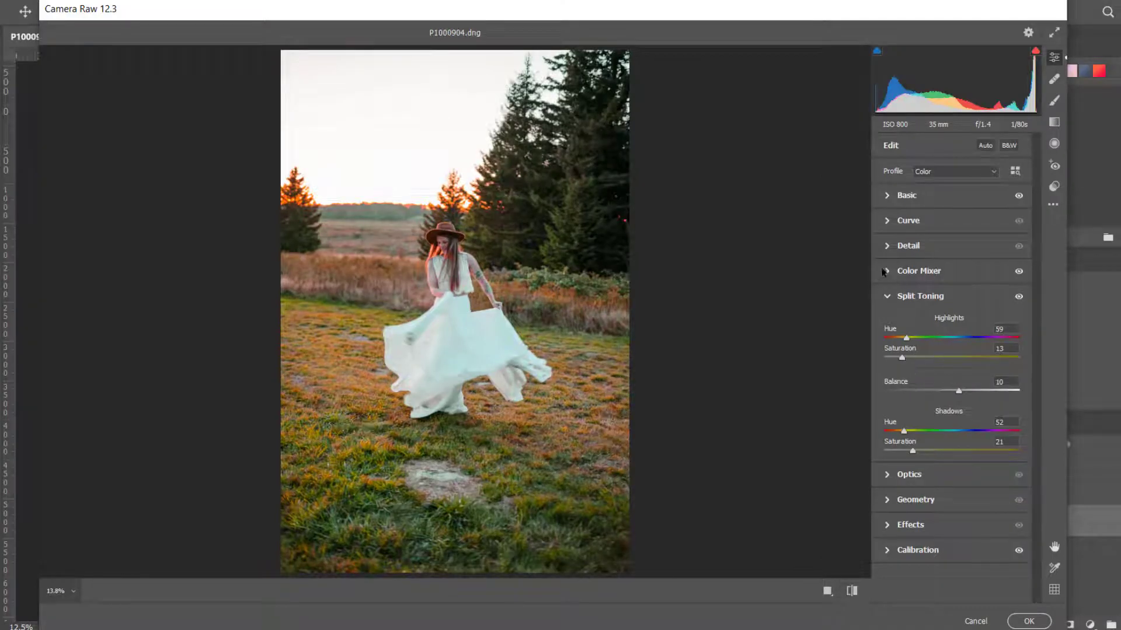
In the Color Mixer's Saturation controls, set Reds to -38 and Oranges to +62.
click(892, 271)
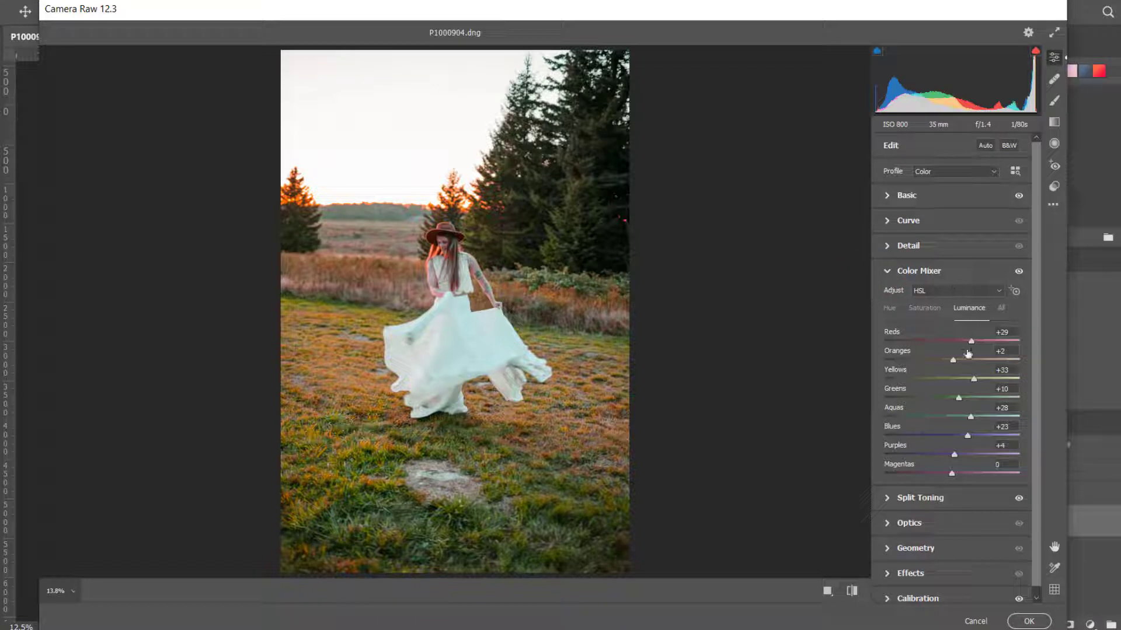
click(932, 309)
drag(978, 340, 896, 319)
drag(974, 362, 992, 355)
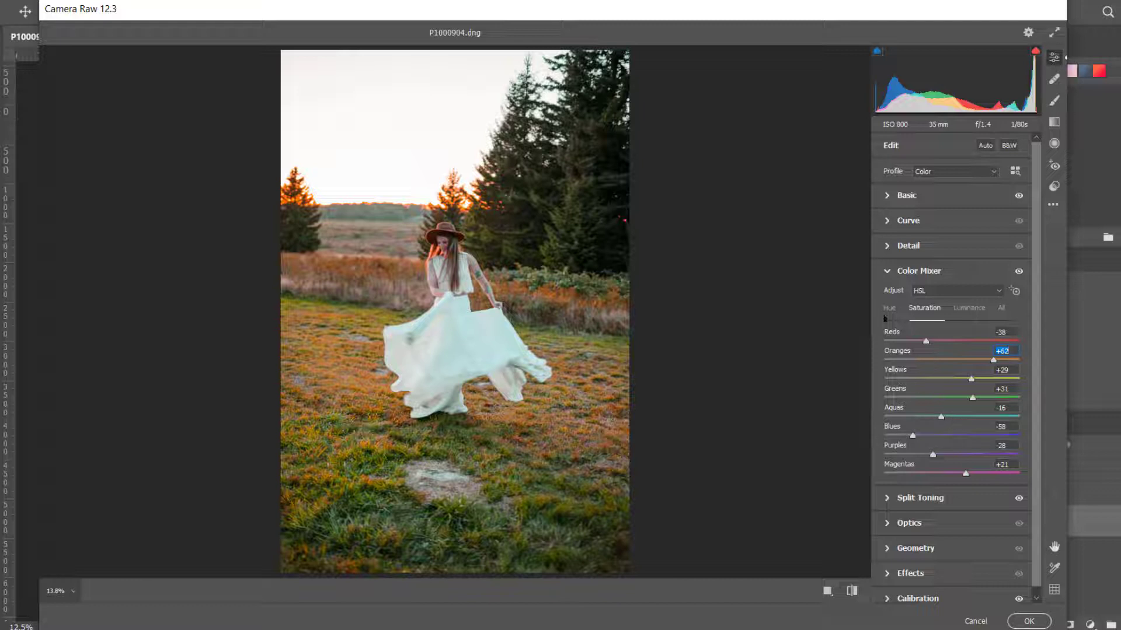
In the Basic panel set Exposure +0.65, Highlights -22, Shadows +65, Blacks +28 and Dehaze +11.
click(887, 196)
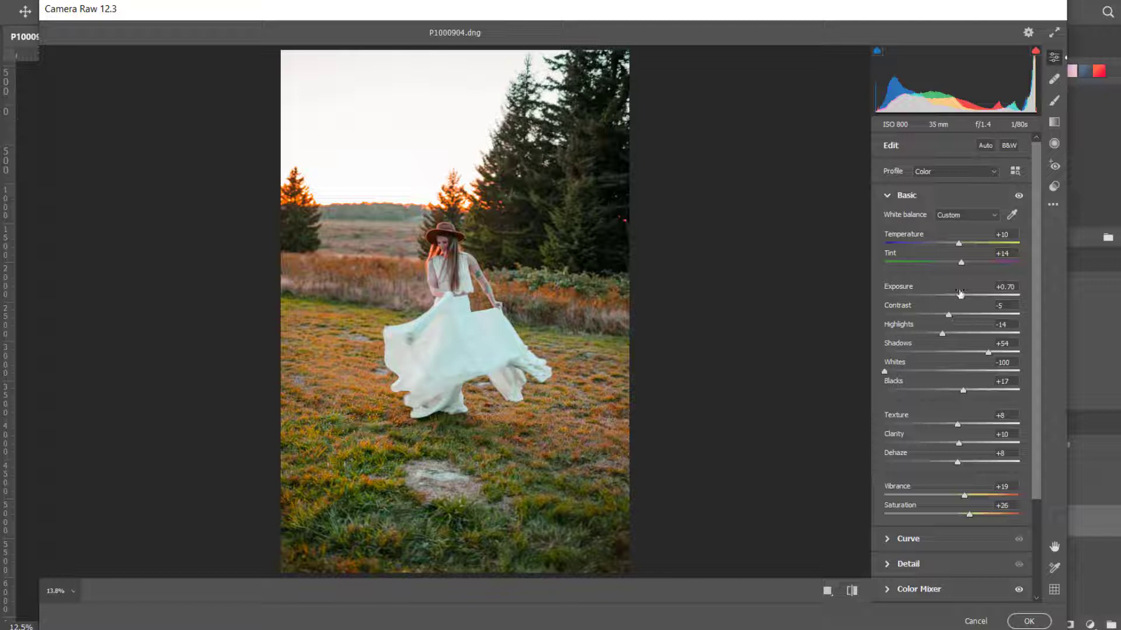
mouse_move(960, 295)
mouse_down()
mouse_move(946, 317)
mouse_move(961, 296)
mouse_up()
drag(949, 335, 978, 330)
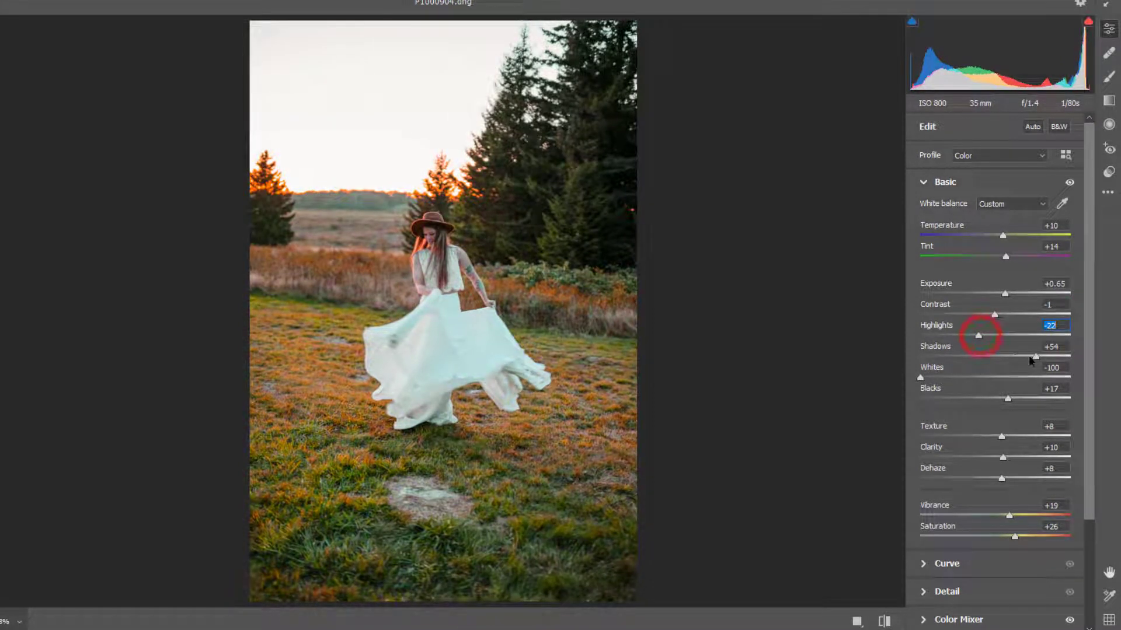
drag(1028, 357, 1049, 358)
drag(1008, 398, 1020, 404)
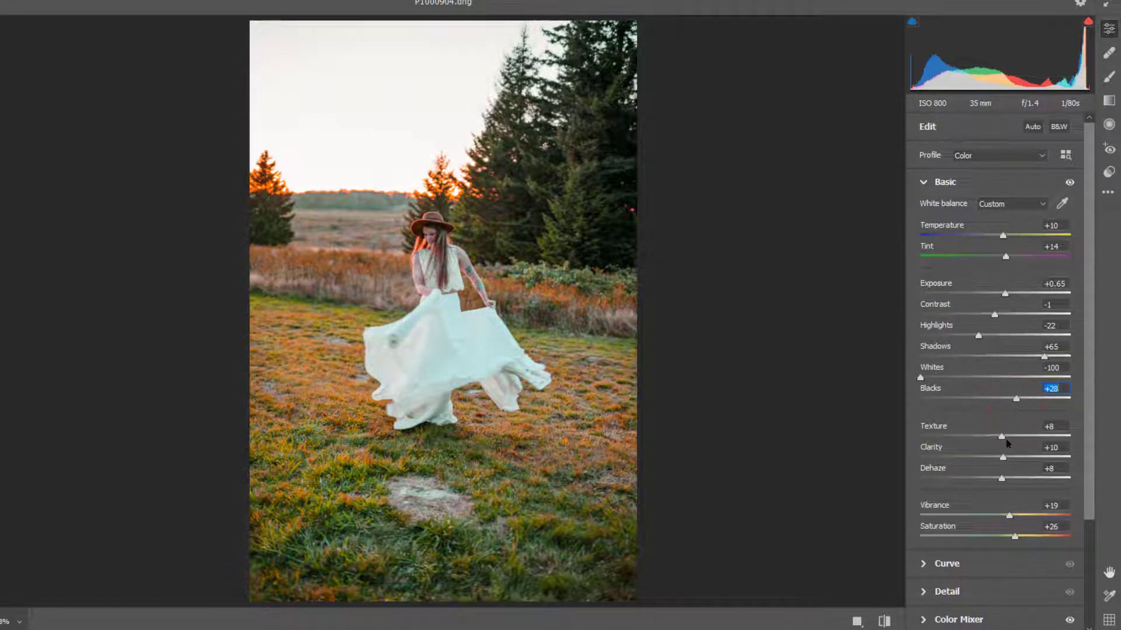
drag(1002, 479, 1012, 444)
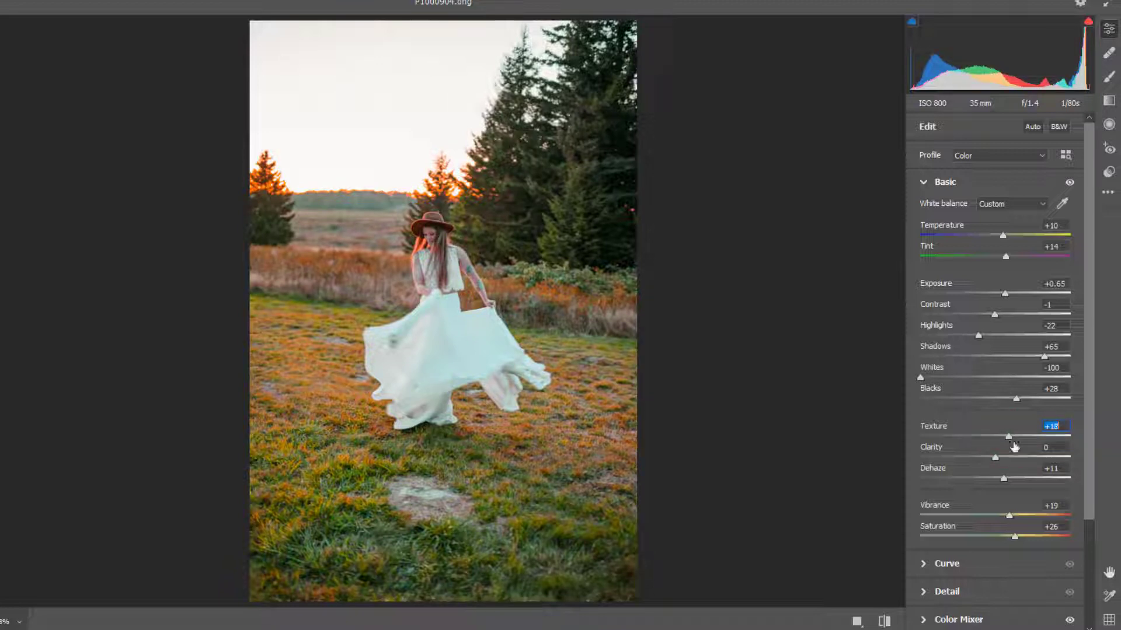
scroll(978, 565, down, 3)
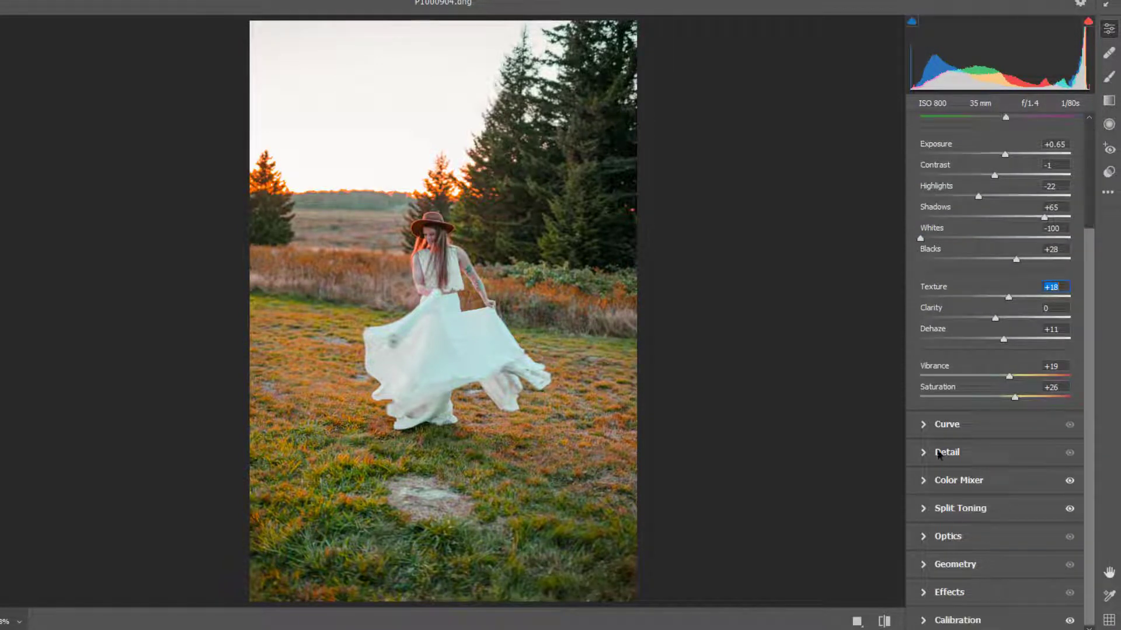
click(924, 453)
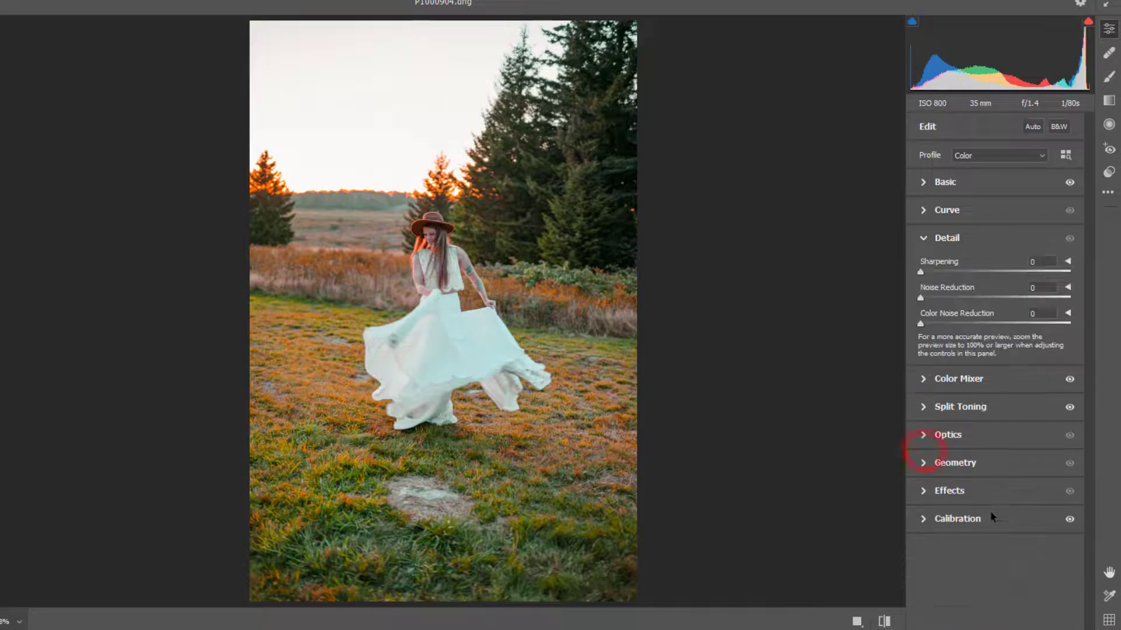
click(923, 237)
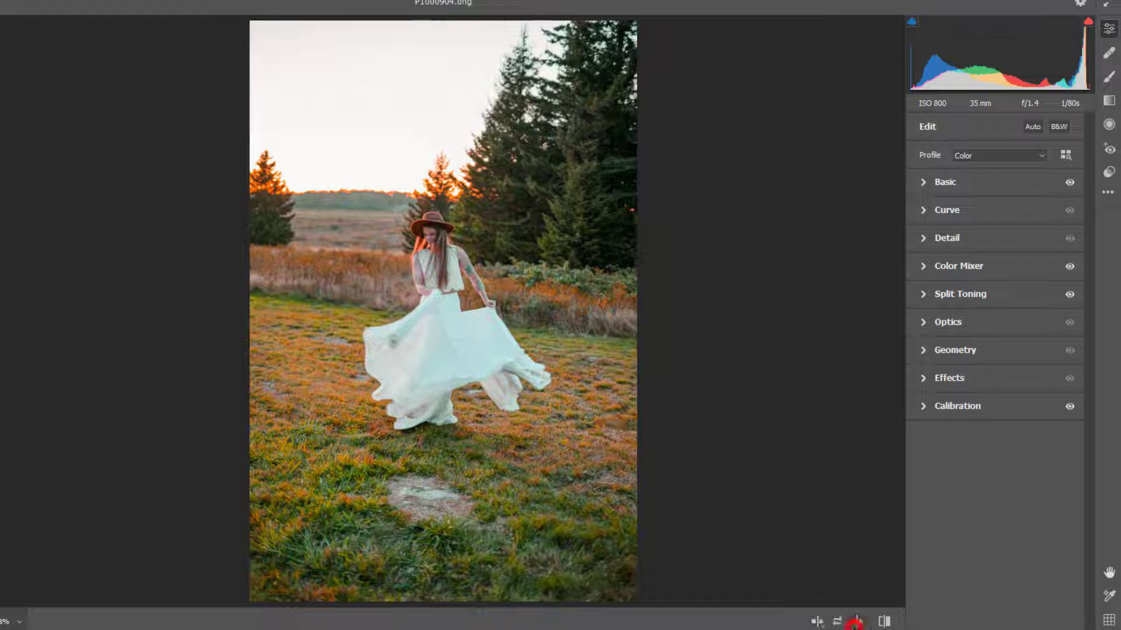
click(856, 621)
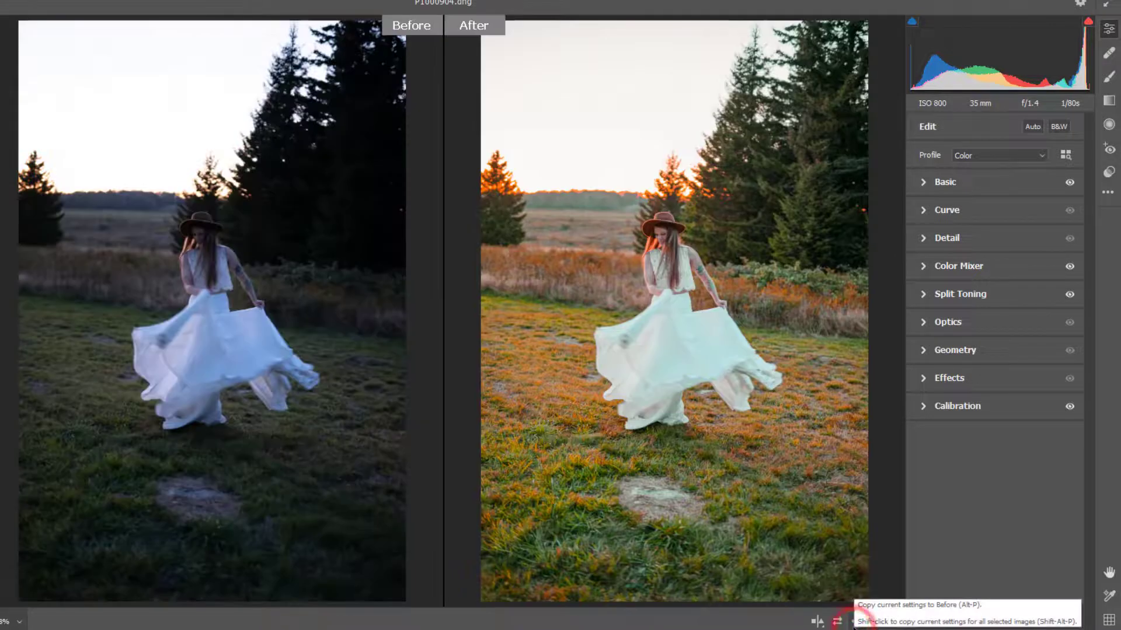
click(820, 622)
click(820, 623)
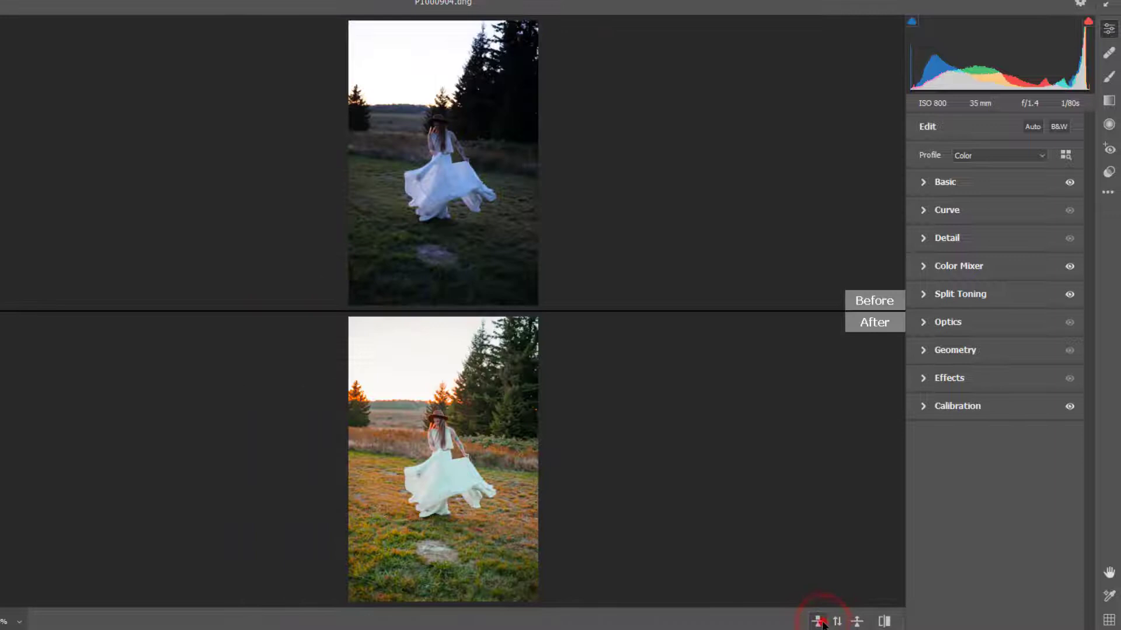
click(820, 622)
click(821, 622)
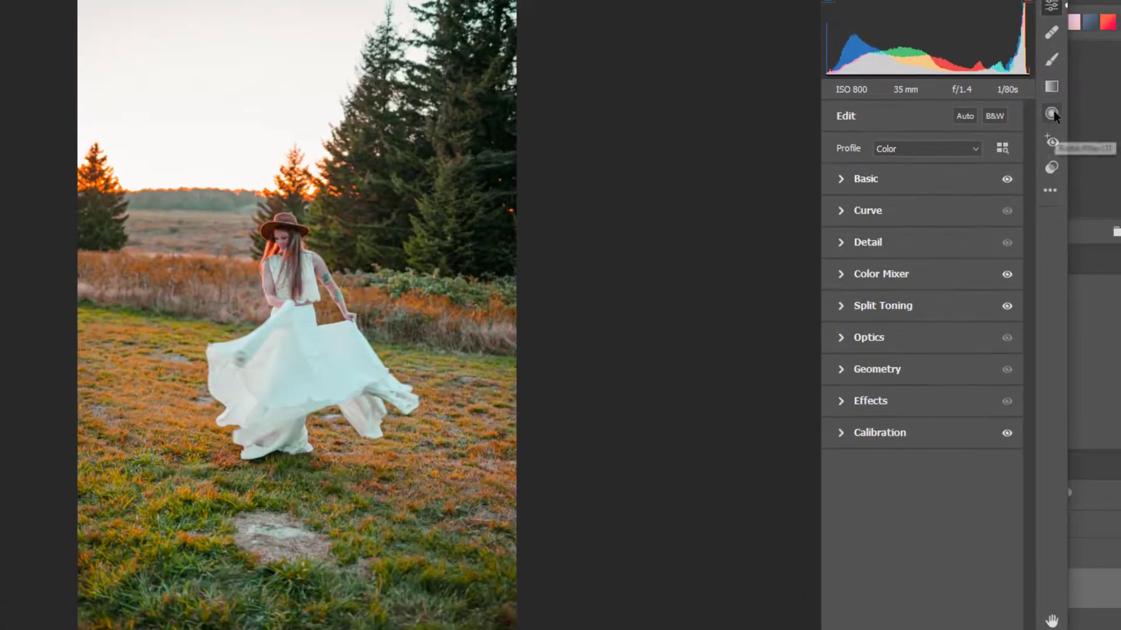
Draw a radial filter ellipse and position it around the woman.
click(1109, 124)
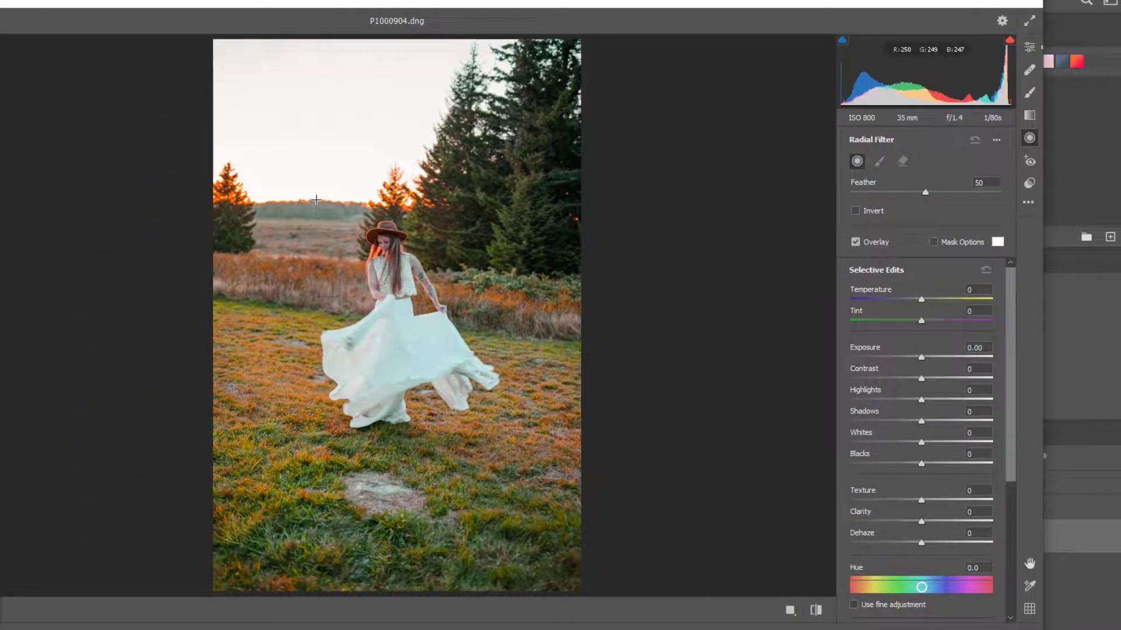
drag(316, 200, 446, 198)
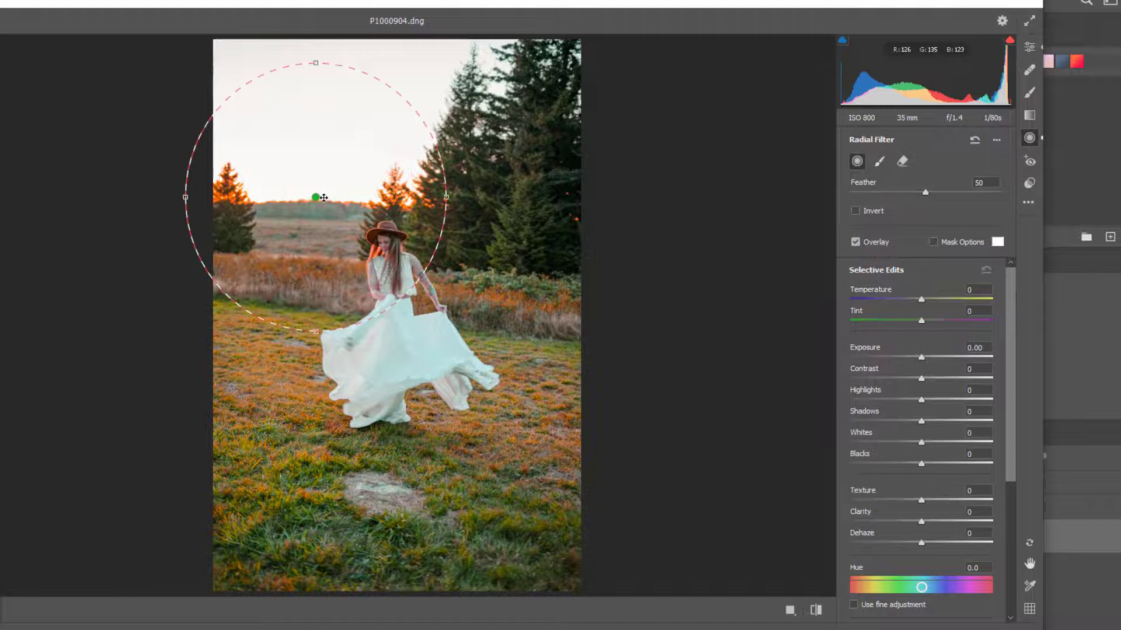
drag(324, 197, 400, 306)
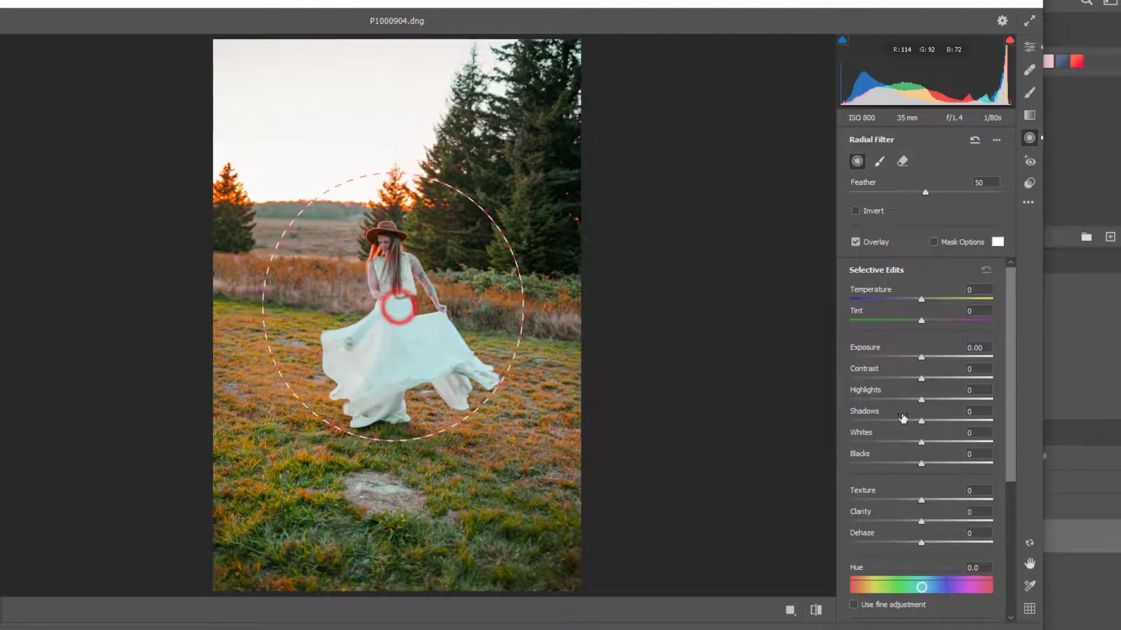
Invert the radial filter and set Exposure -0.50, Highlights +12, Shadows +3, Whites +4.
drag(928, 359, 954, 357)
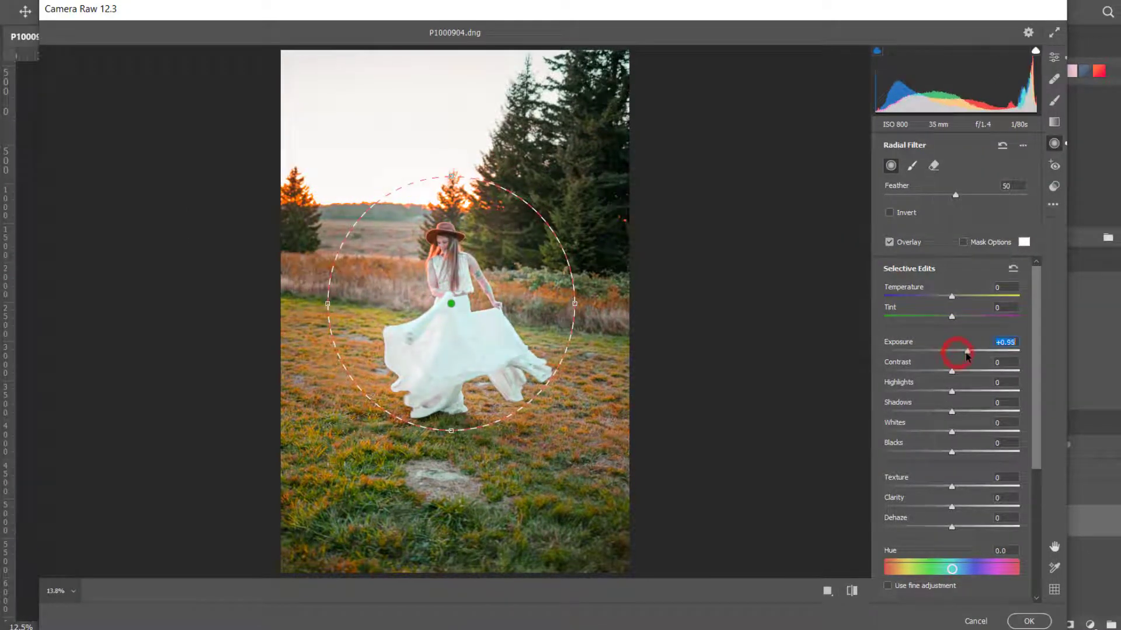
click(903, 213)
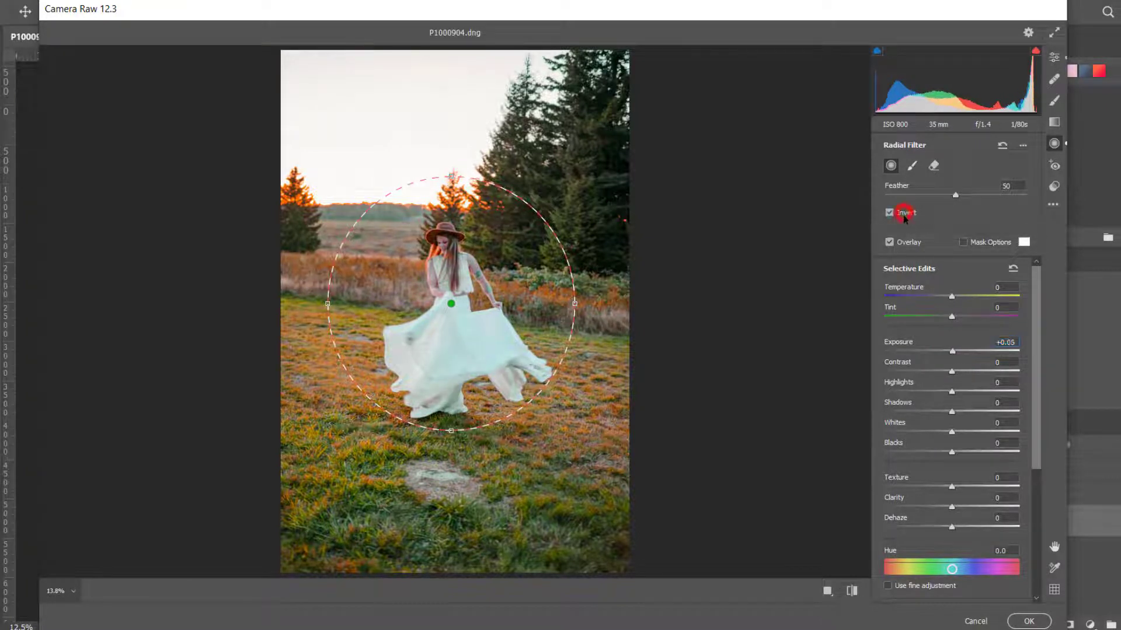
drag(955, 354, 948, 355)
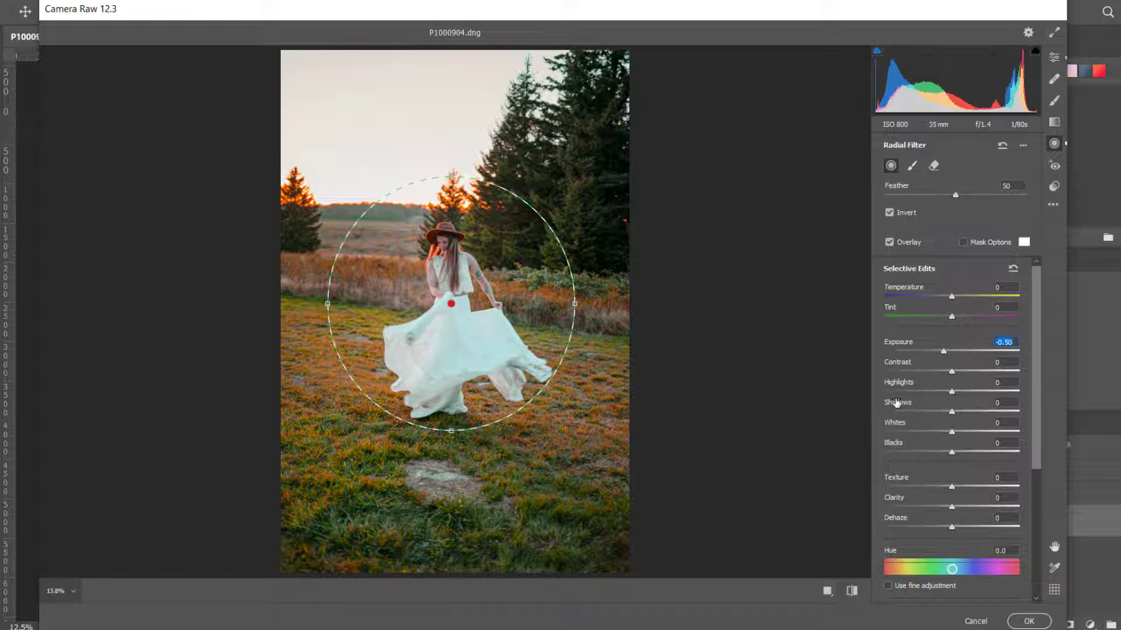
drag(951, 392, 968, 431)
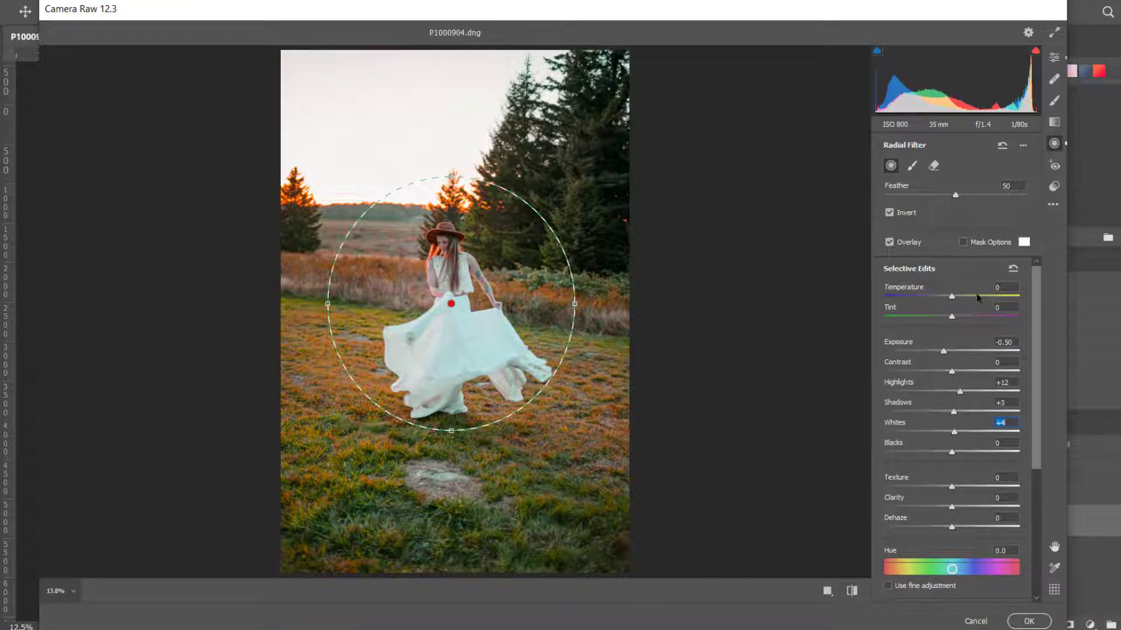
Compare before and after in side-by-side, split and top-bottom views, then return to the single view.
click(827, 591)
click(832, 591)
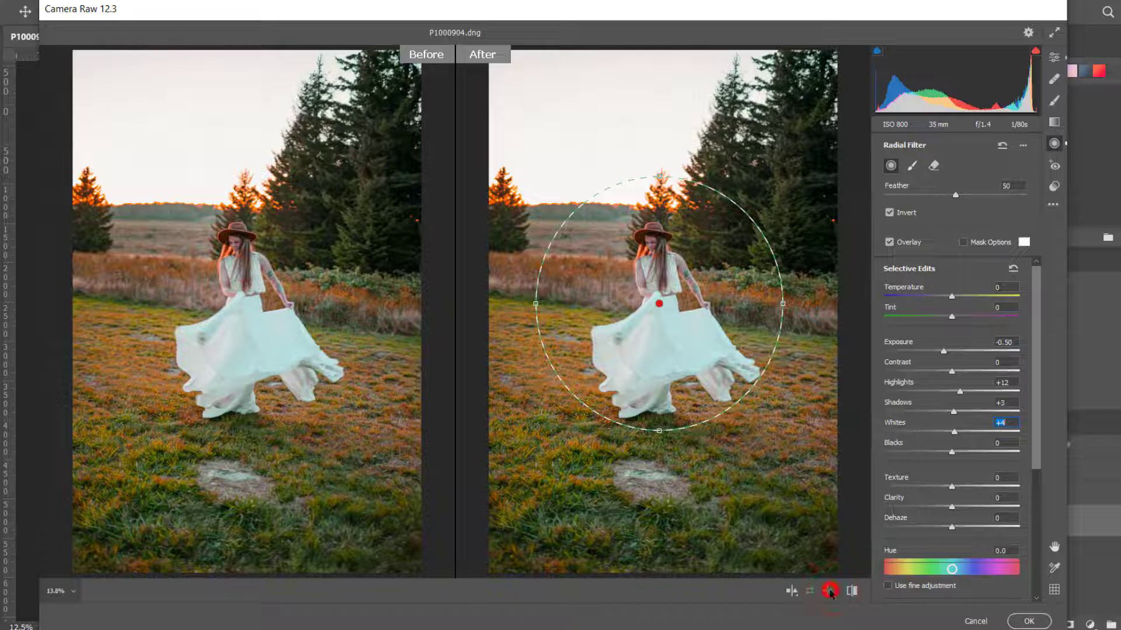
click(791, 590)
click(792, 592)
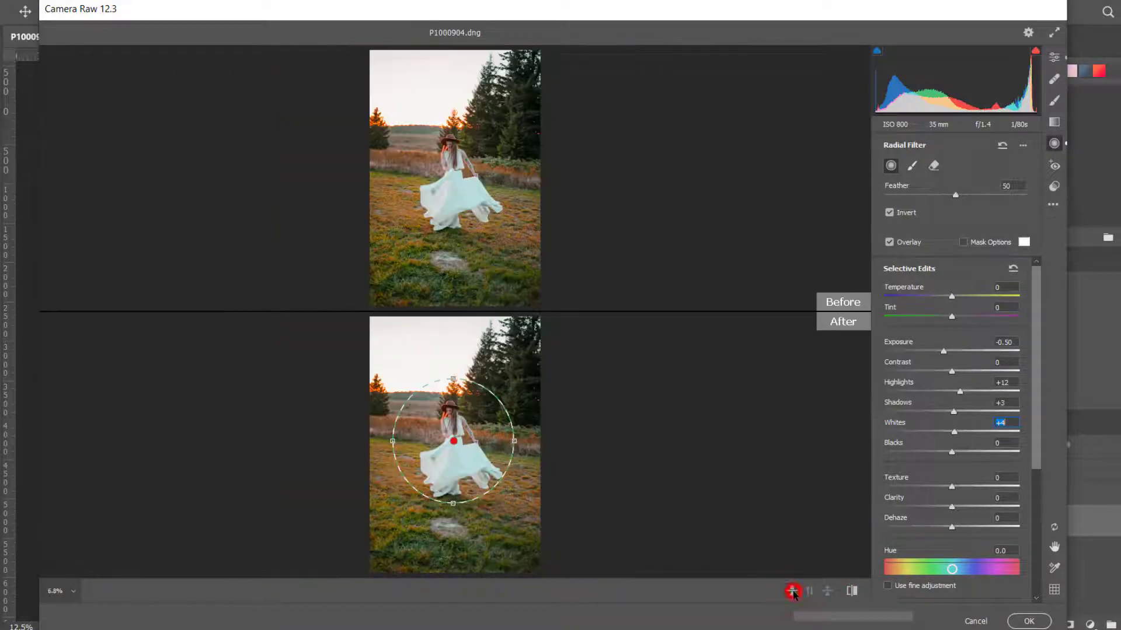
click(793, 591)
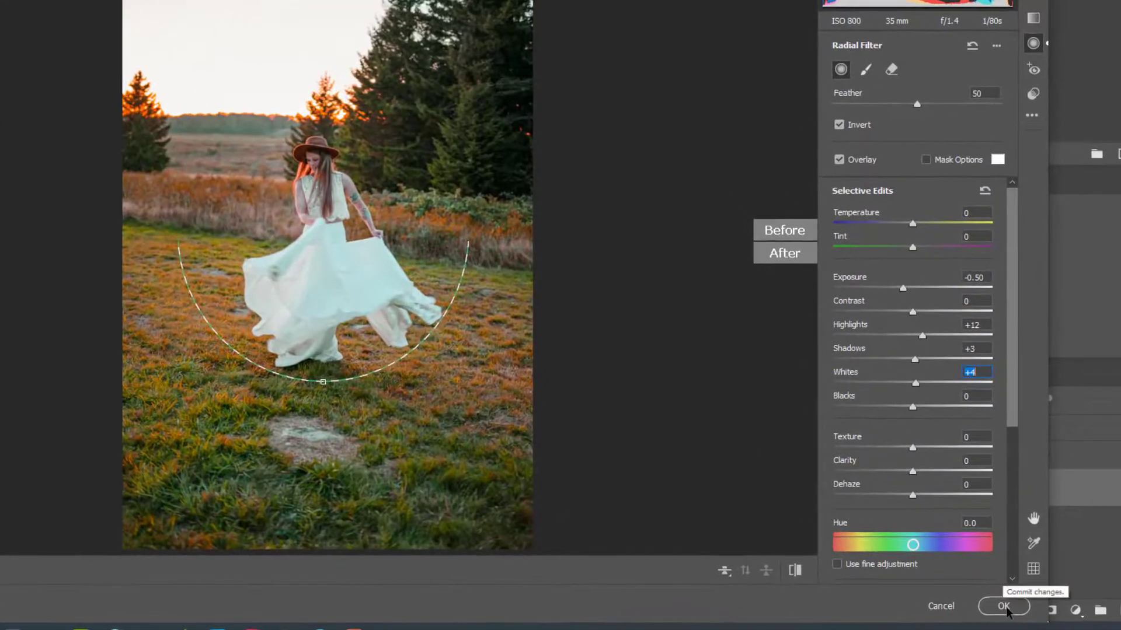
Undo the direct edit, duplicate Background as Layer 1, and apply Camera Raw Filter to it.
click(1004, 607)
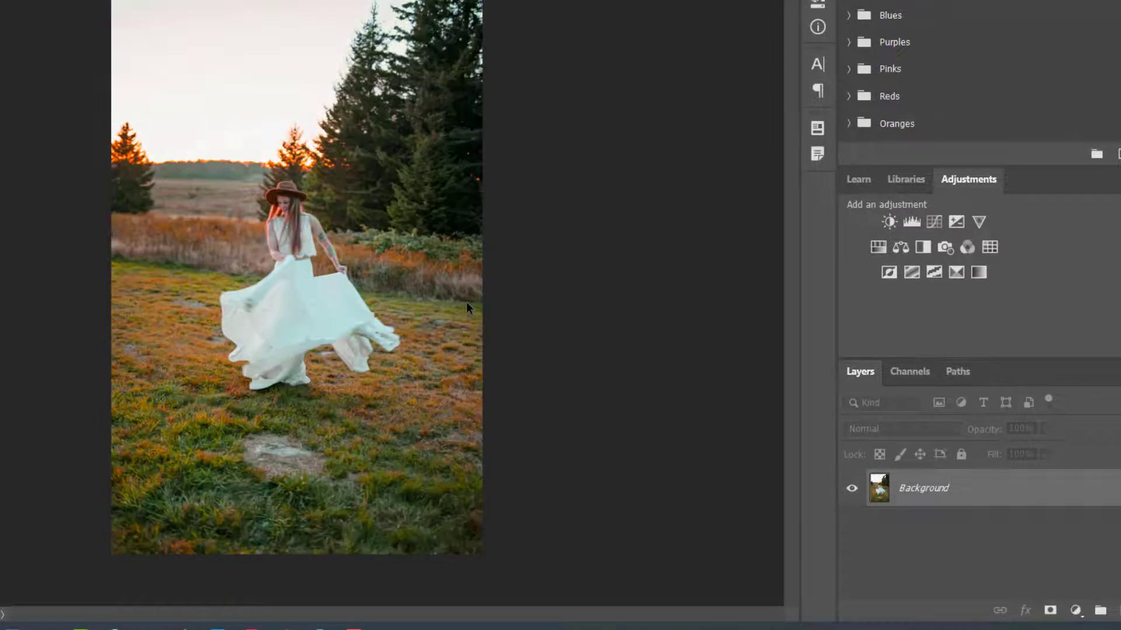
key(ctrl+z)
key(ctrl+j)
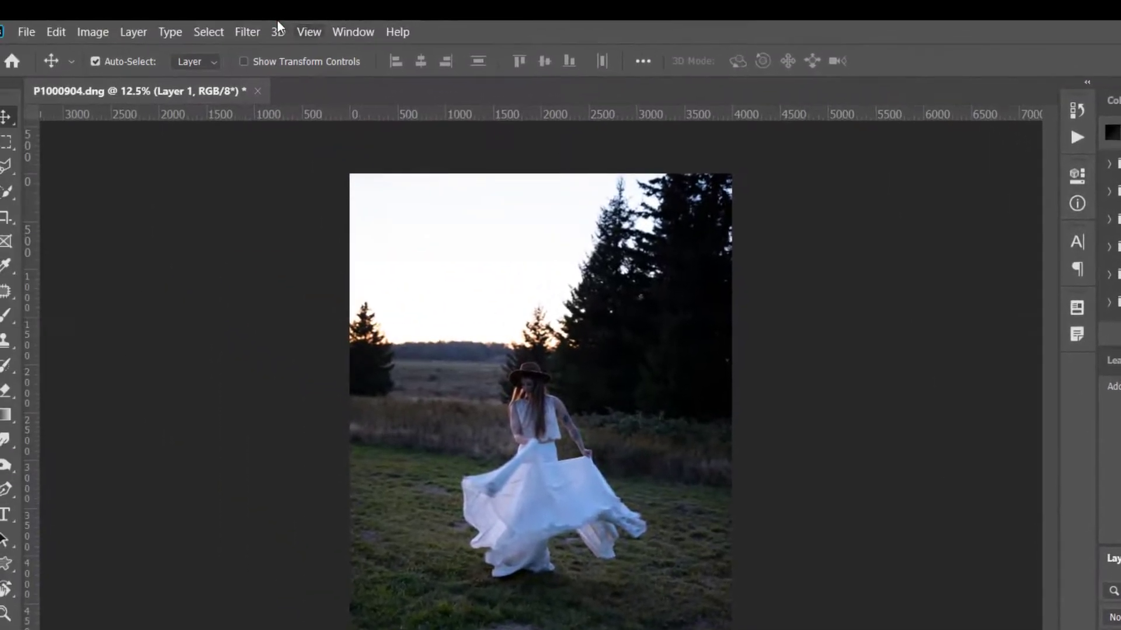
click(247, 31)
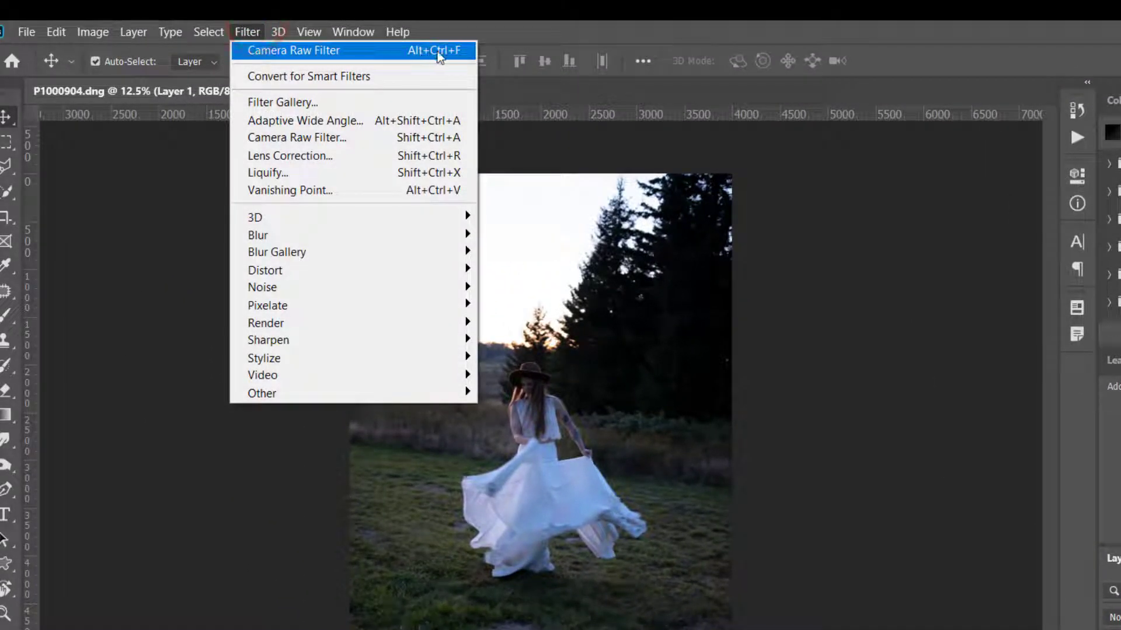
click(443, 51)
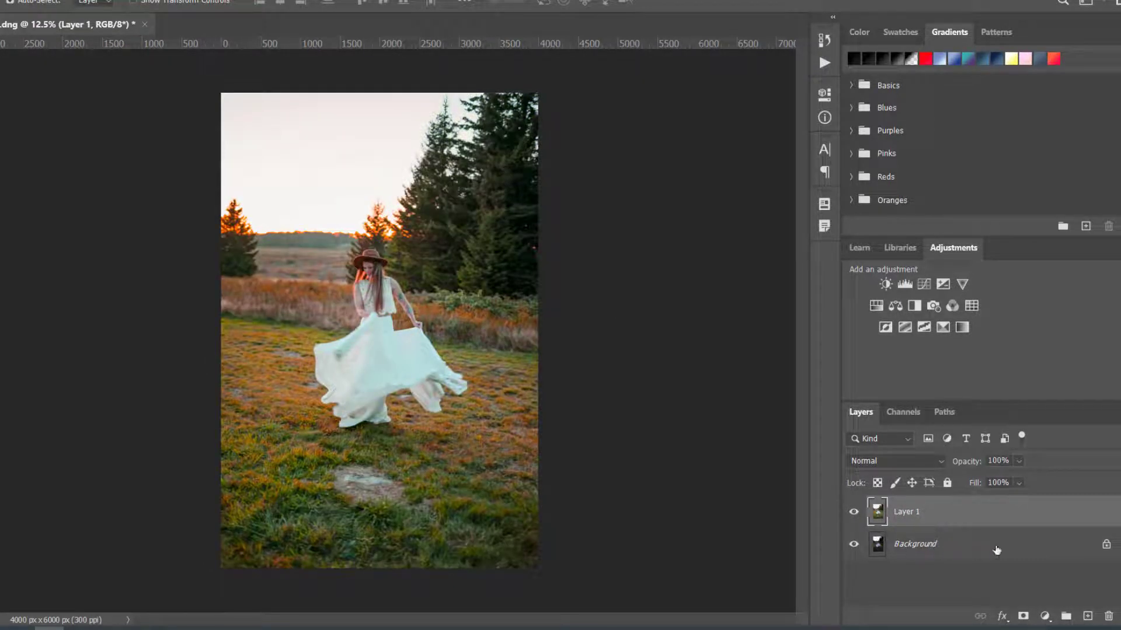
Convert Background into Layer 0, then toggle Layer 1's visibility to compare with the original.
double_click(1037, 550)
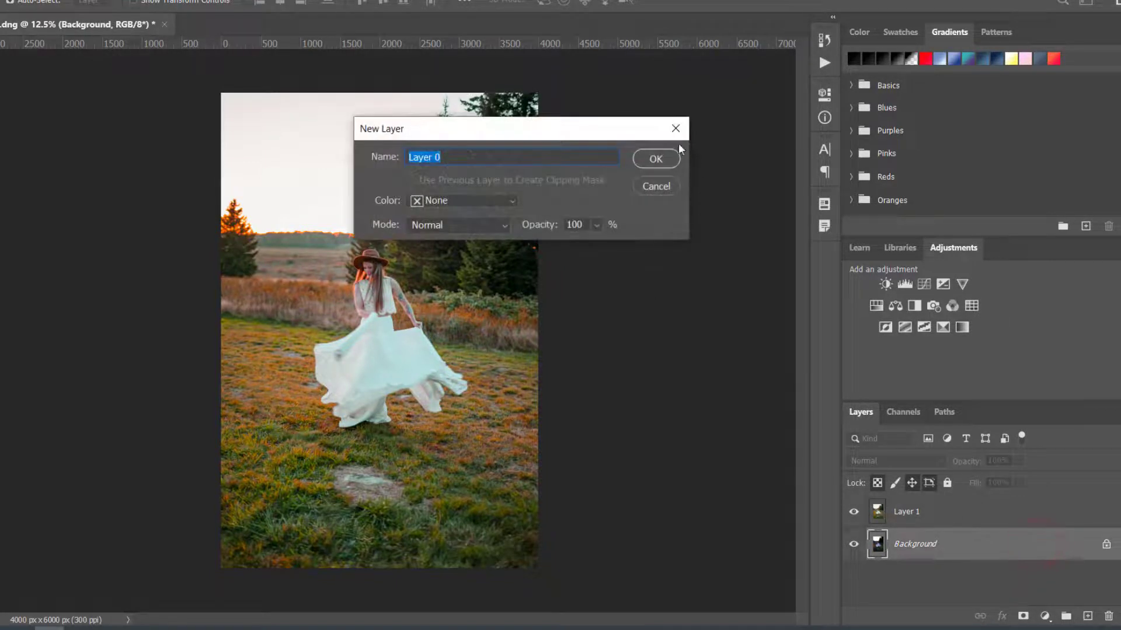
click(668, 159)
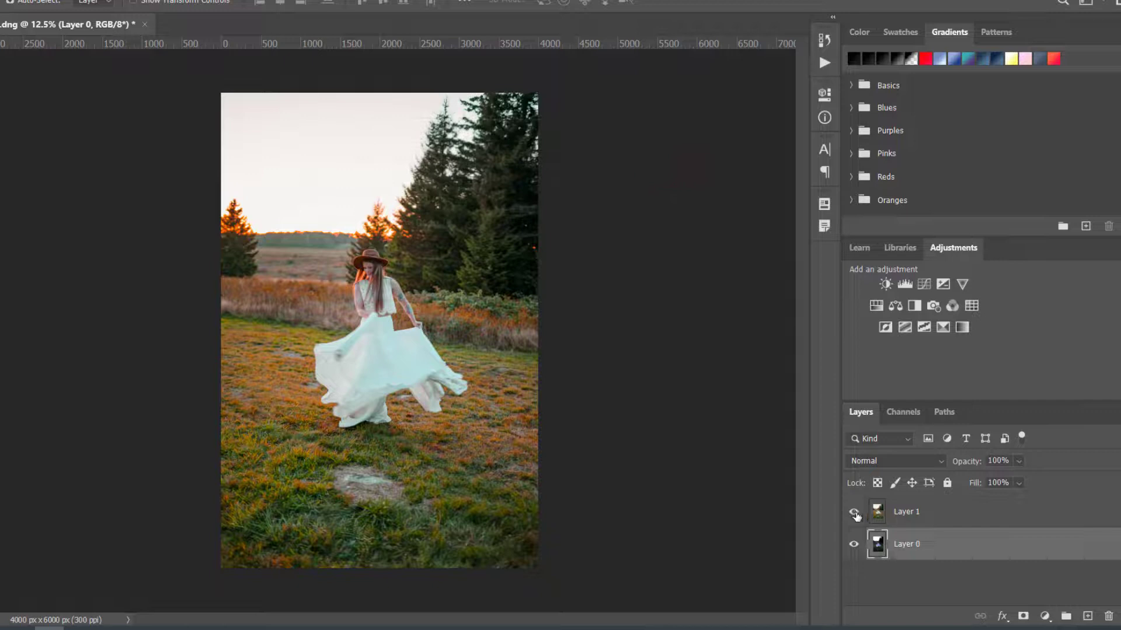
click(854, 514)
click(854, 514)
click(854, 514)
key(f)
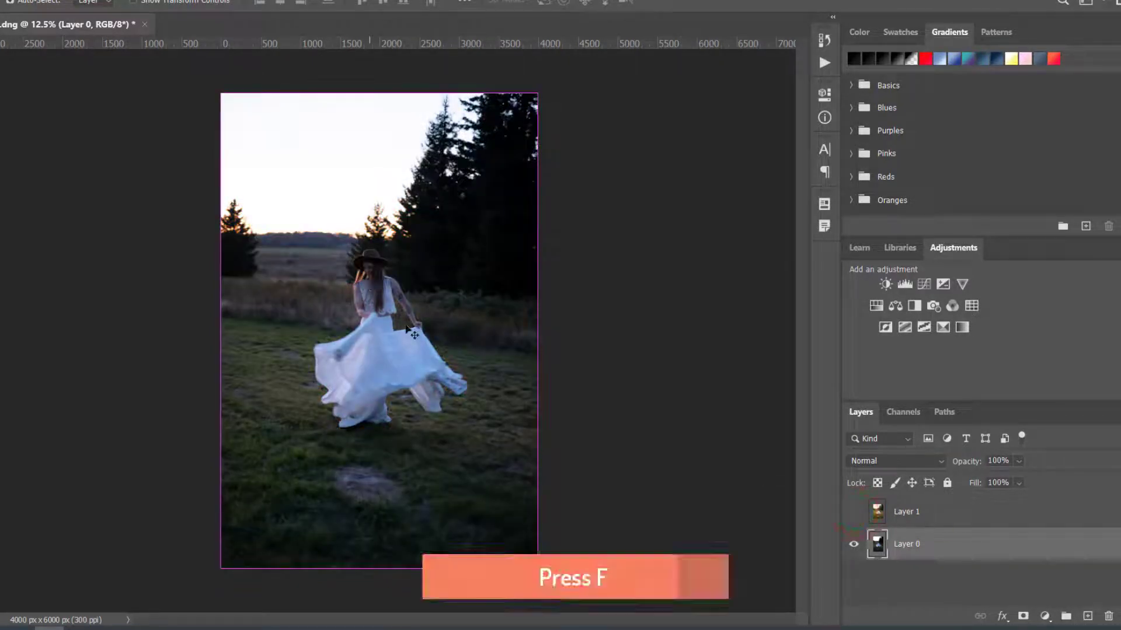
click(854, 512)
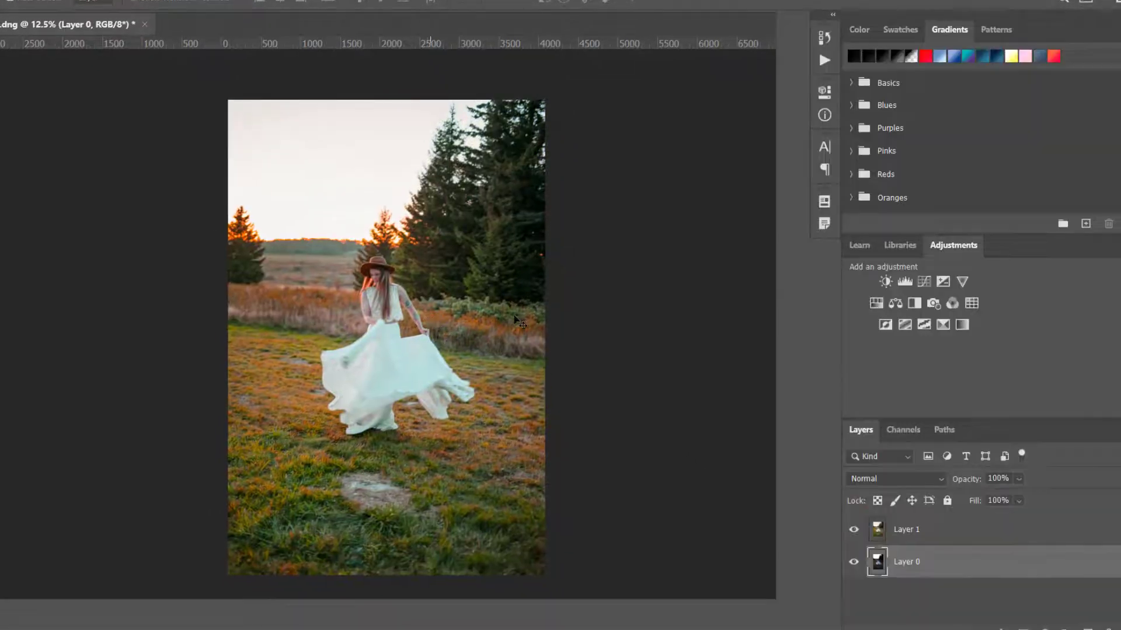
key(f)
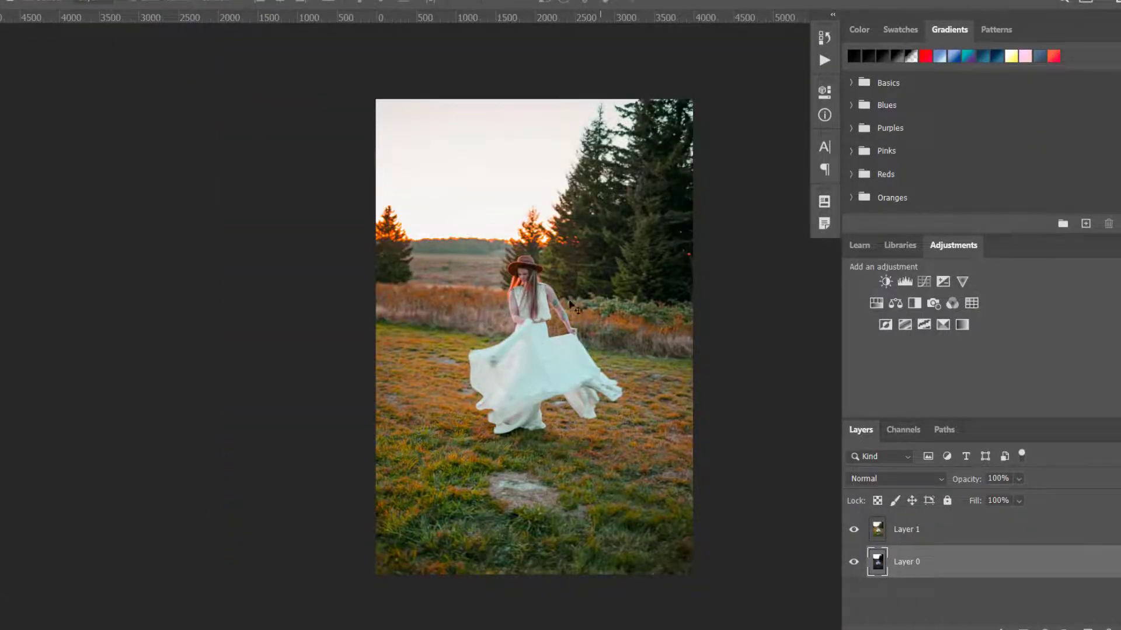
Zoom in, compare Layer 1 on and off again, then zoom out and recentre the photo.
scroll(572, 305, up, 3)
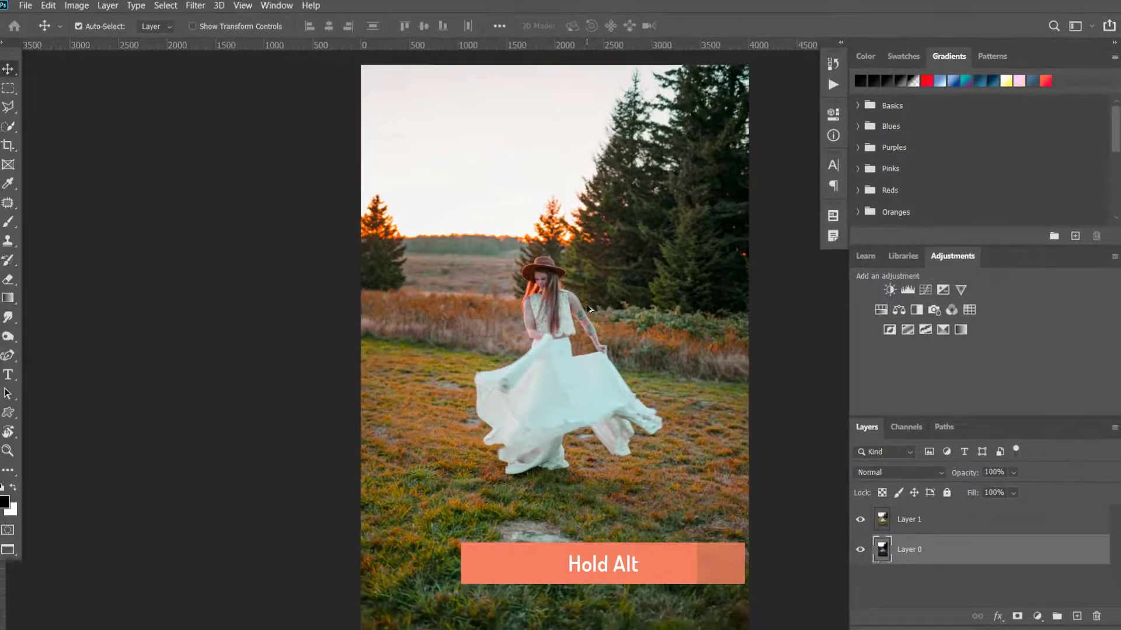
scroll(590, 309, up, 3)
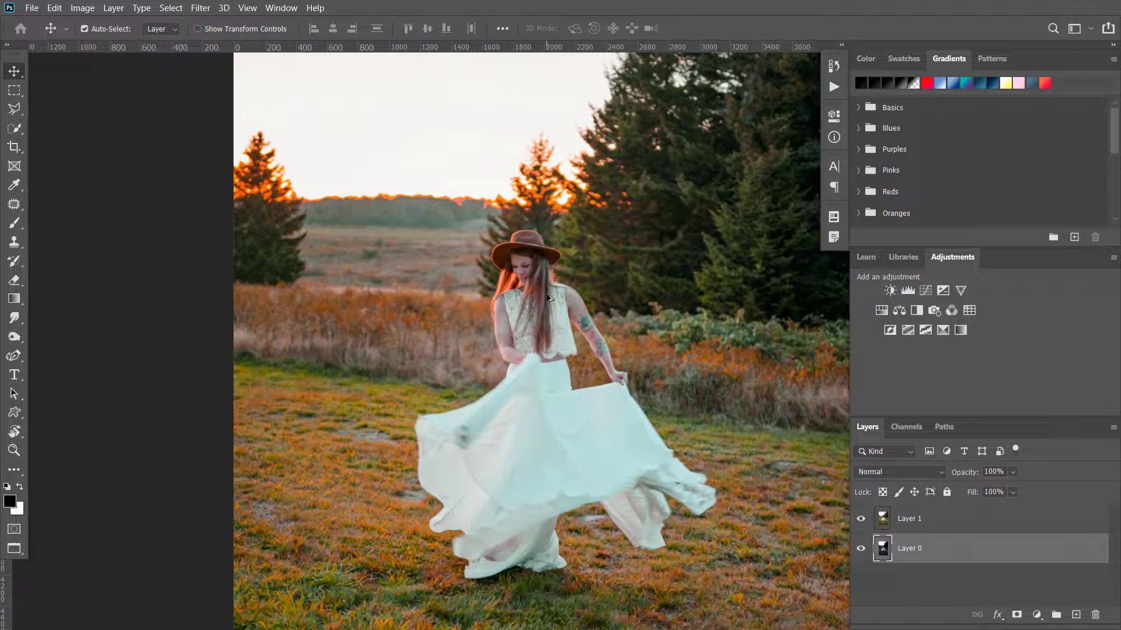
click(861, 521)
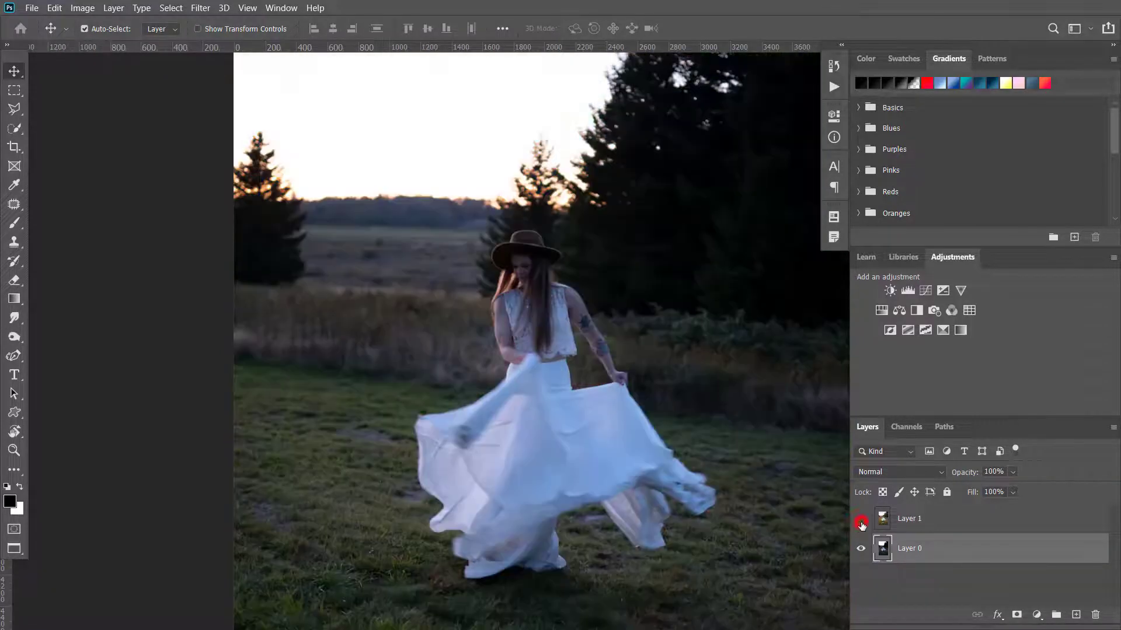
click(862, 520)
click(861, 520)
click(861, 520)
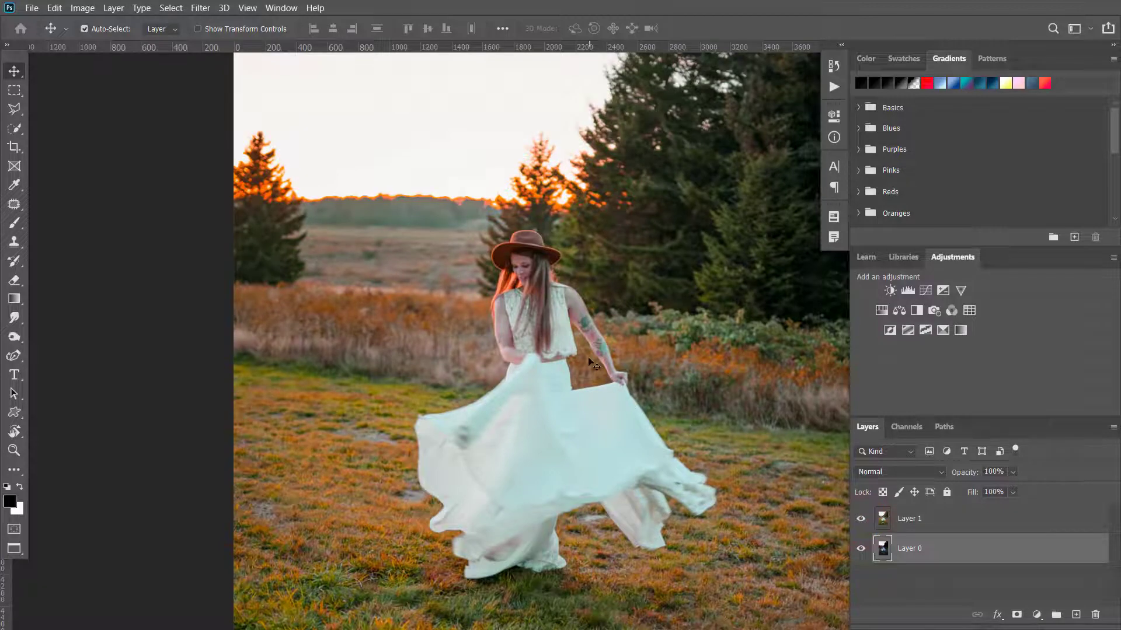
key(ctrl)
scroll(589, 359, down, 4)
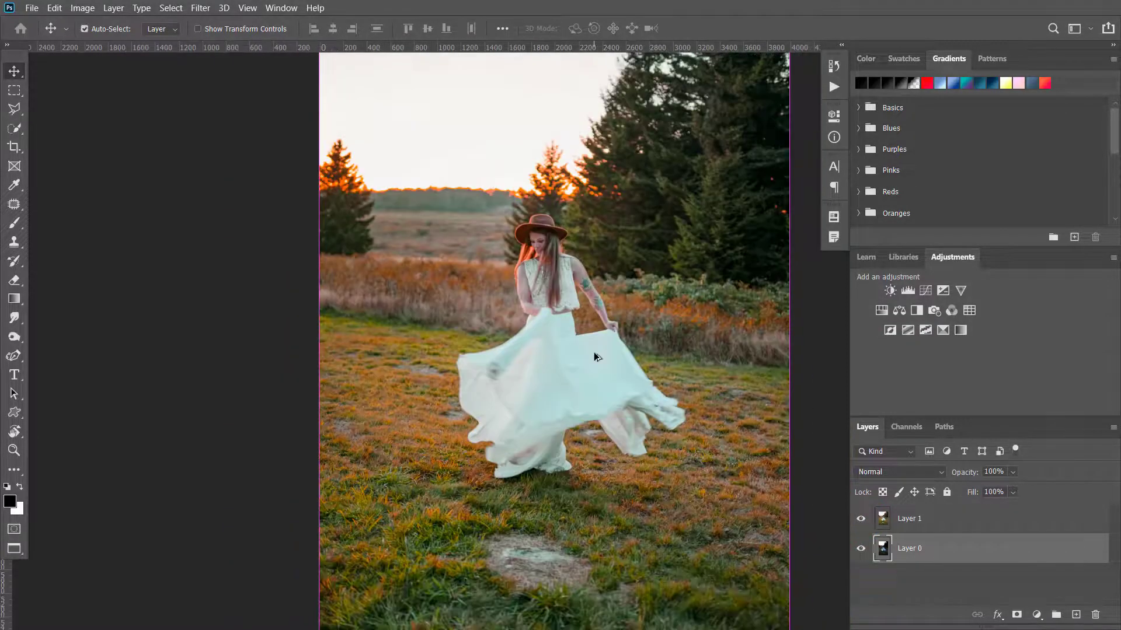
scroll(638, 341, down, 5)
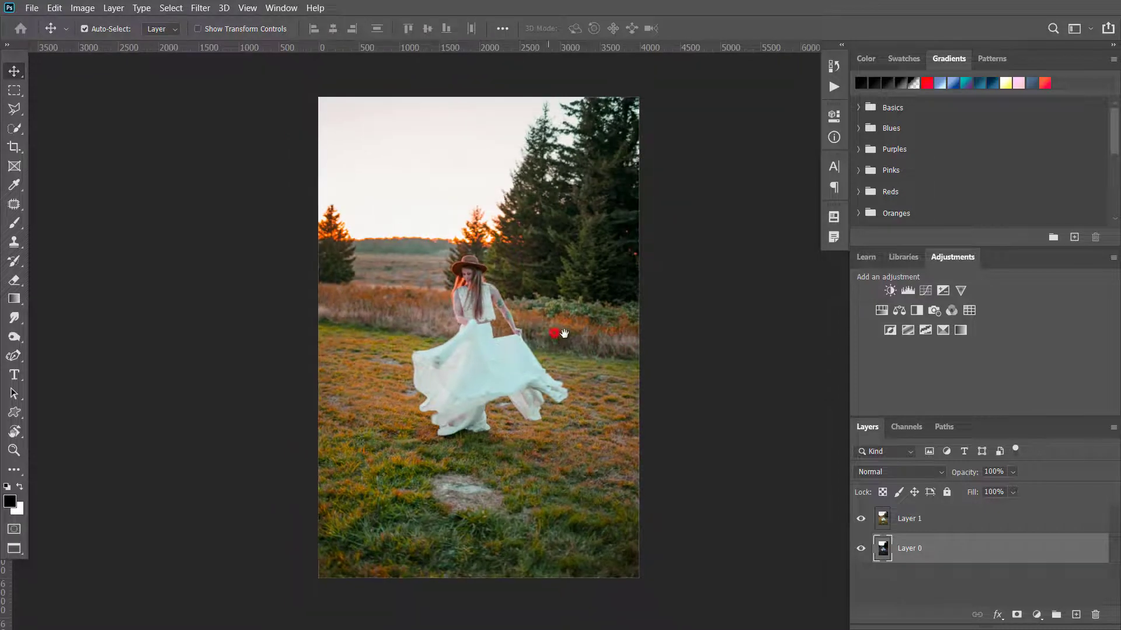
mouse_move(562, 332)
mouse_down()
mouse_move(569, 349)
mouse_move(560, 340)
mouse_up()
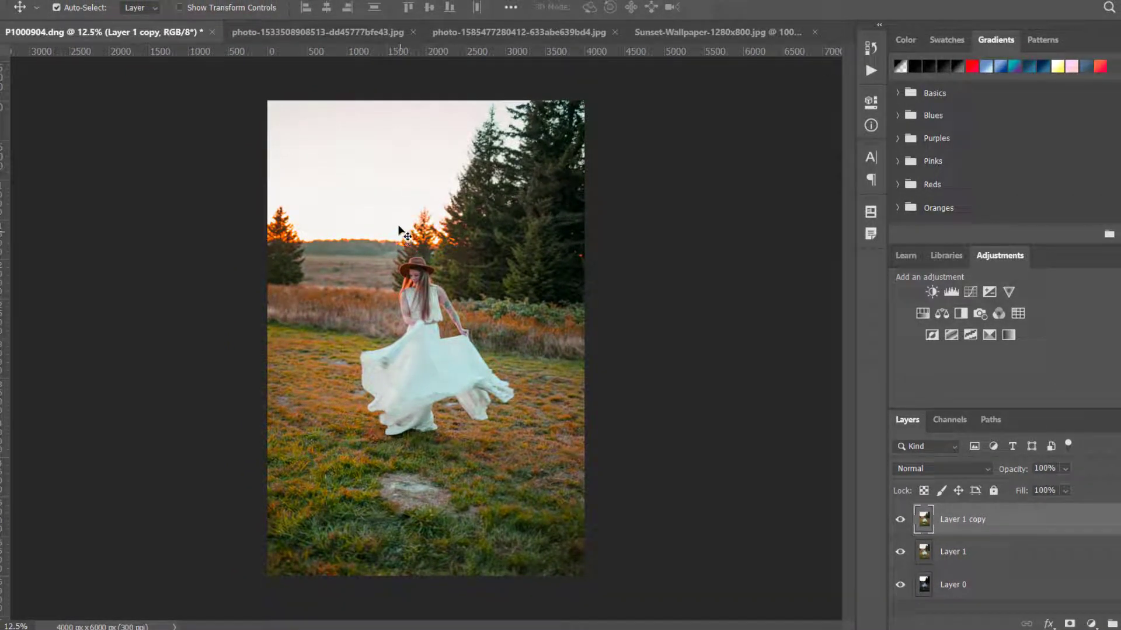
Select the pale sky around the treetops with the Magic Wand, then switch to Sunset-Wallpaper-1280x800.jpg.
key(i)
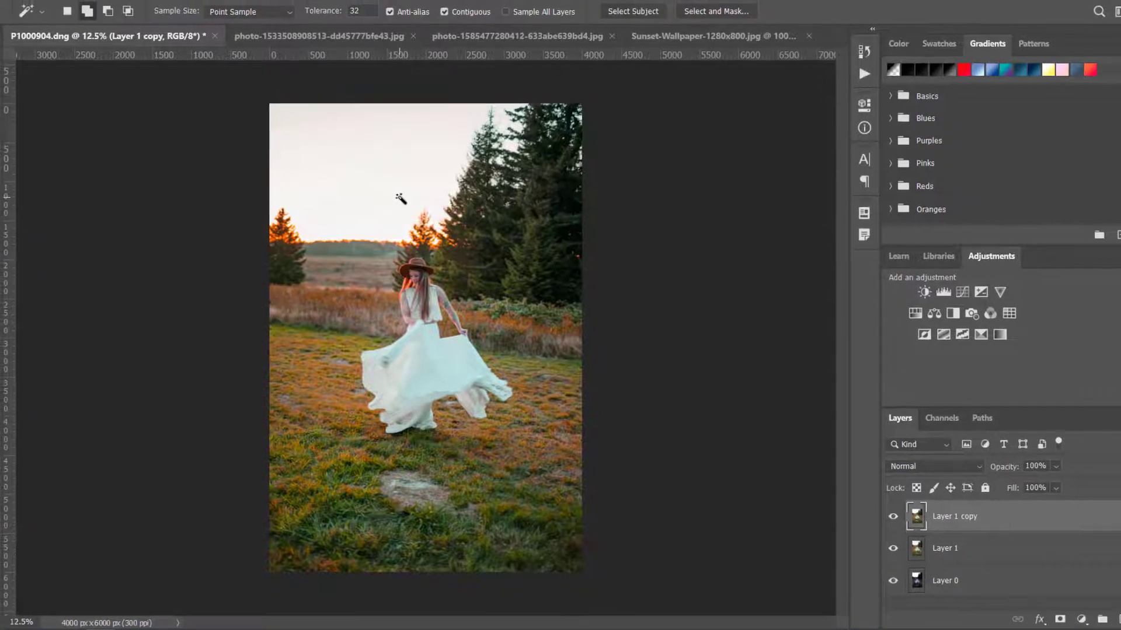
right_click(10, 129)
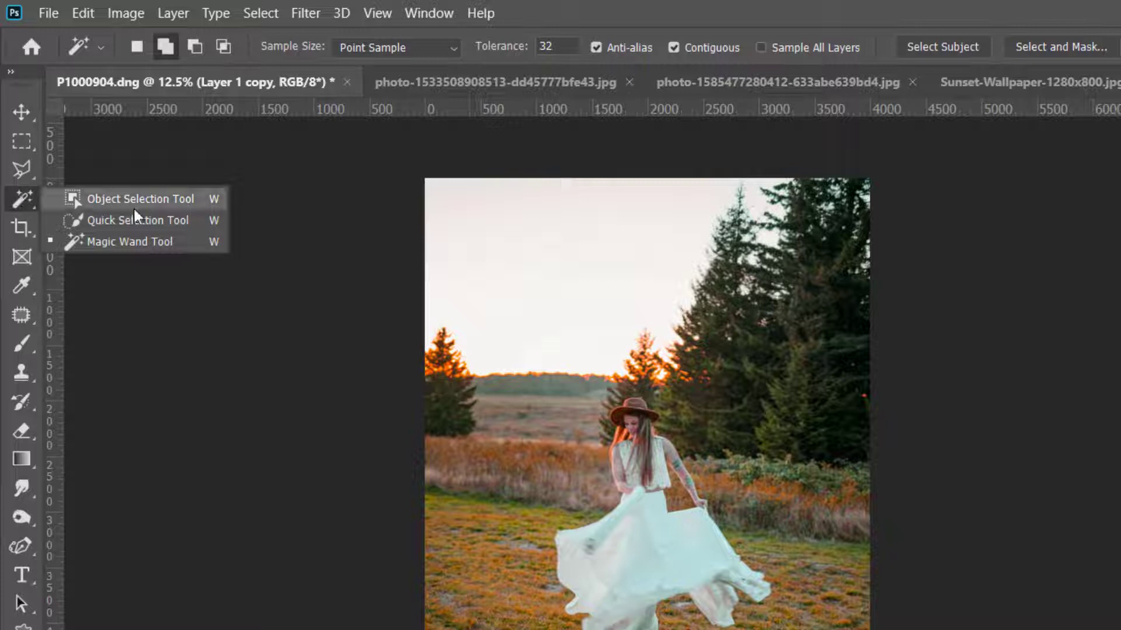
click(163, 240)
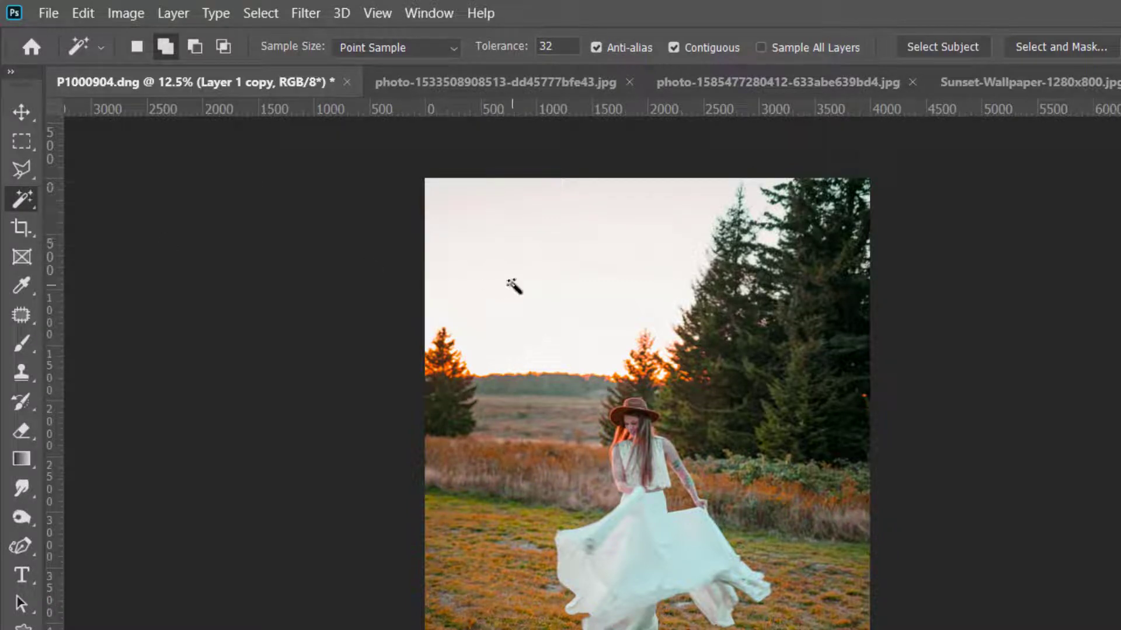
click(609, 271)
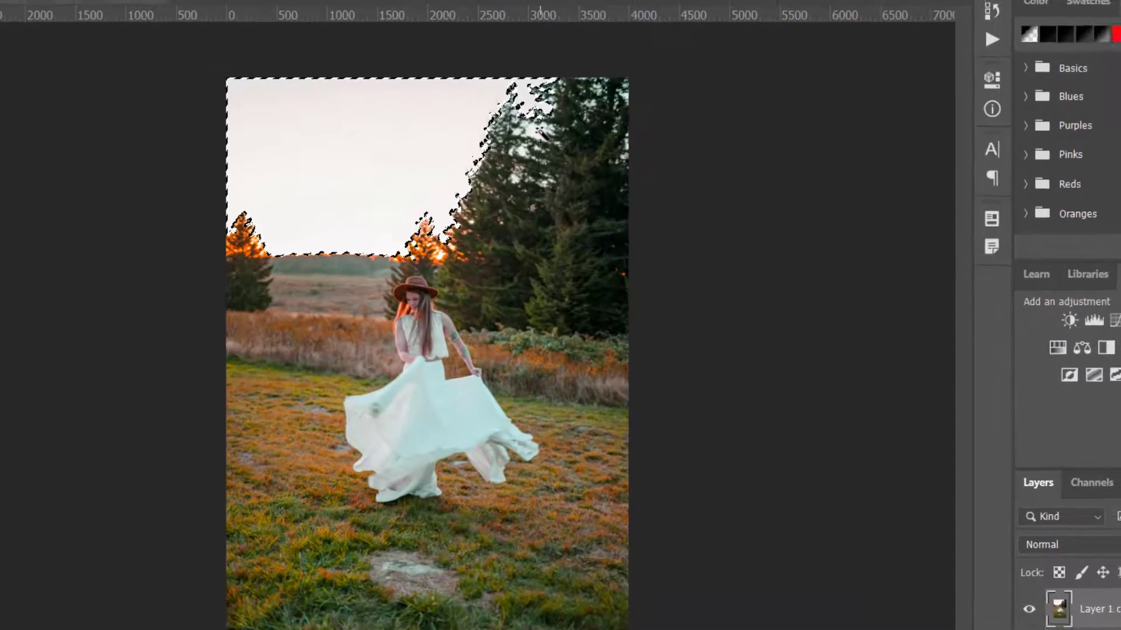
click(536, 129)
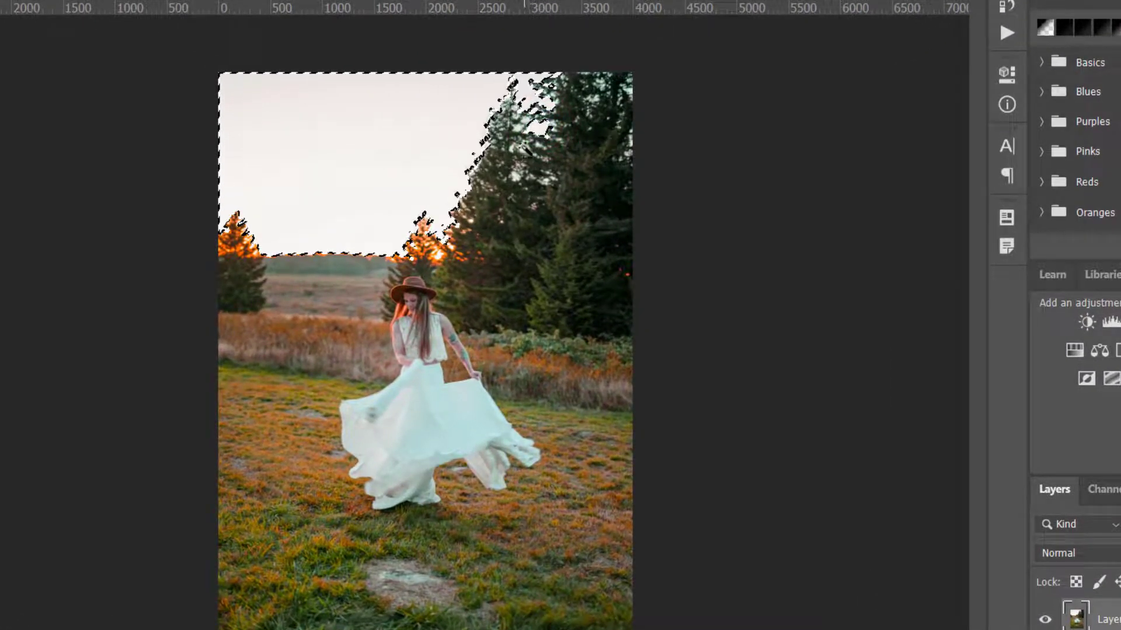
click(523, 146)
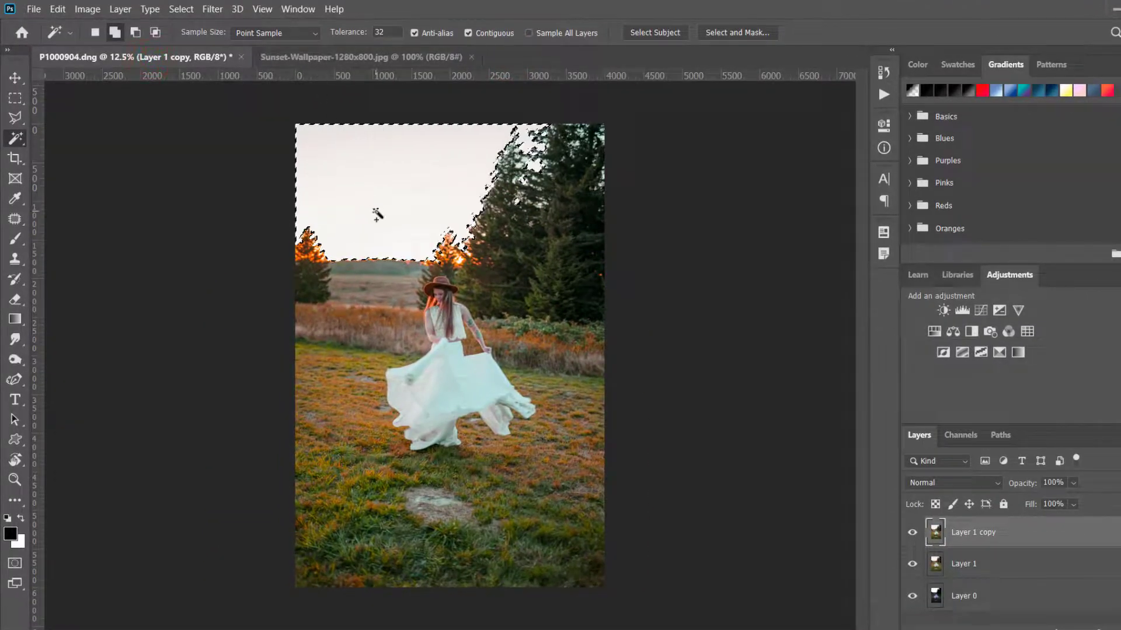
click(354, 57)
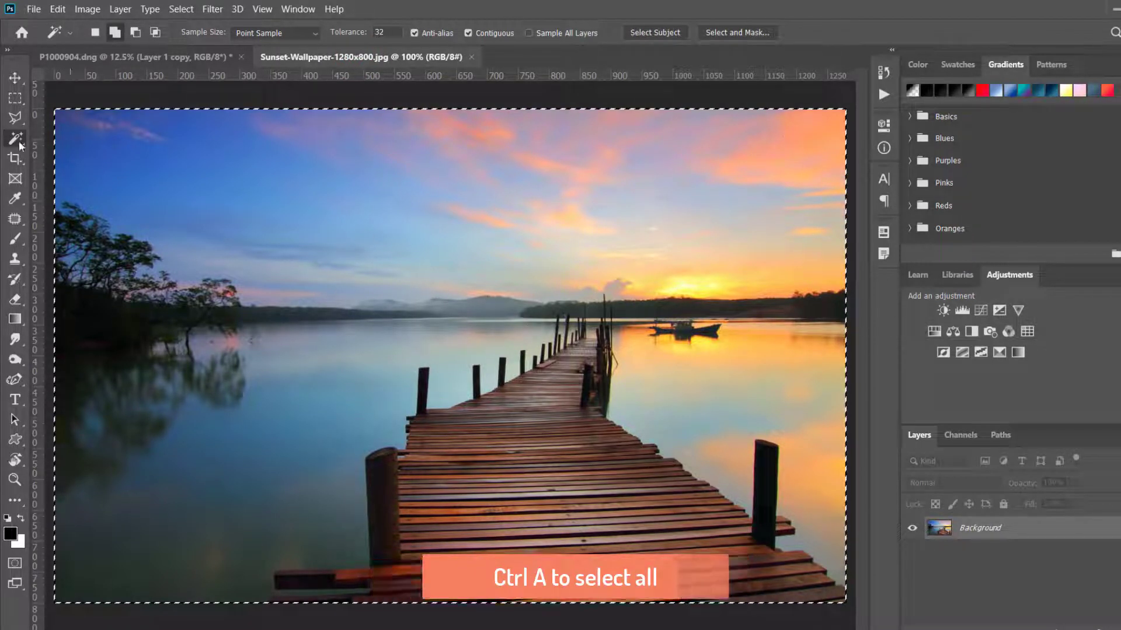
Copy the whole sunset image and paste it into the field photo's sky selection as Layer 2.
key(ctrl+d)
key(ctrl+a)
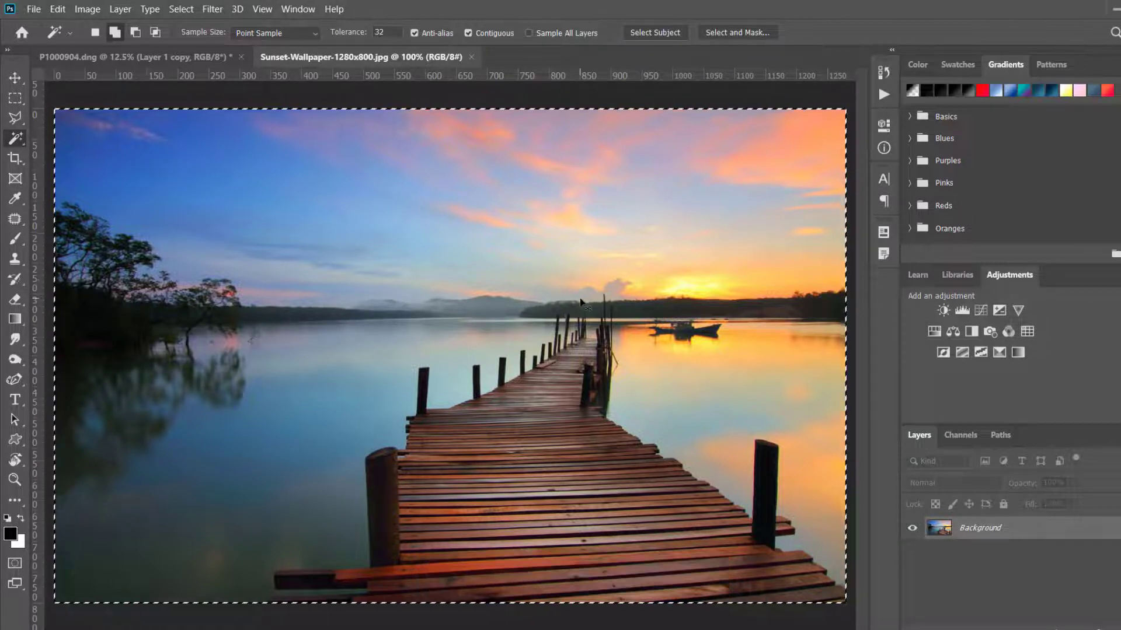
click(179, 56)
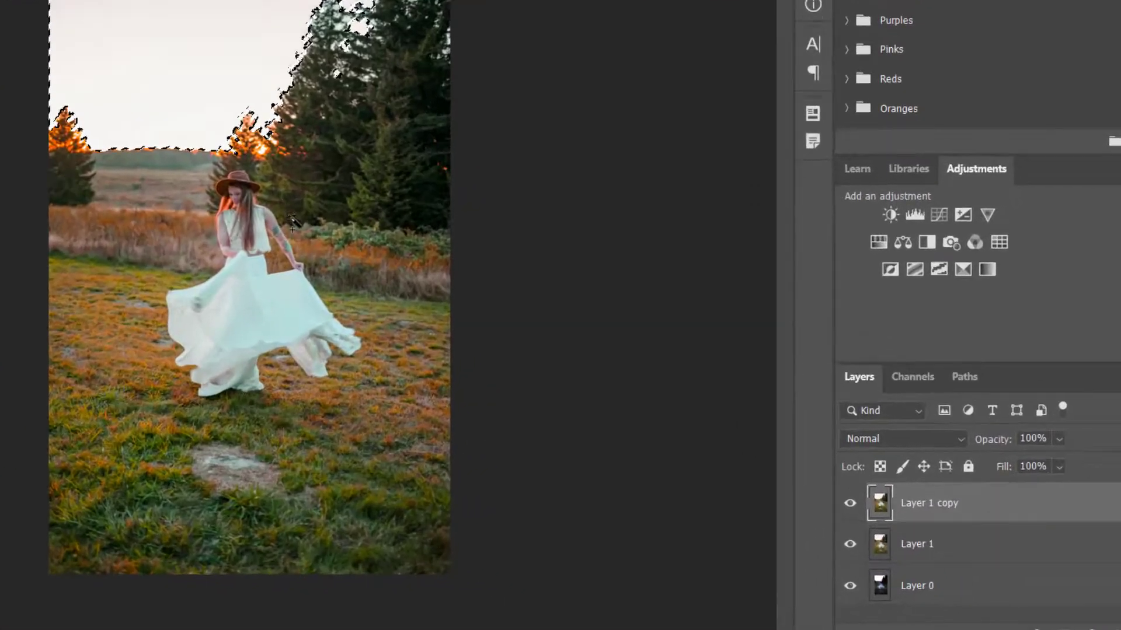
key(ctrl+shift+alt+v)
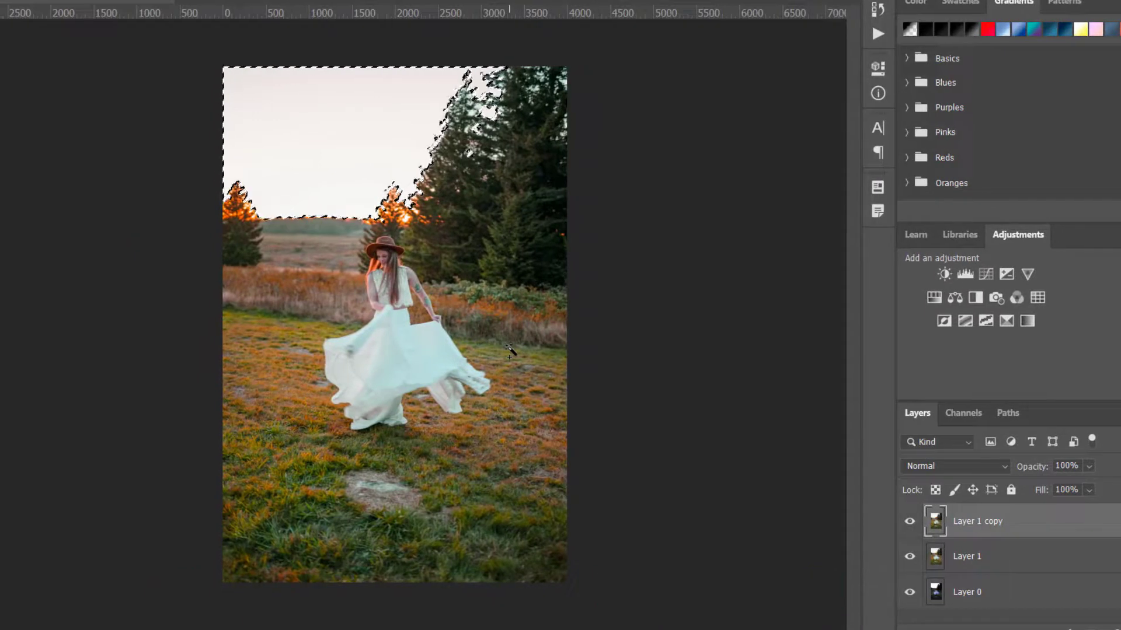
key(ctrl+shift+alt+v)
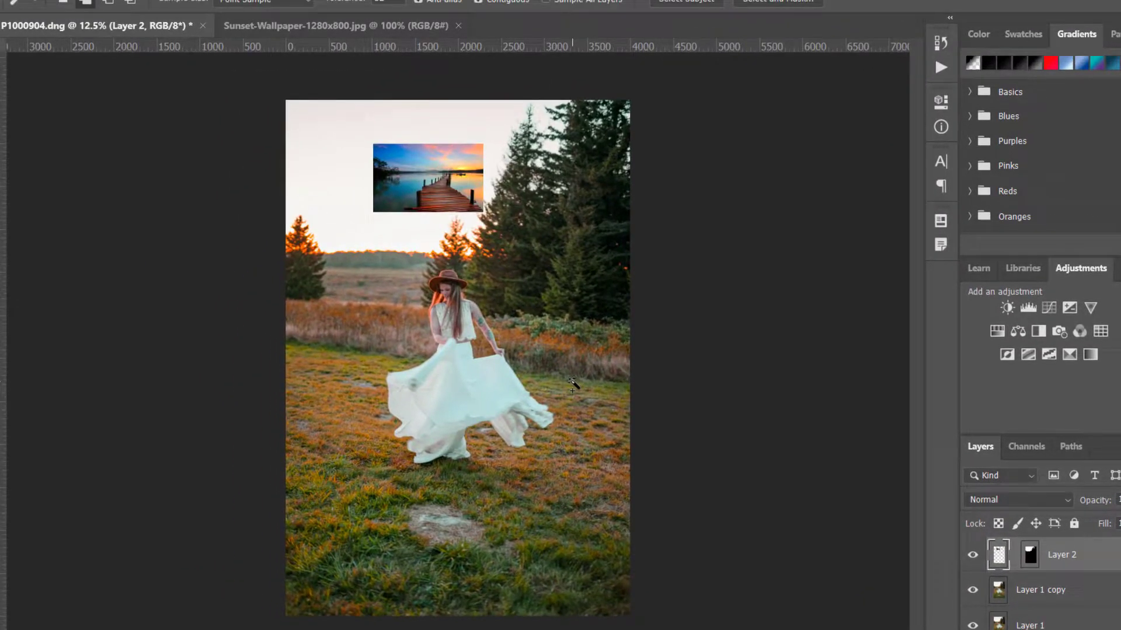
Free Transform the sunset layer, enlarging it and moving it over the sky.
key(v)
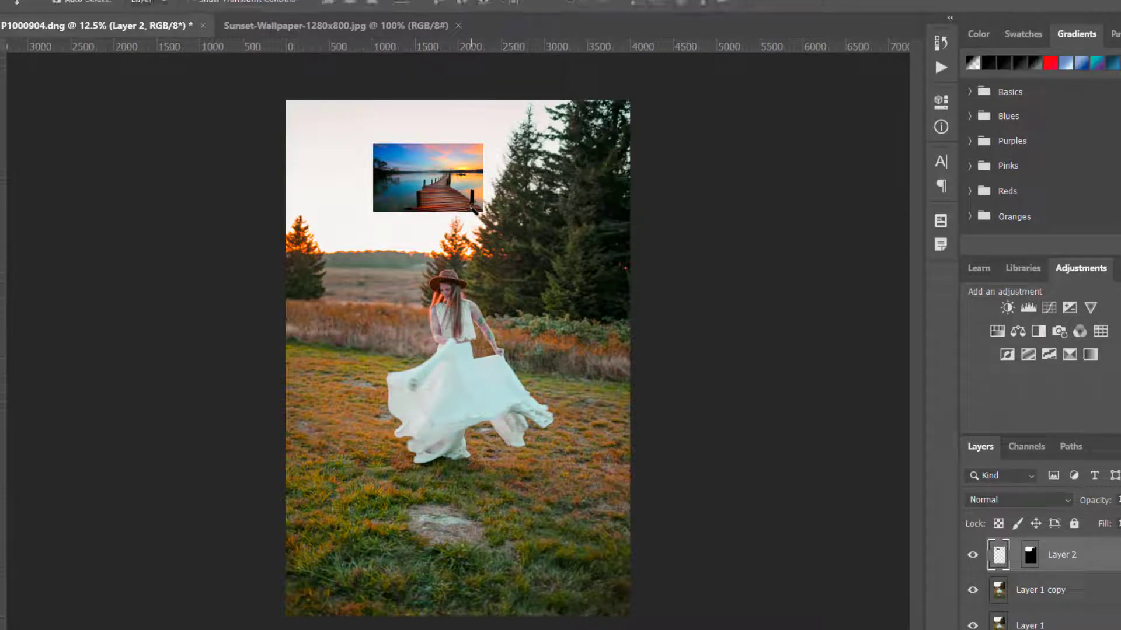
key(ctrl)
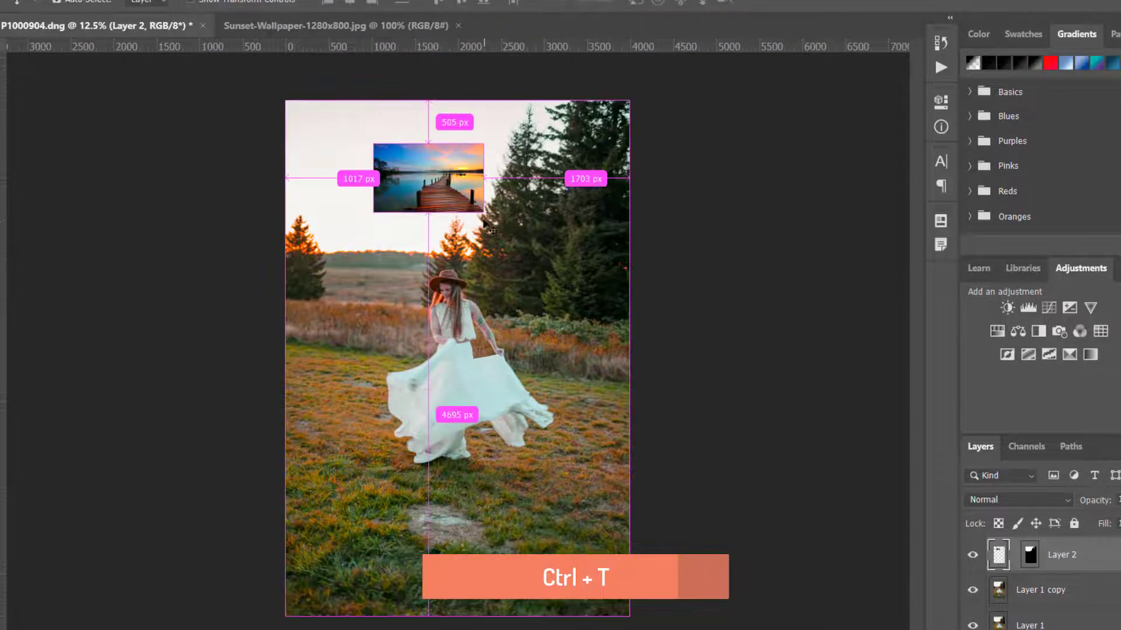
key(ctrl+t)
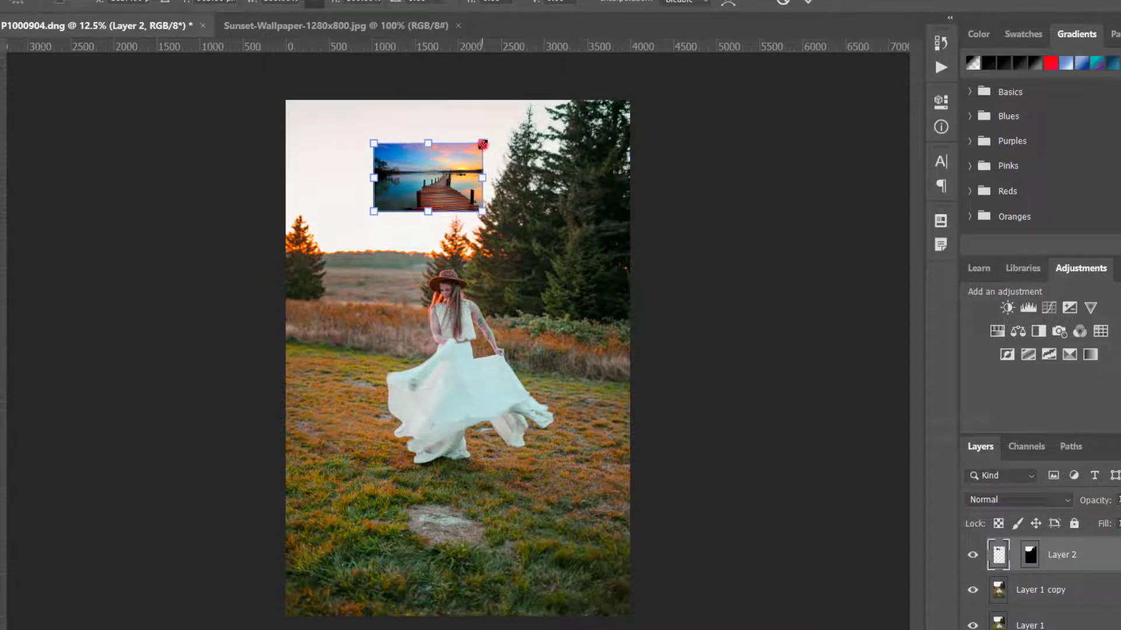
drag(483, 143, 575, 83)
drag(539, 165, 485, 207)
drag(506, 135, 635, 56)
drag(470, 182, 429, 214)
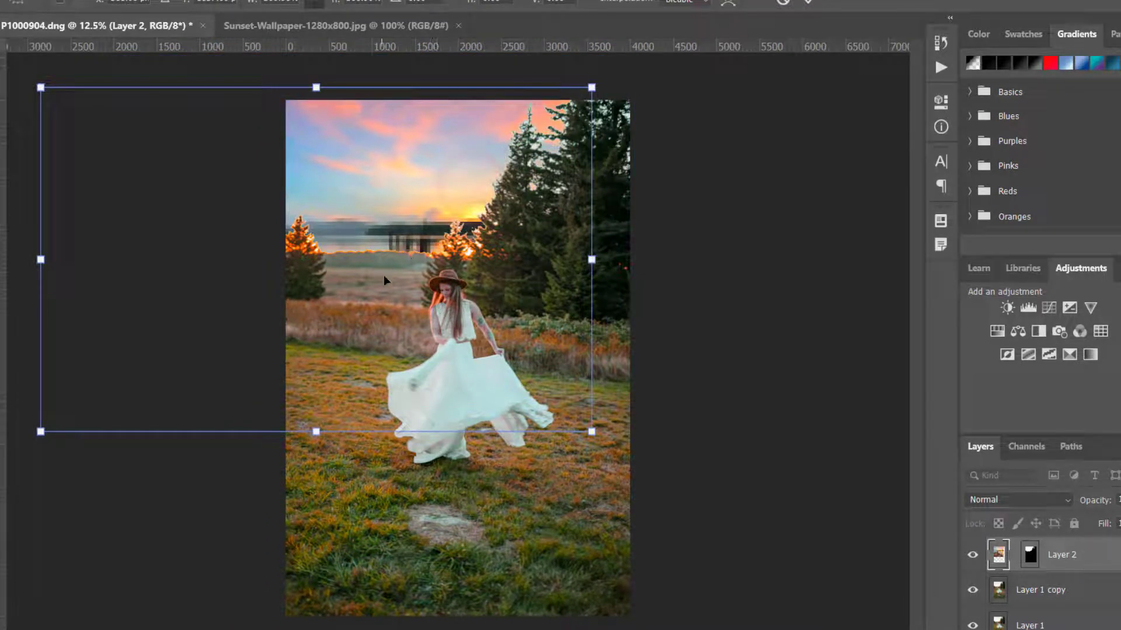
drag(390, 233, 389, 232)
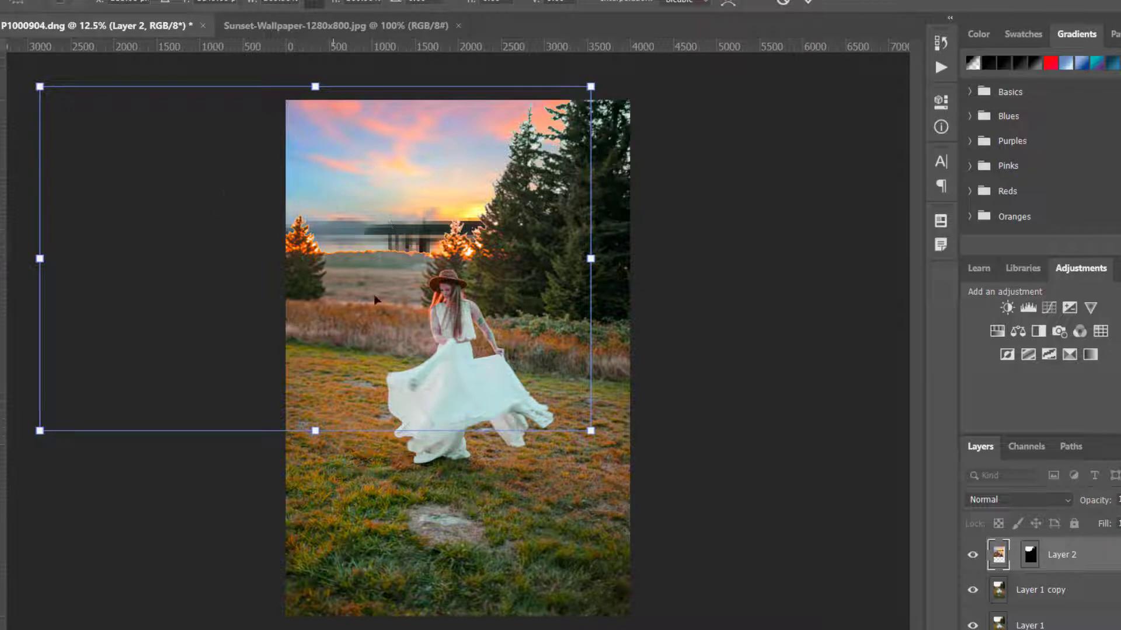
Flip the sunset horizontally, enlarge and shift it to cover the sky, and commit.
right_click(434, 217)
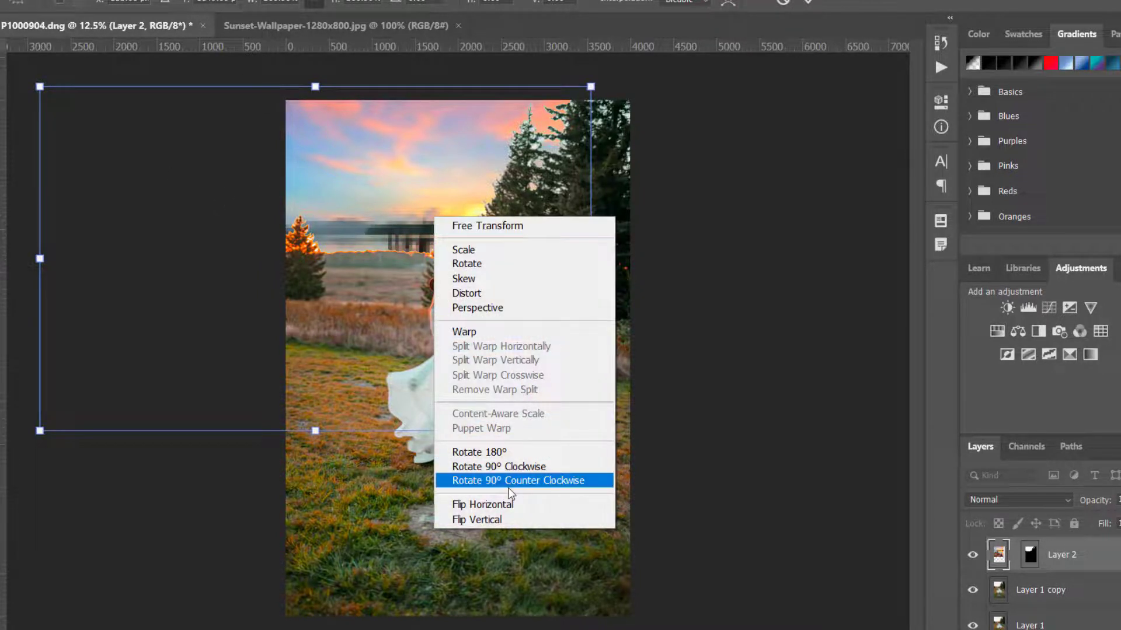
click(508, 506)
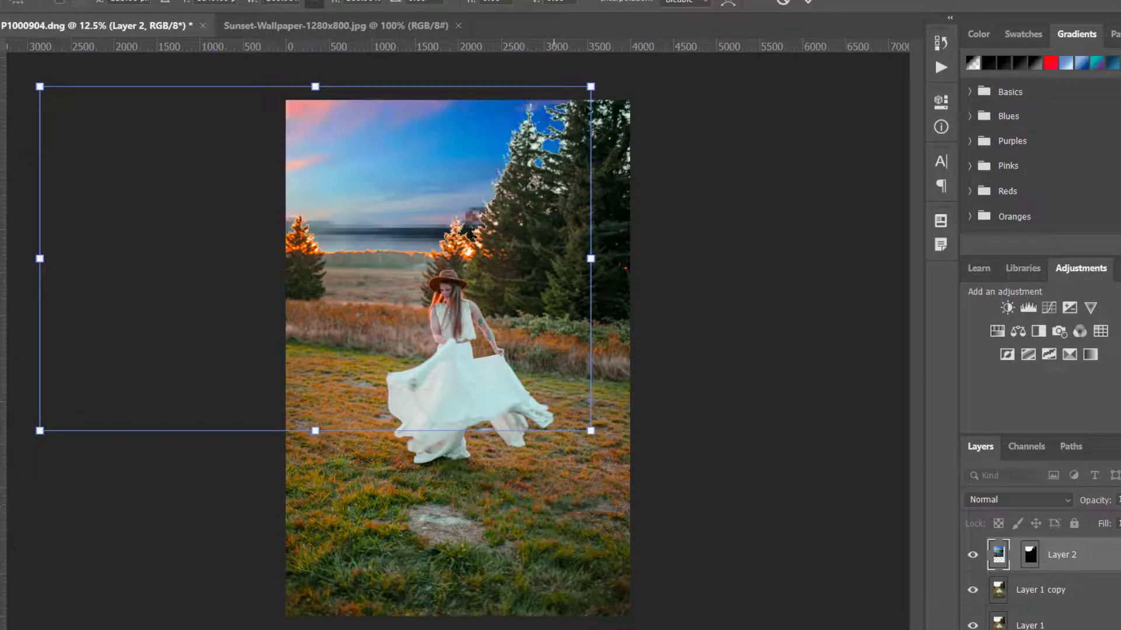
drag(590, 86, 736, 3)
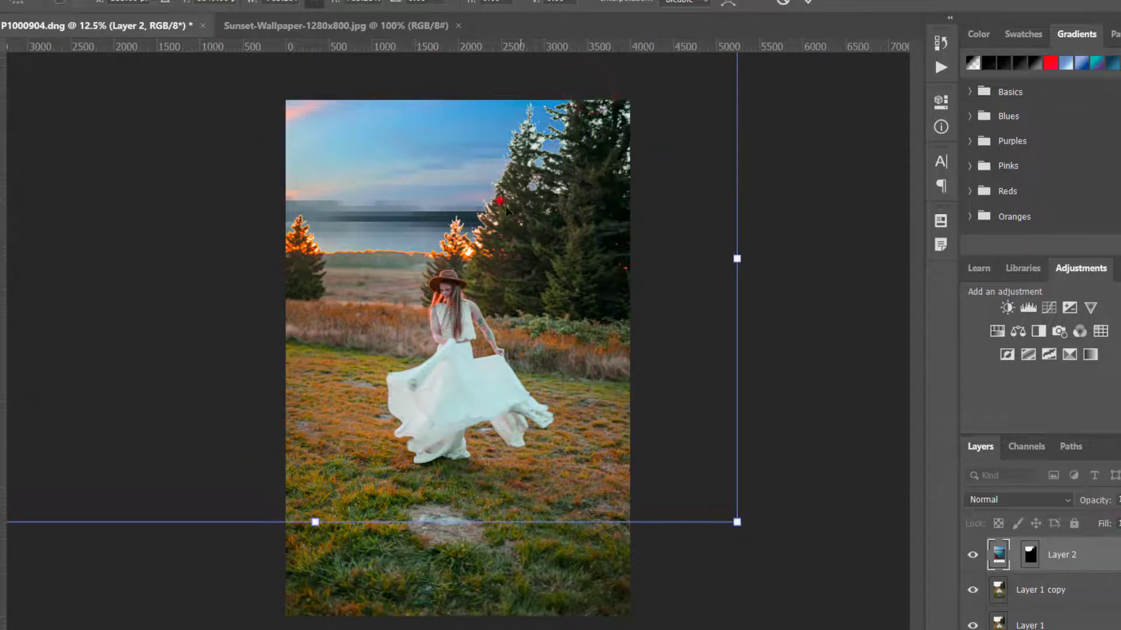
drag(500, 199, 675, 263)
mouse_move(424, 263)
mouse_down()
mouse_move(496, 234)
mouse_move(508, 272)
mouse_move(496, 280)
mouse_move(495, 266)
mouse_up()
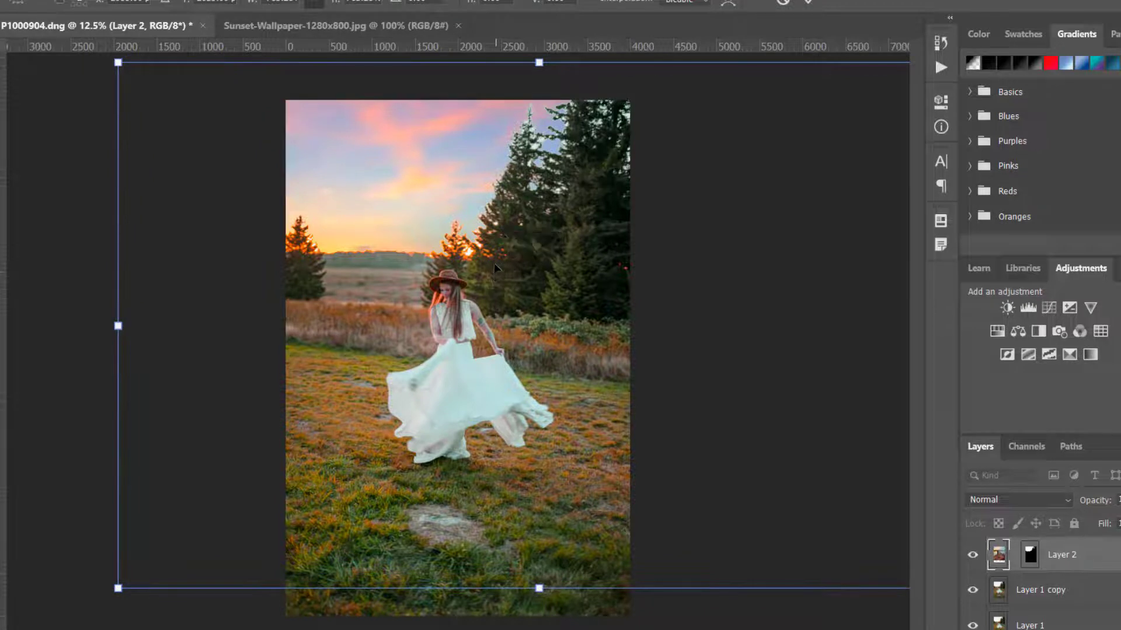
click(500, 216)
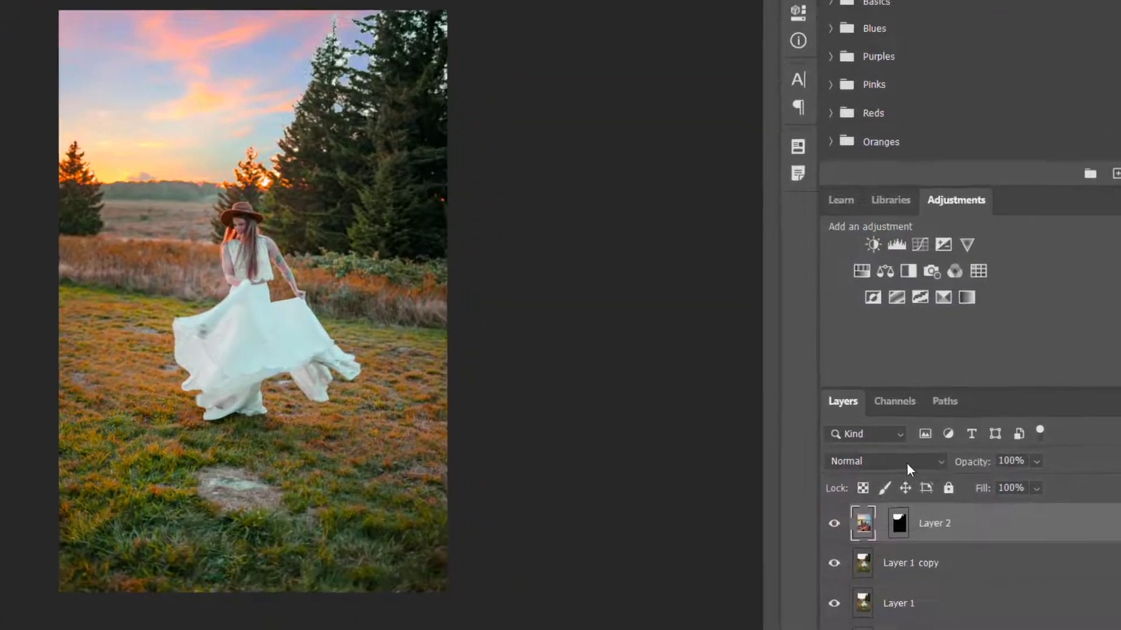
Set Layer 2 to Multiply blend mode with 77% opacity and 74% fill.
click(900, 469)
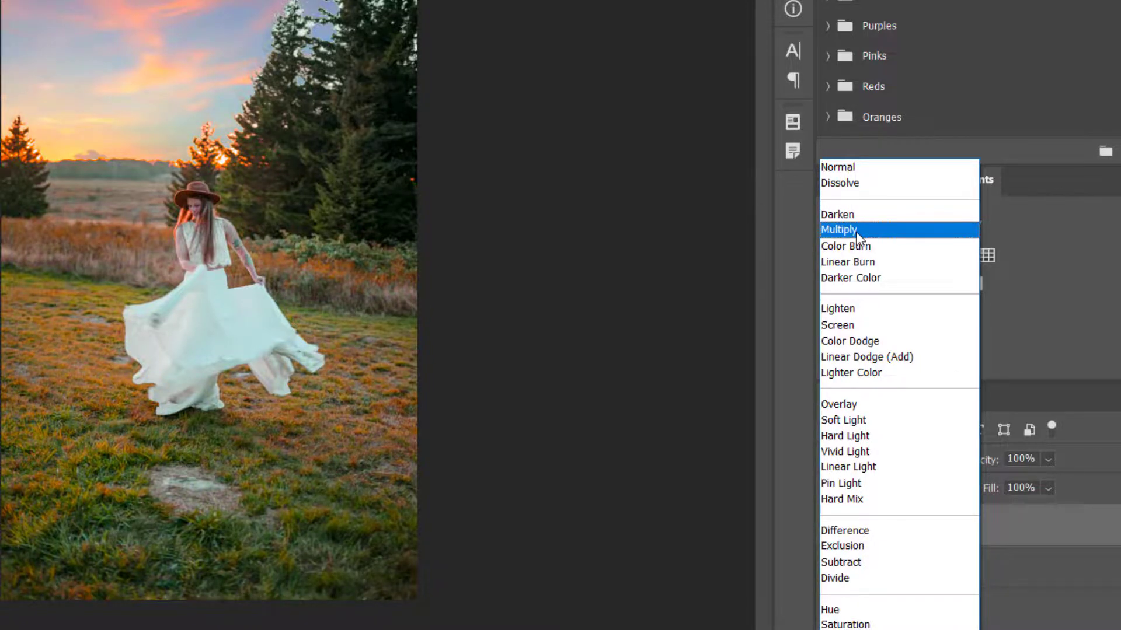
click(856, 234)
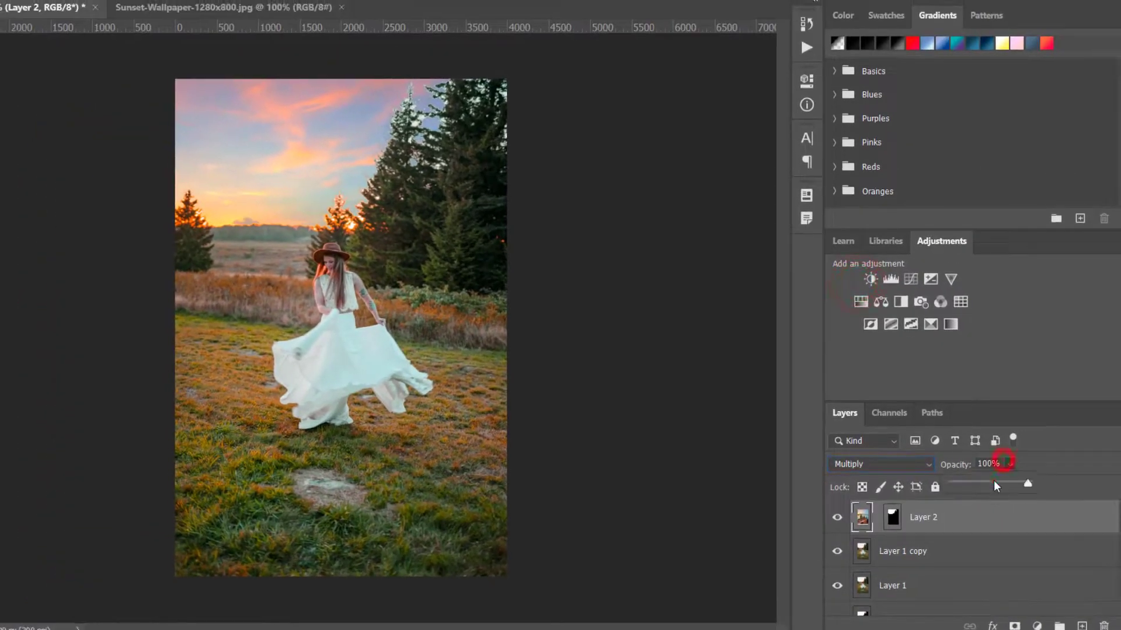
click(993, 482)
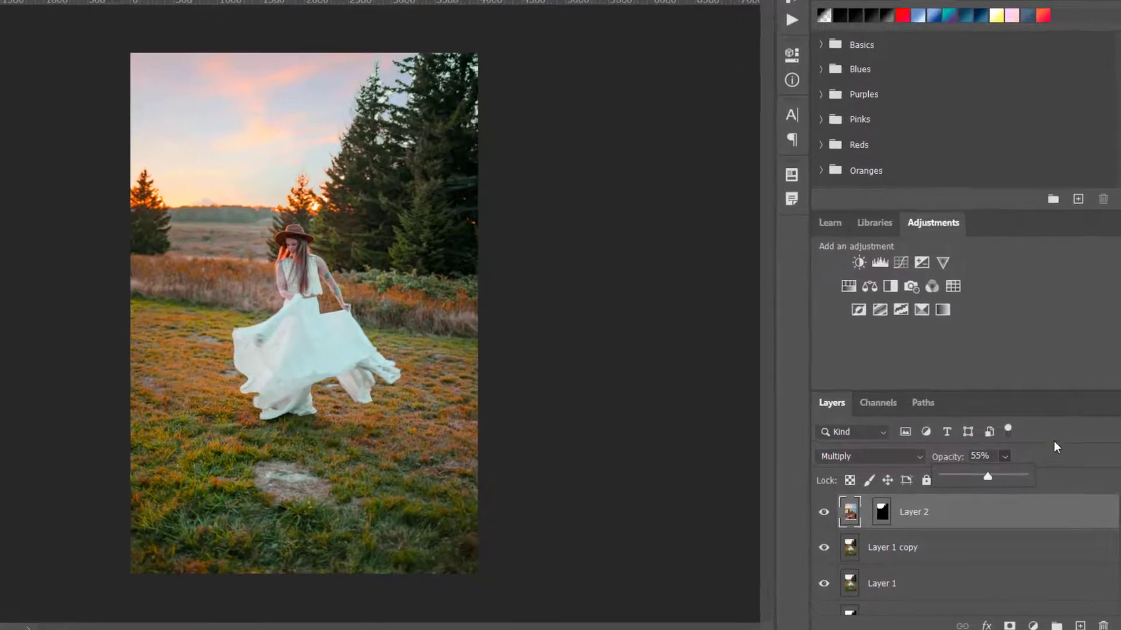
click(1004, 480)
click(985, 500)
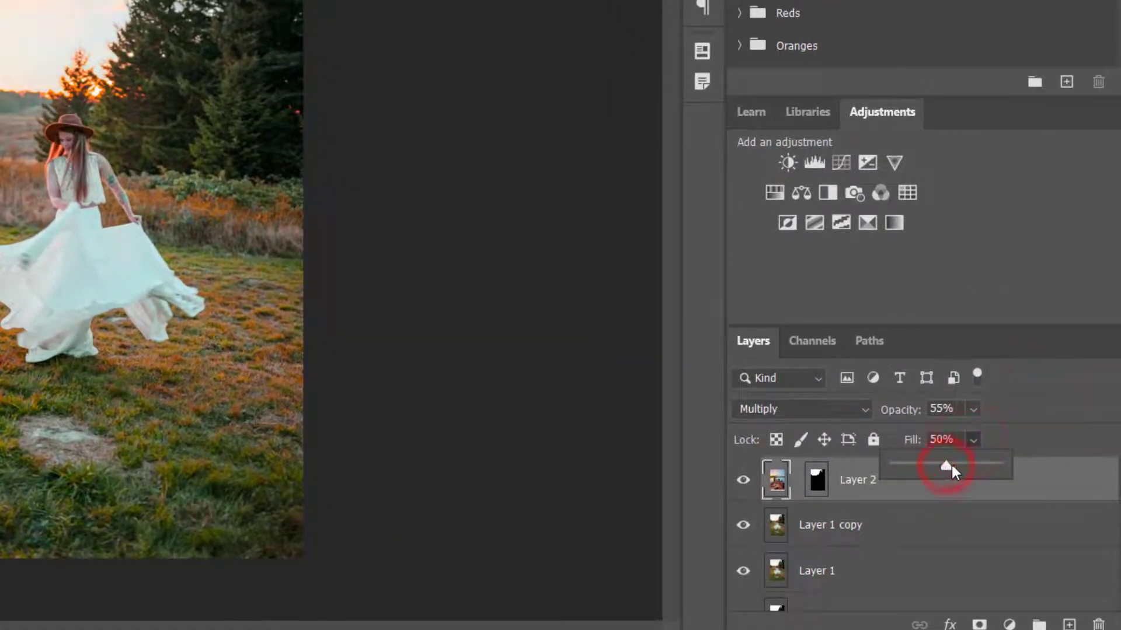
drag(951, 470, 1010, 435)
click(973, 409)
click(1043, 392)
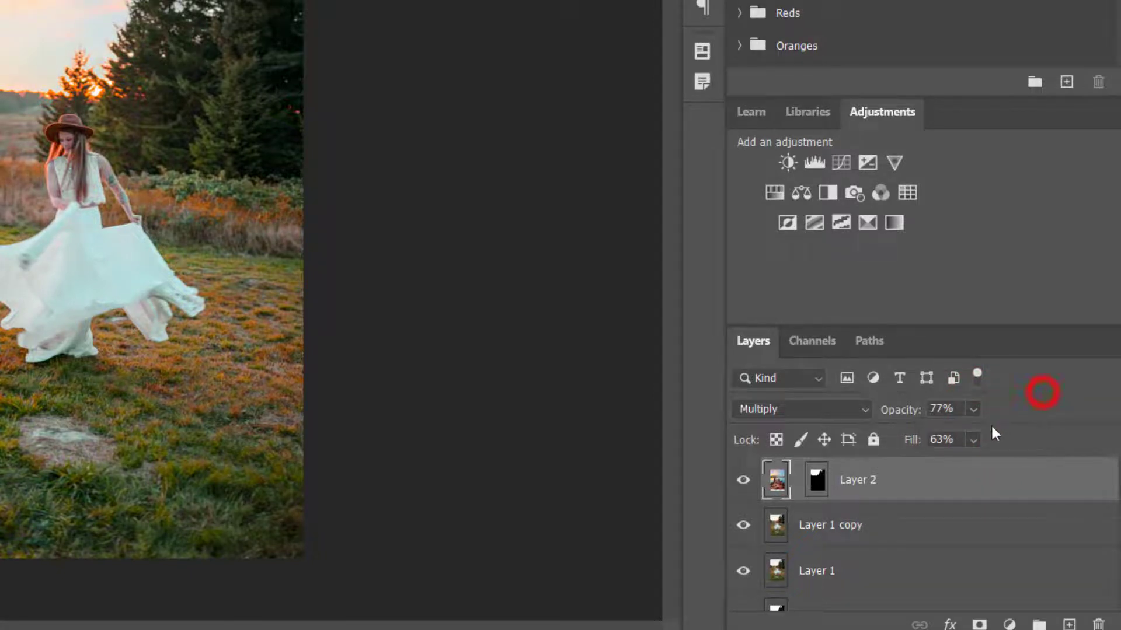
drag(976, 442, 989, 464)
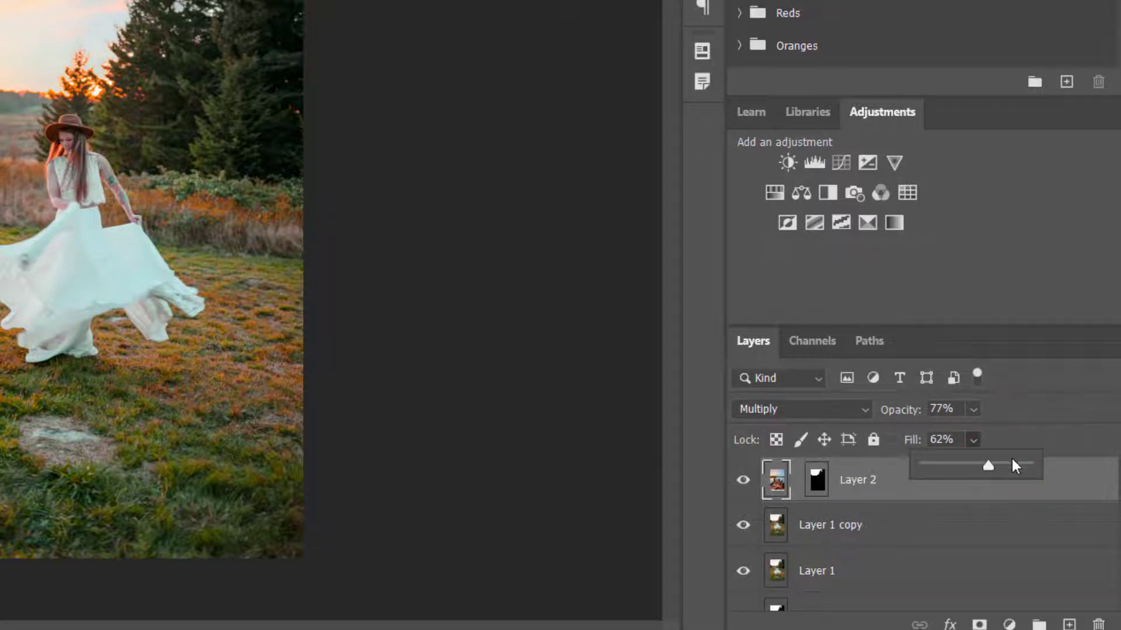
click(1001, 466)
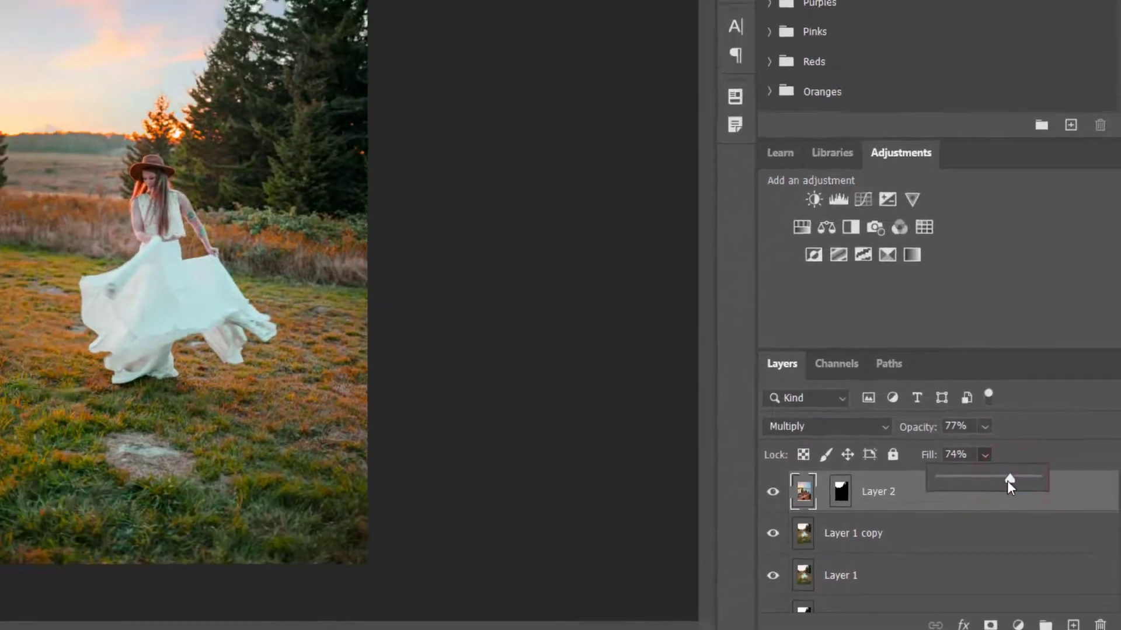
click(1038, 428)
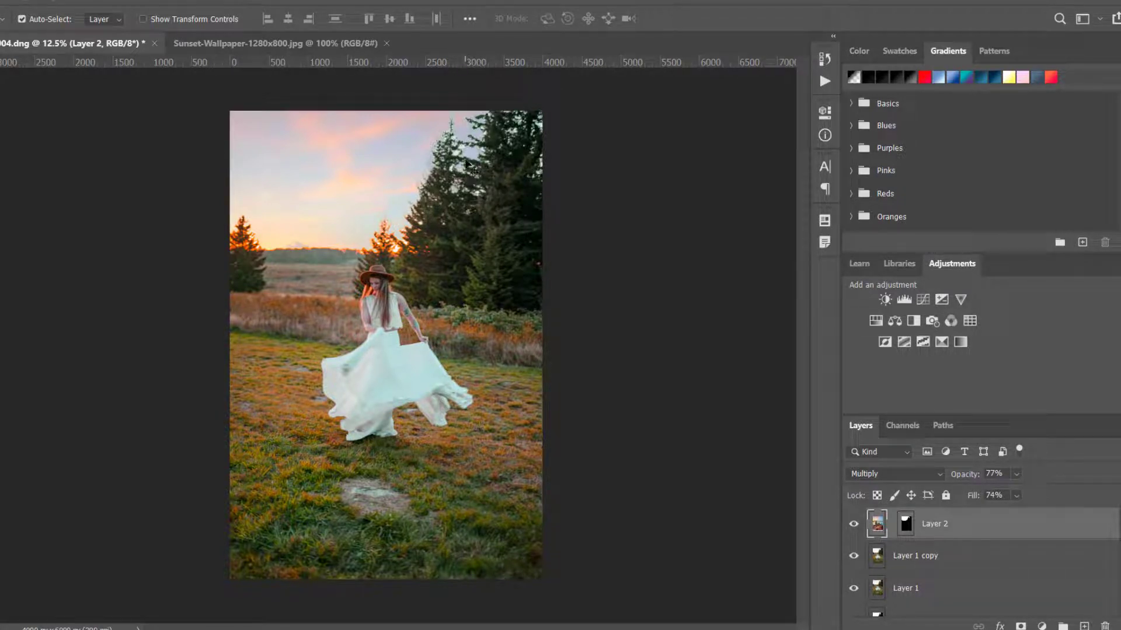
Brush Layer 2's mask over the treetops so they show through, then set its opacity to 65%.
key(ctrl)
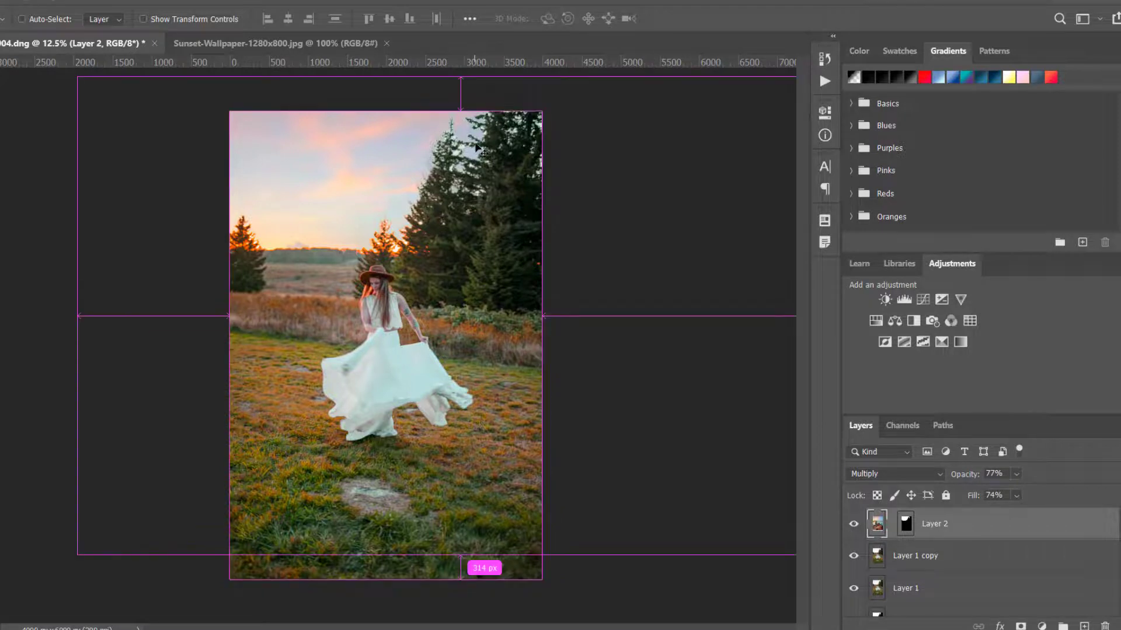
scroll(477, 145, up, 1)
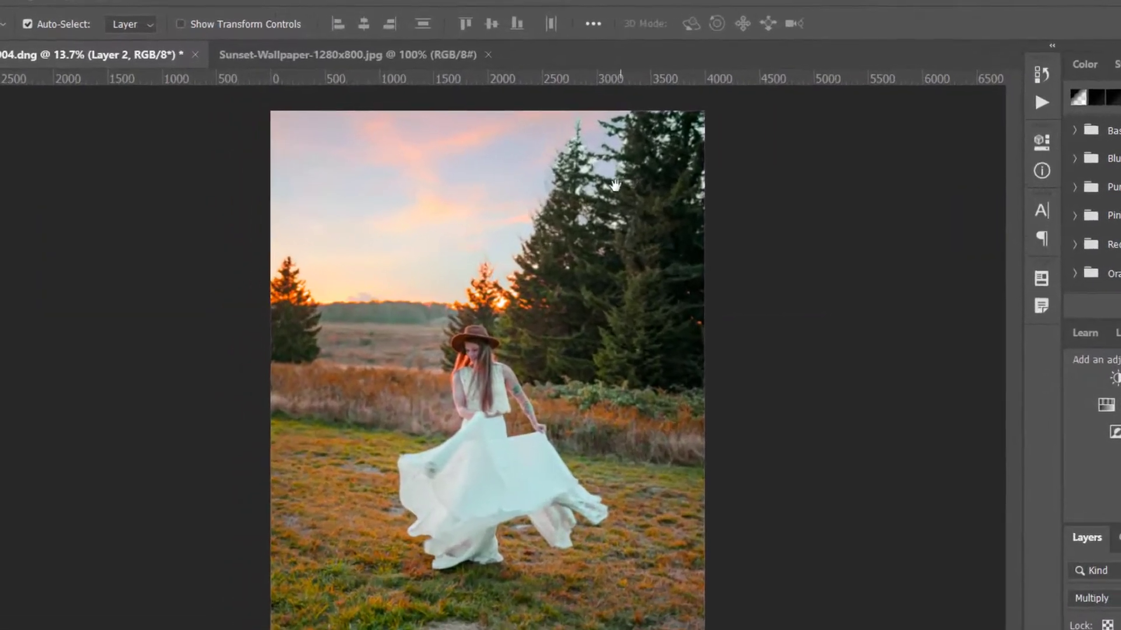
drag(486, 148, 487, 186)
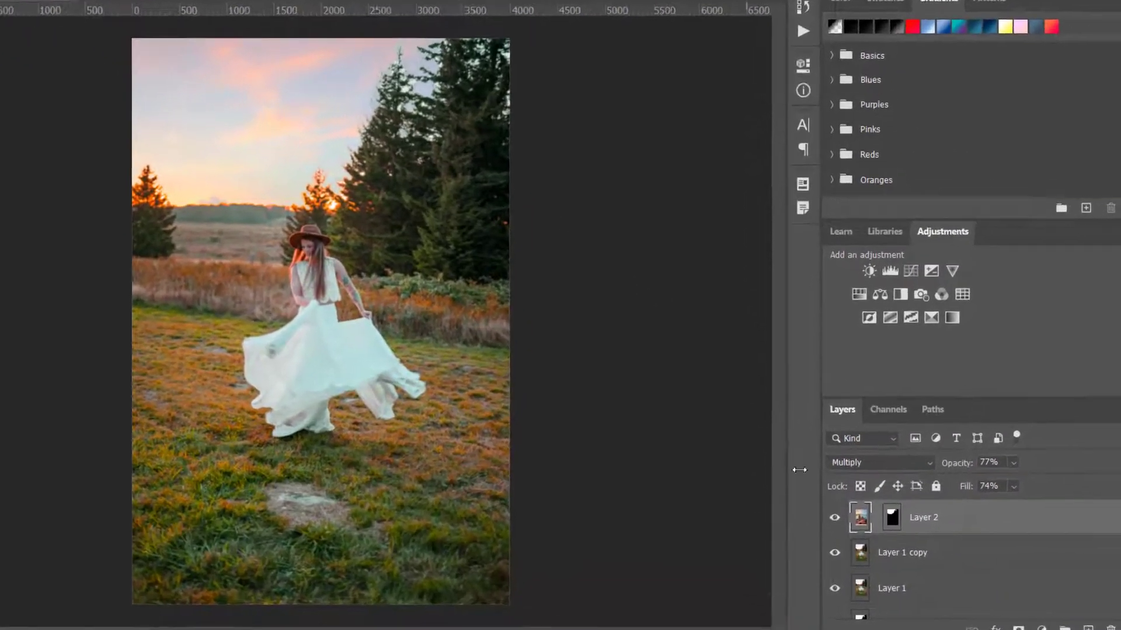
click(892, 517)
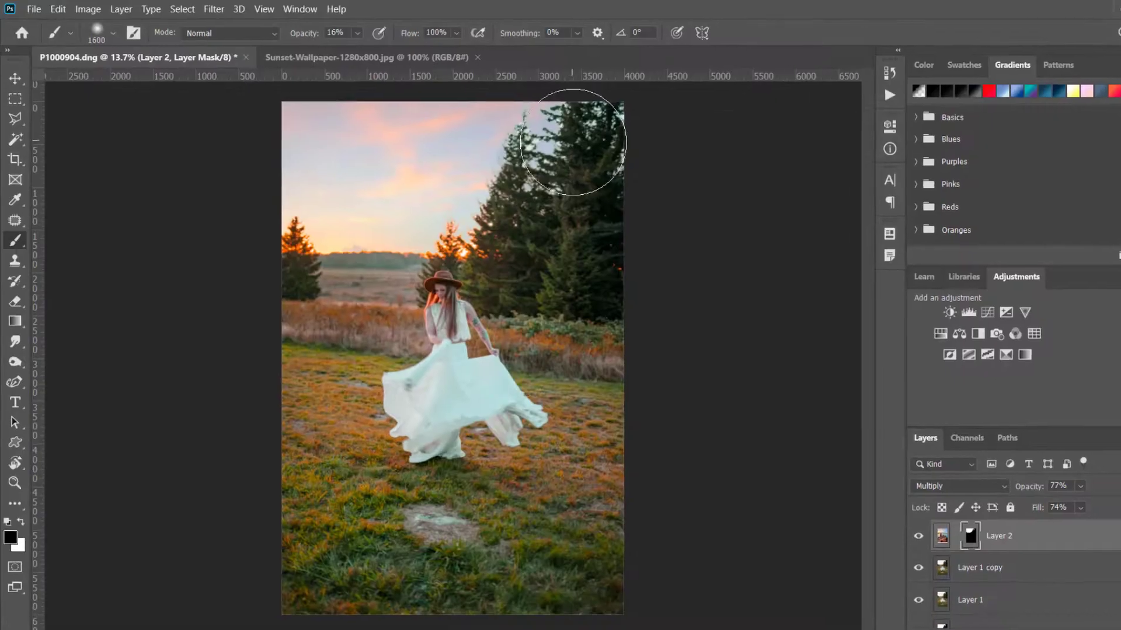
key(b)
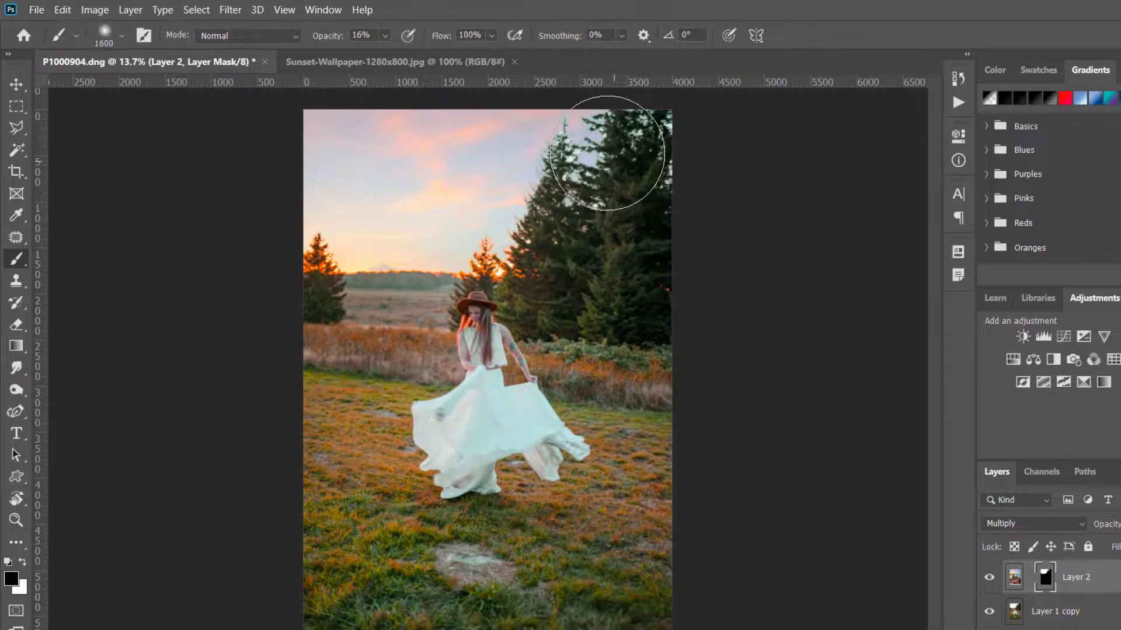
click(608, 150)
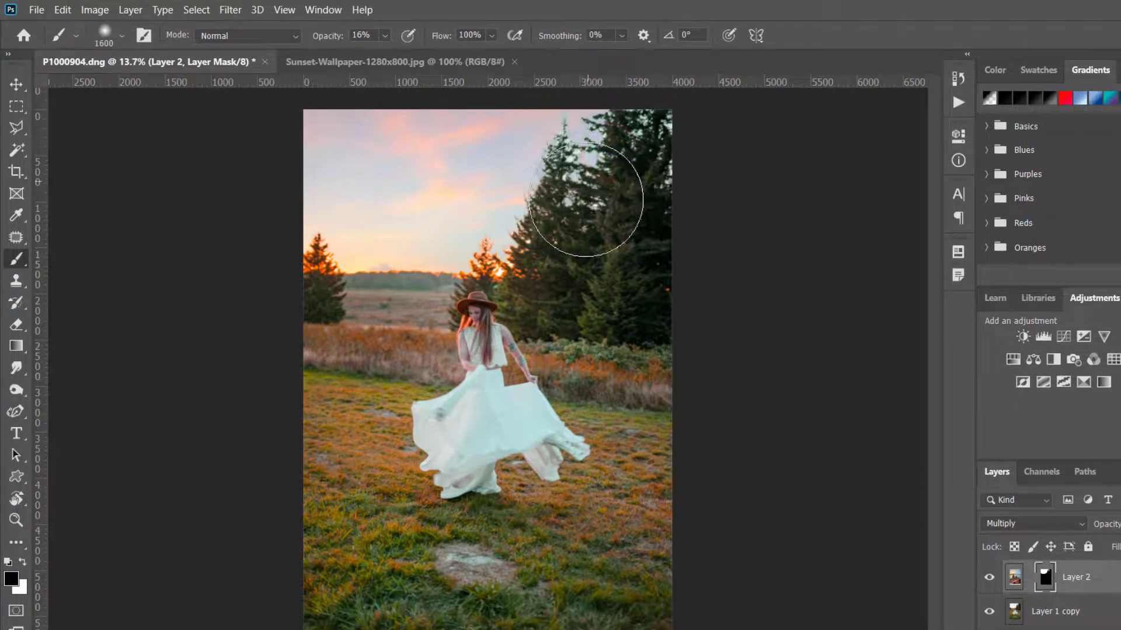
click(589, 138)
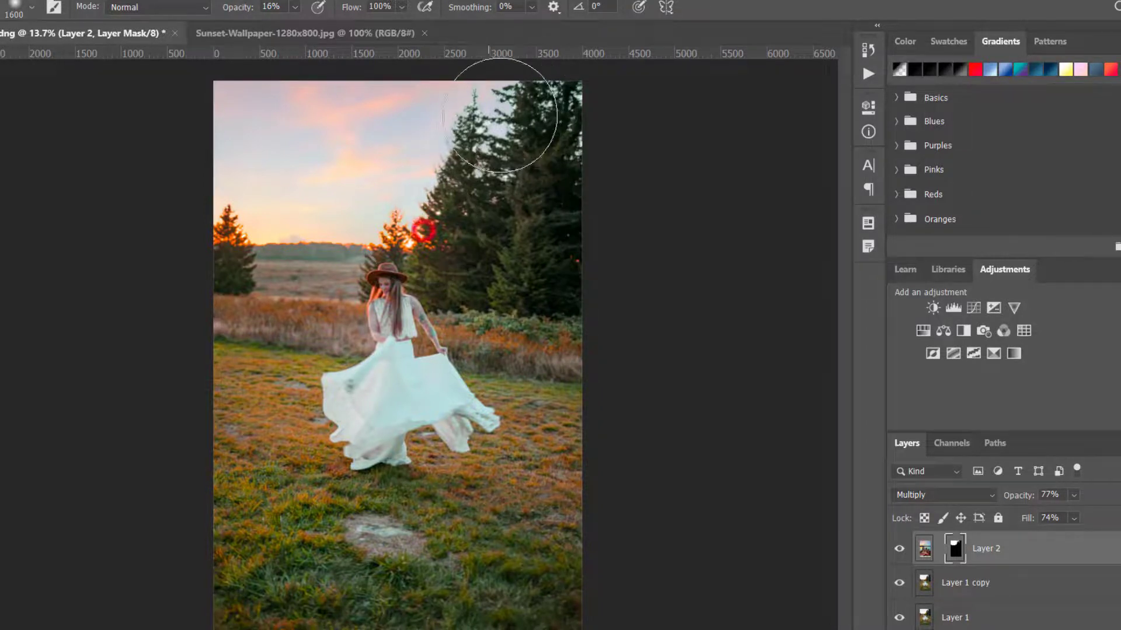
click(521, 109)
click(458, 117)
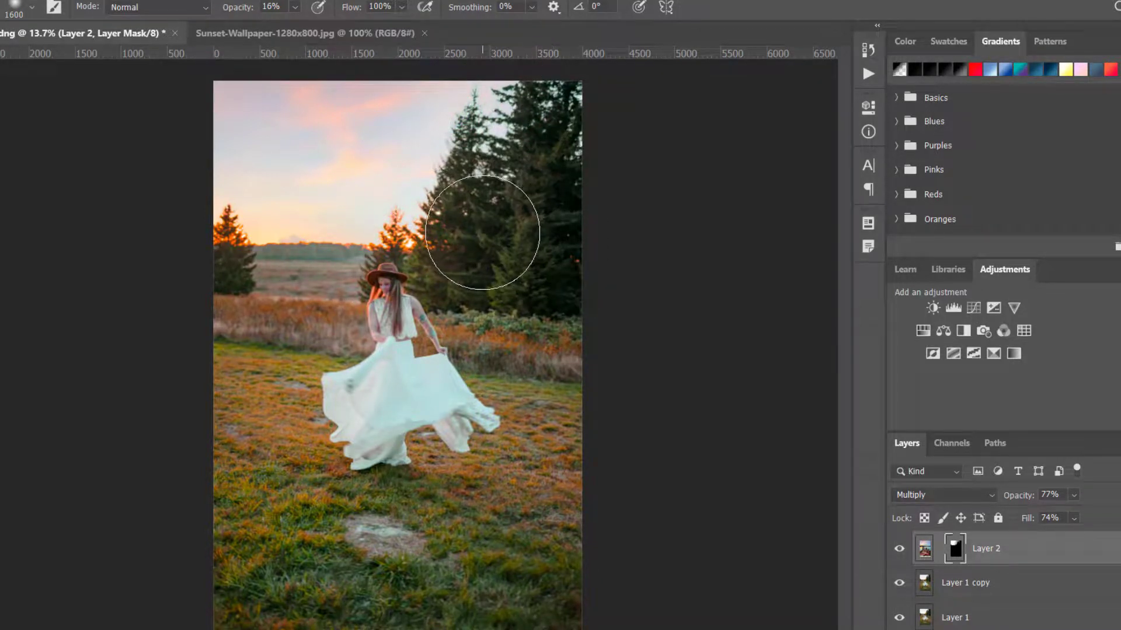
mouse_move(1073, 495)
mouse_down()
mouse_move(1055, 500)
mouse_move(1077, 499)
mouse_move(1073, 512)
mouse_up()
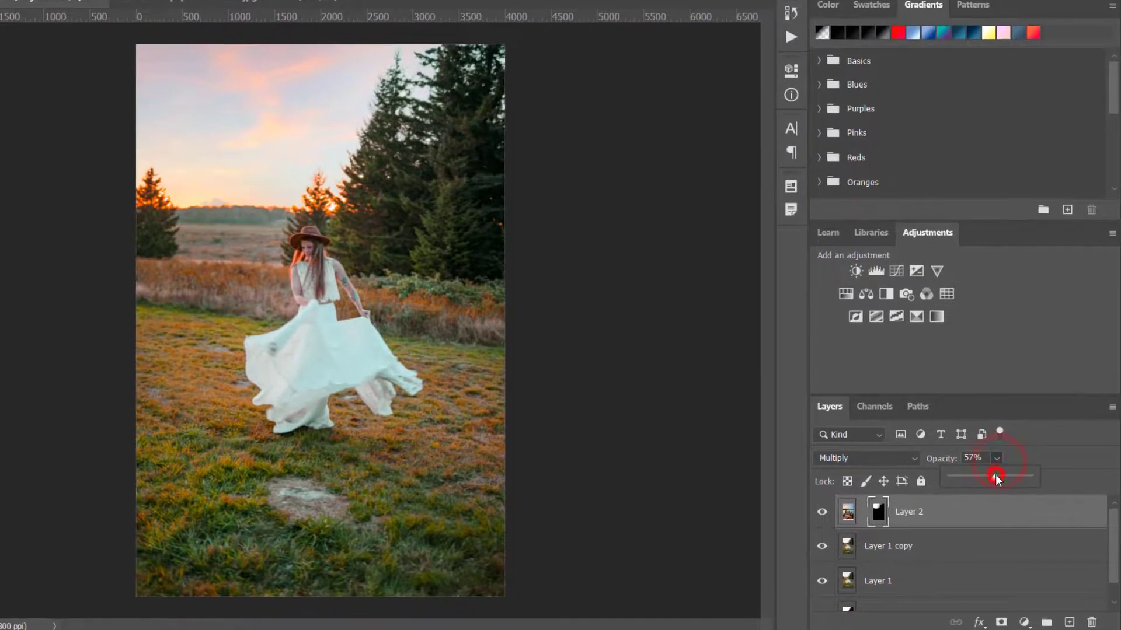
drag(996, 475, 999, 475)
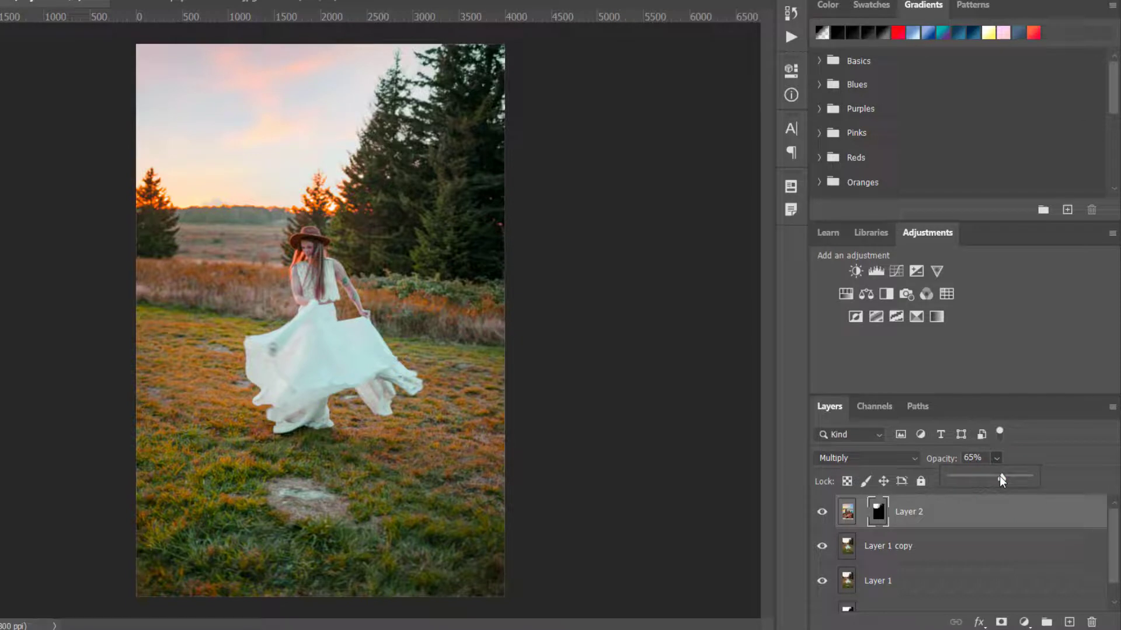
Merge the sunset sky Layer 2 with Layer 1 copy into a single layer.
click(925, 548)
click(924, 519)
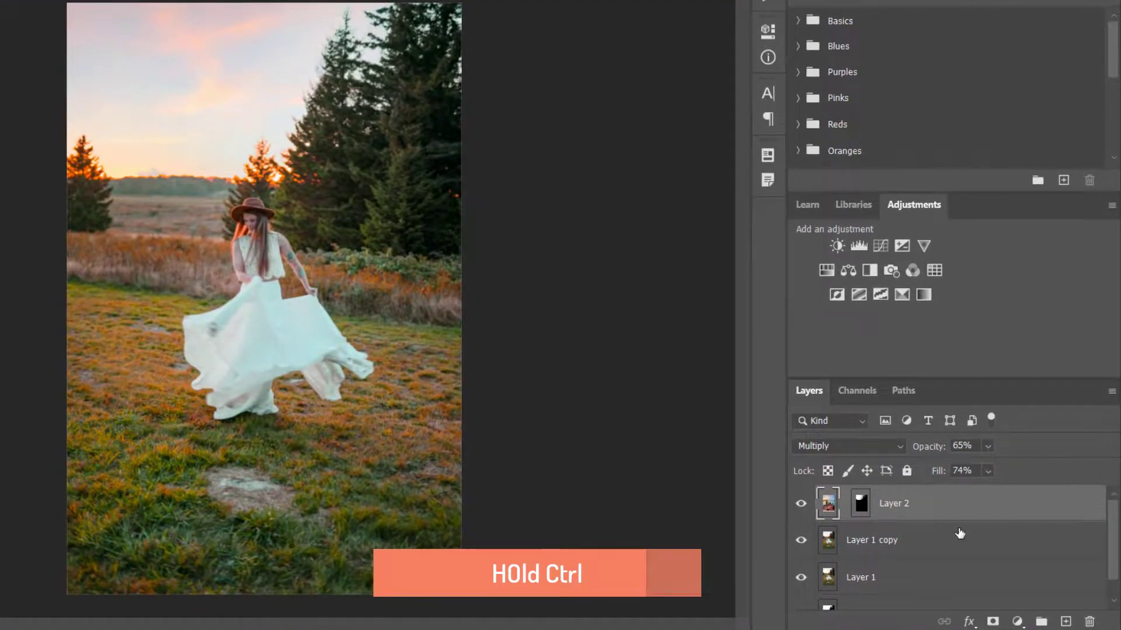
ctrl+click(944, 535)
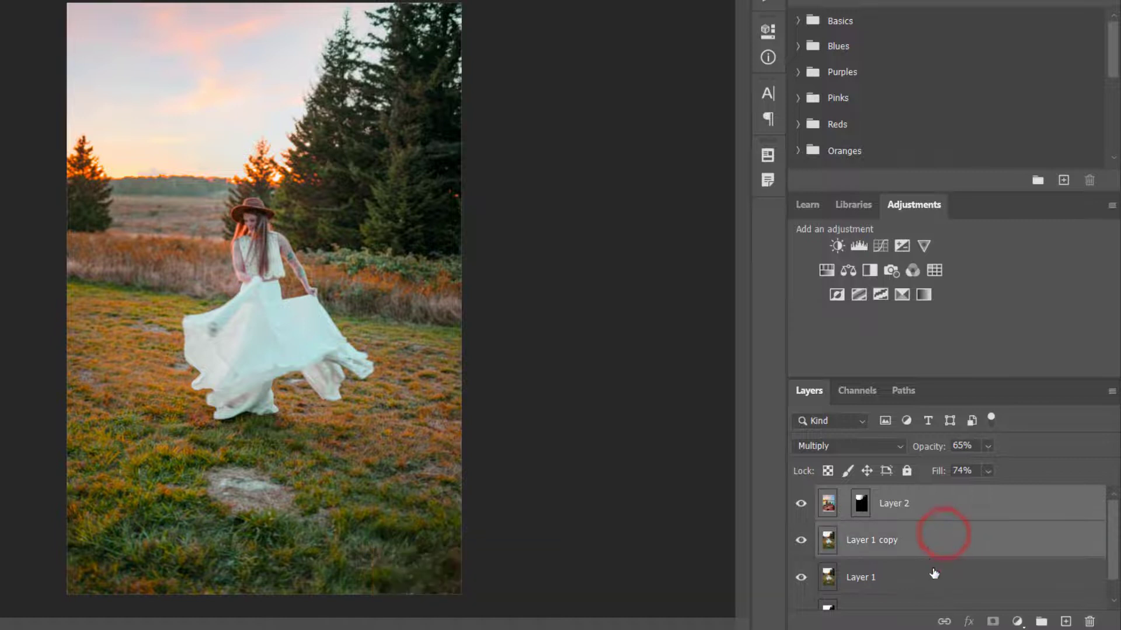
ctrl+click(933, 570)
ctrl+click(939, 579)
key(ctrl+e)
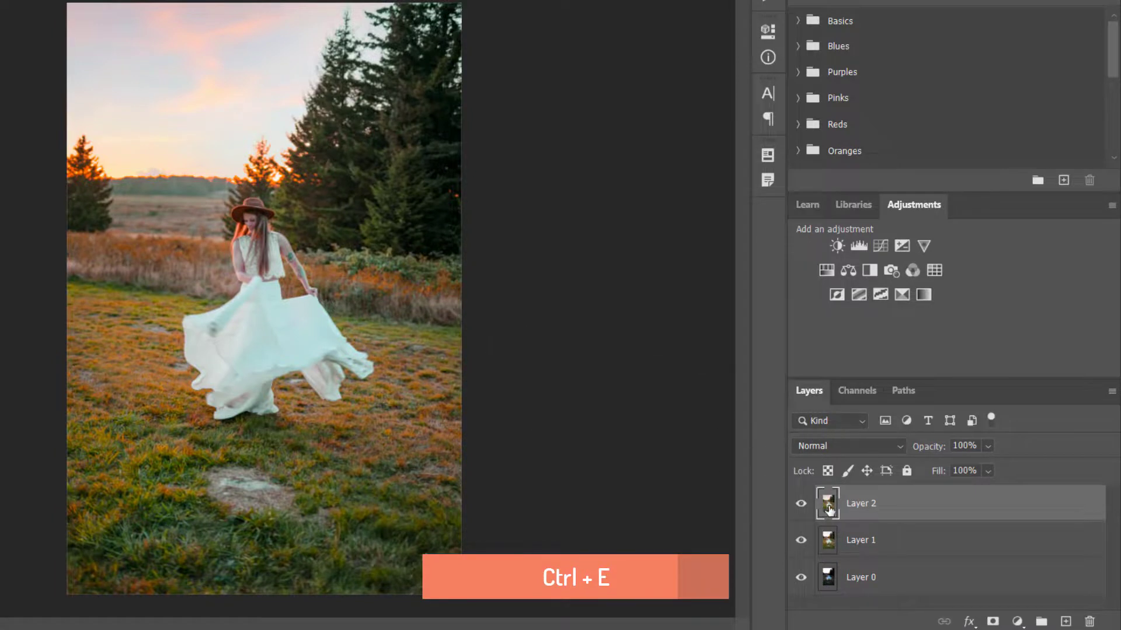
Toggle the merged sky layer's visibility to compare the image with and without it.
click(796, 505)
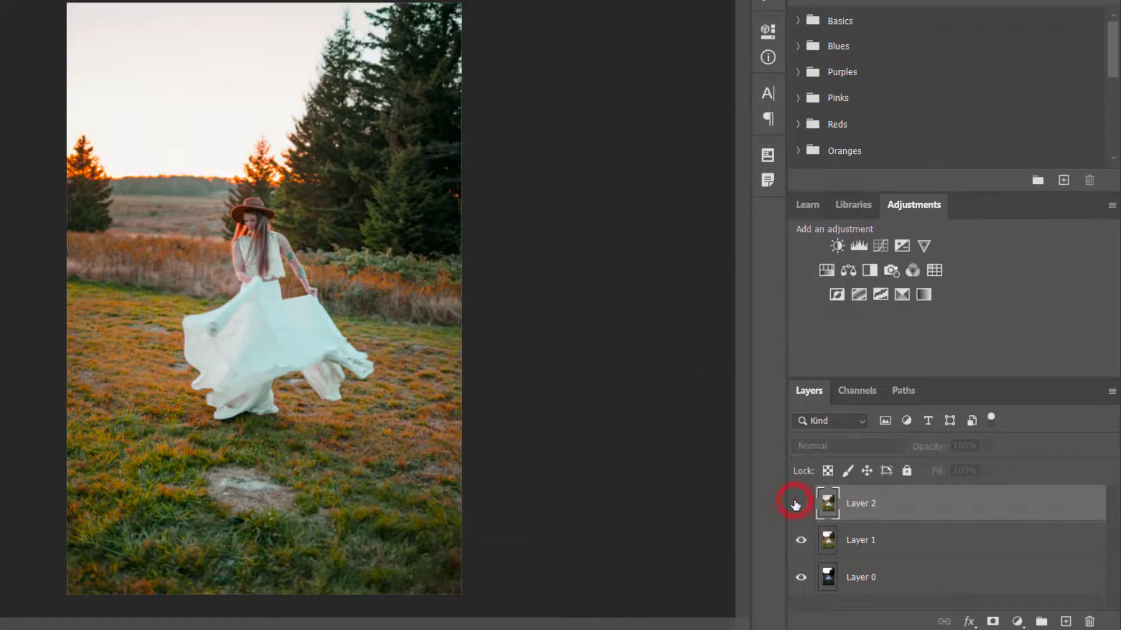
click(795, 505)
click(796, 504)
click(796, 504)
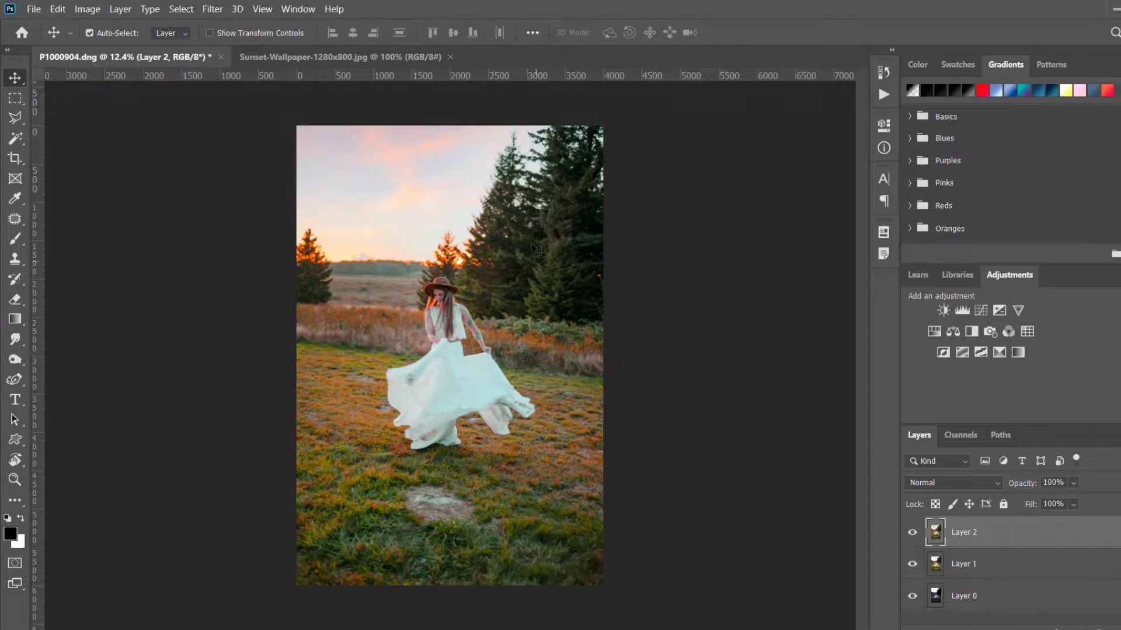
Crop the portrait from the bottom to about 4984 px tall, trimming away foreground grass.
key(c)
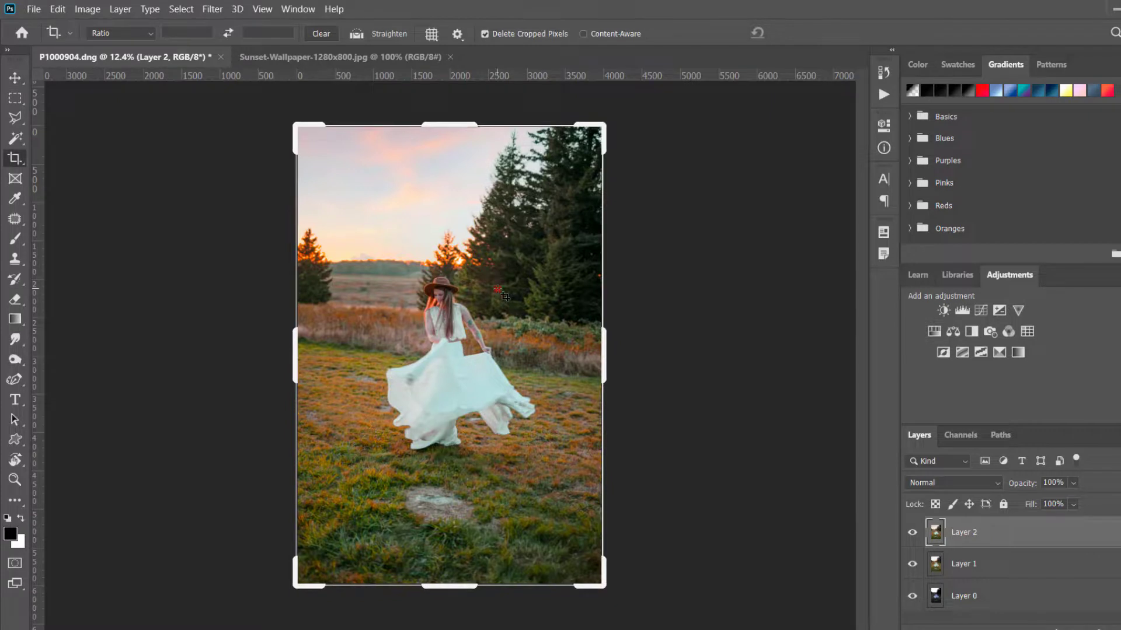
click(495, 290)
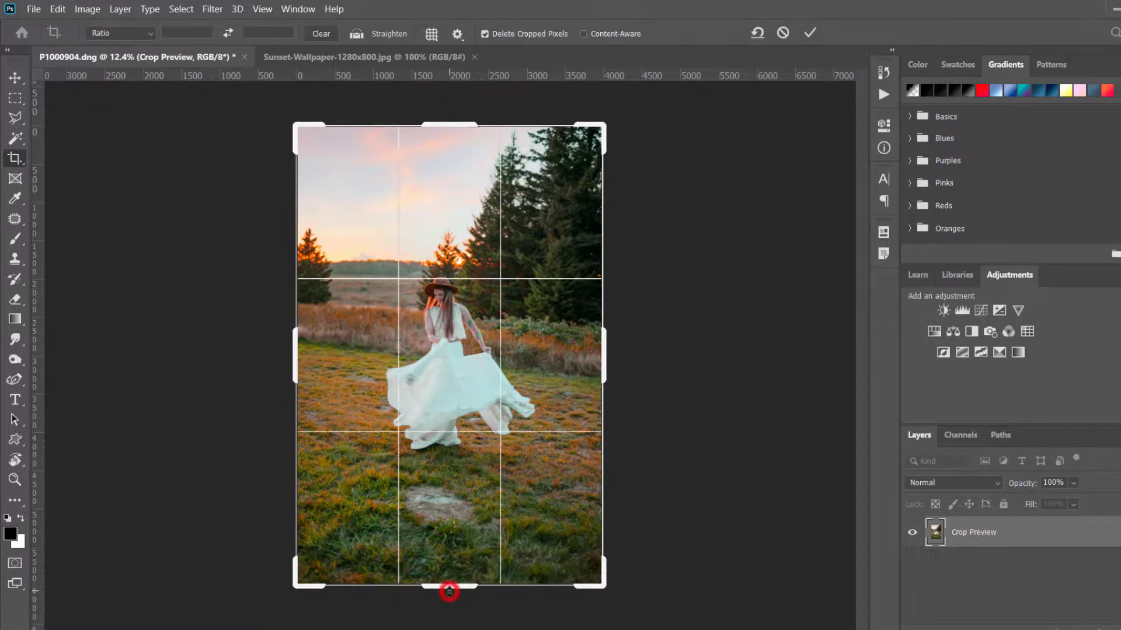
drag(447, 589, 452, 553)
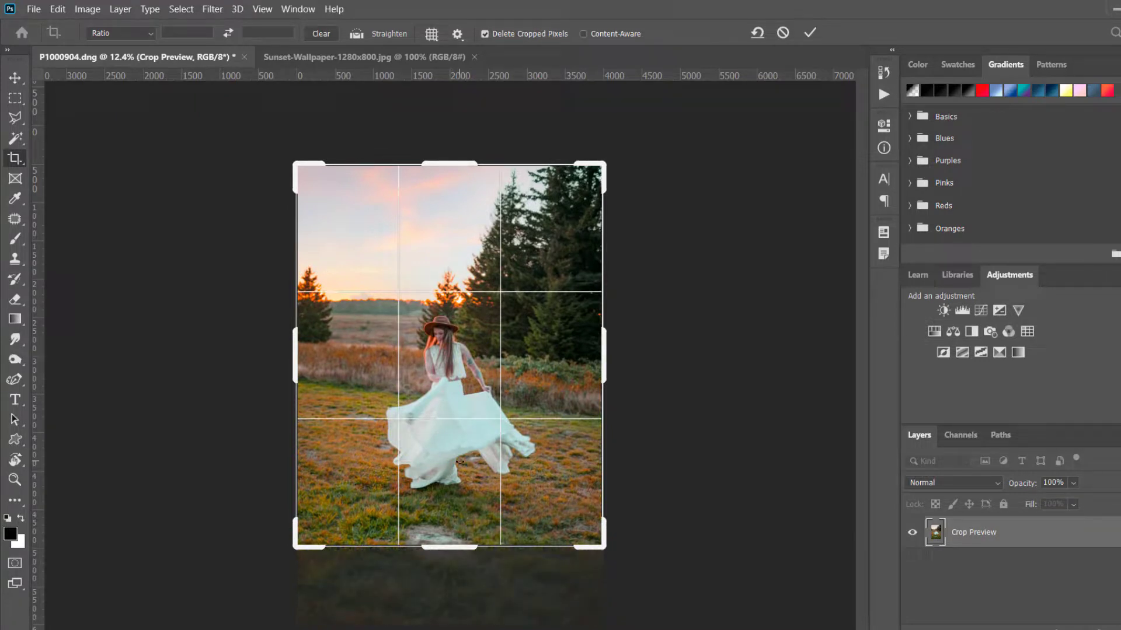
double_click(462, 455)
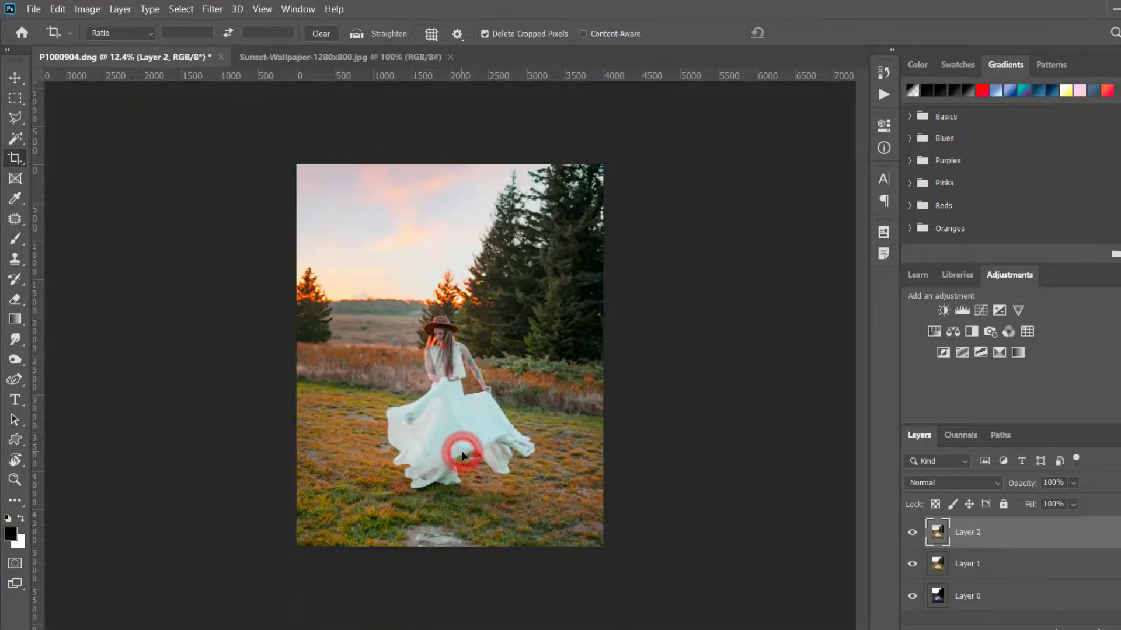
click(16, 77)
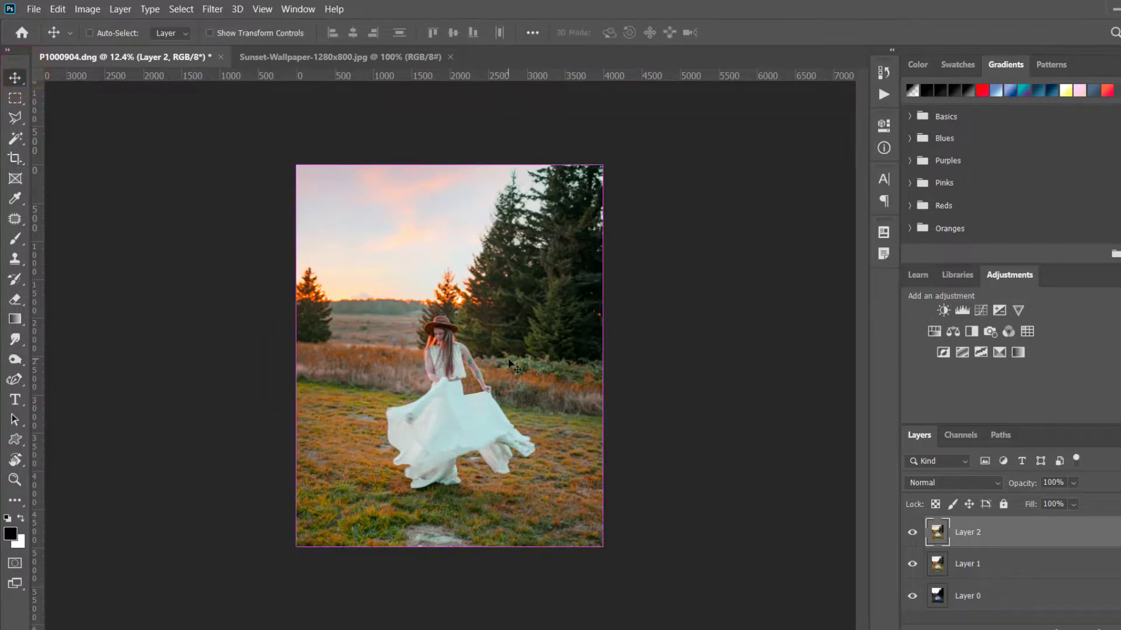
scroll(509, 363, up, 1)
scroll(503, 369, up, 1)
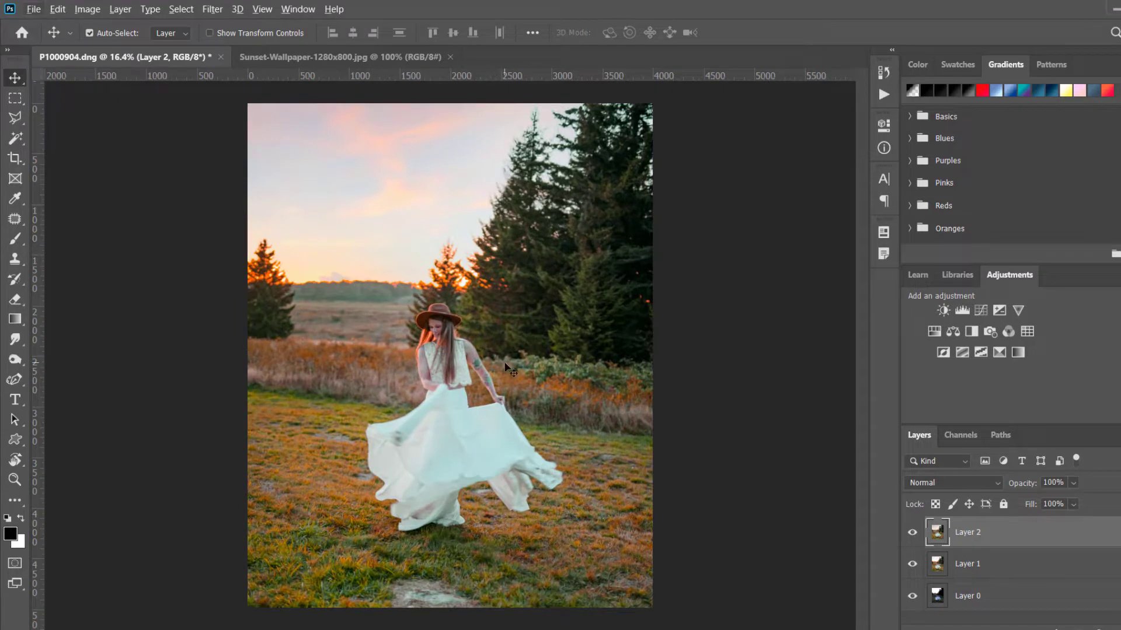